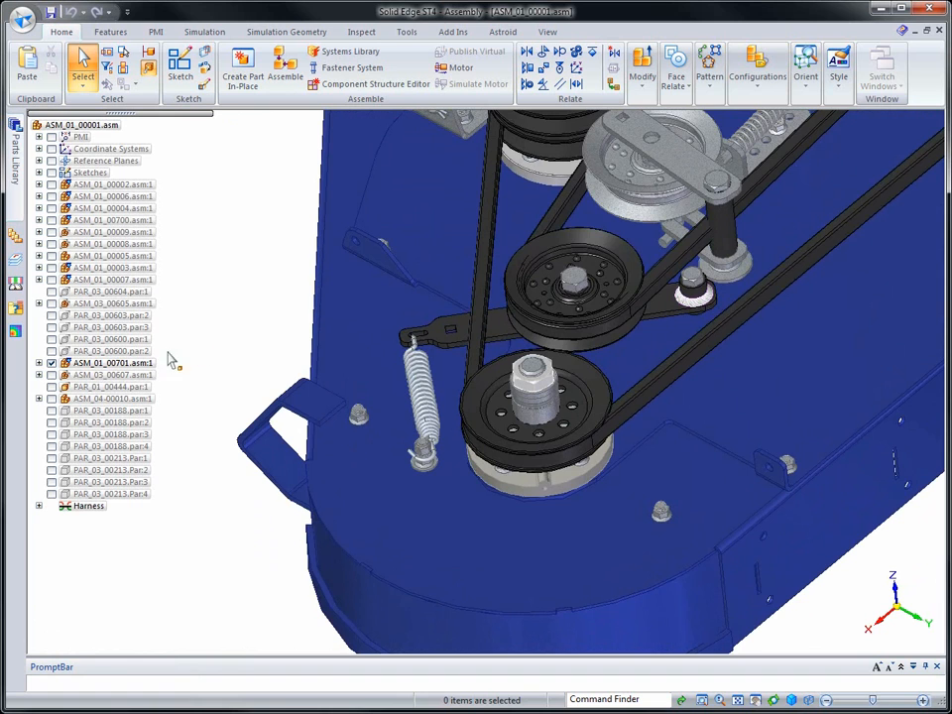
# Edit subassembly ASM_01_00701.asm:1 in place and open its sheet metal part PSM_01_00333.psm:1 for in-place editing
pyautogui.rightClick(147, 365)
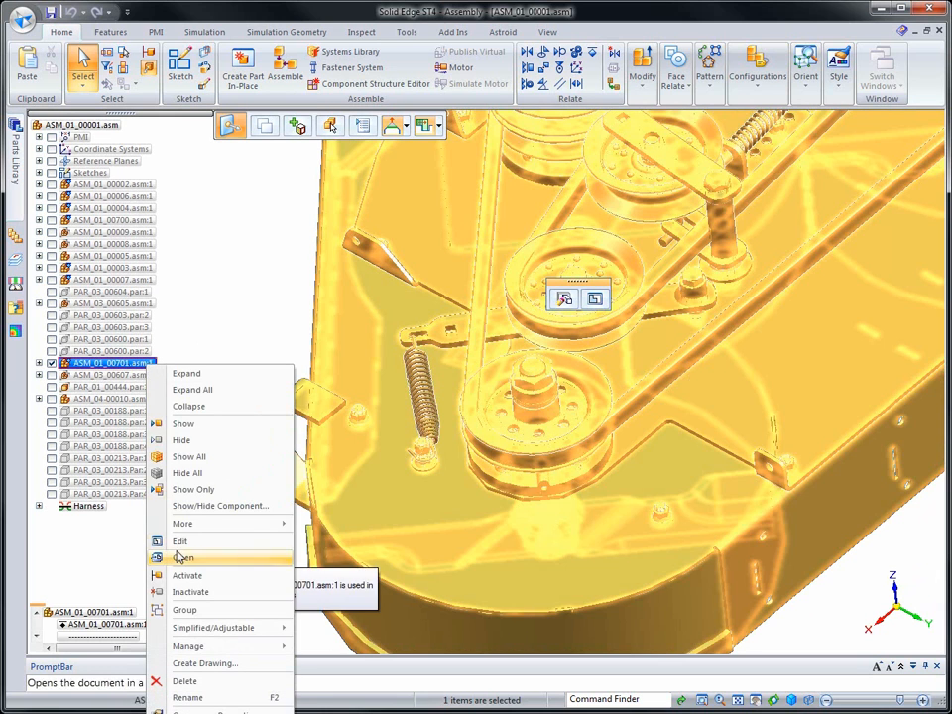
pyautogui.click(180, 538)
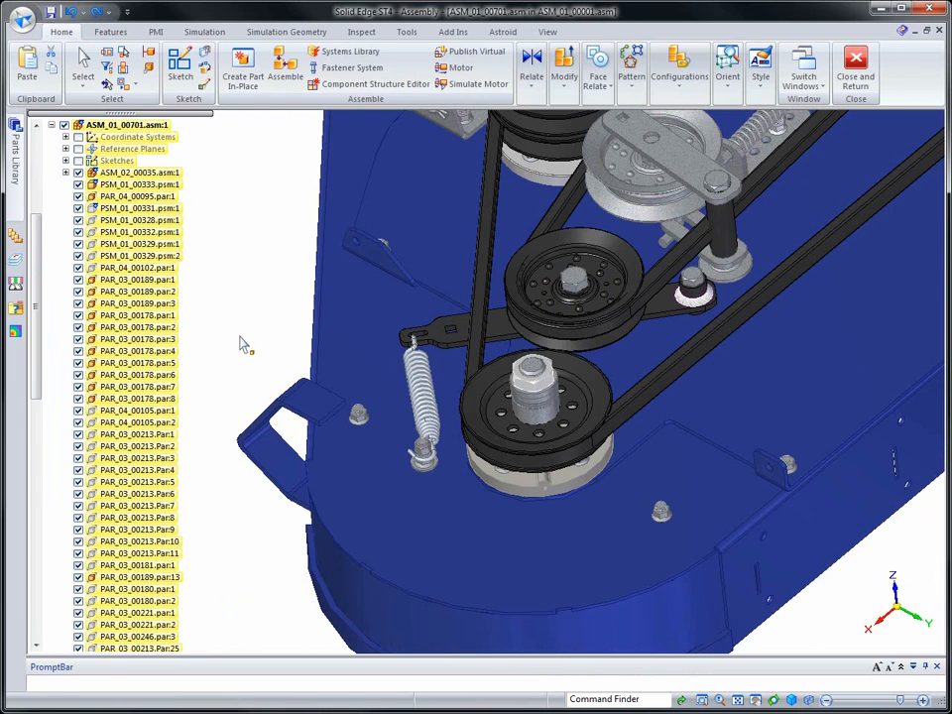
pyautogui.doubleClick(138, 184)
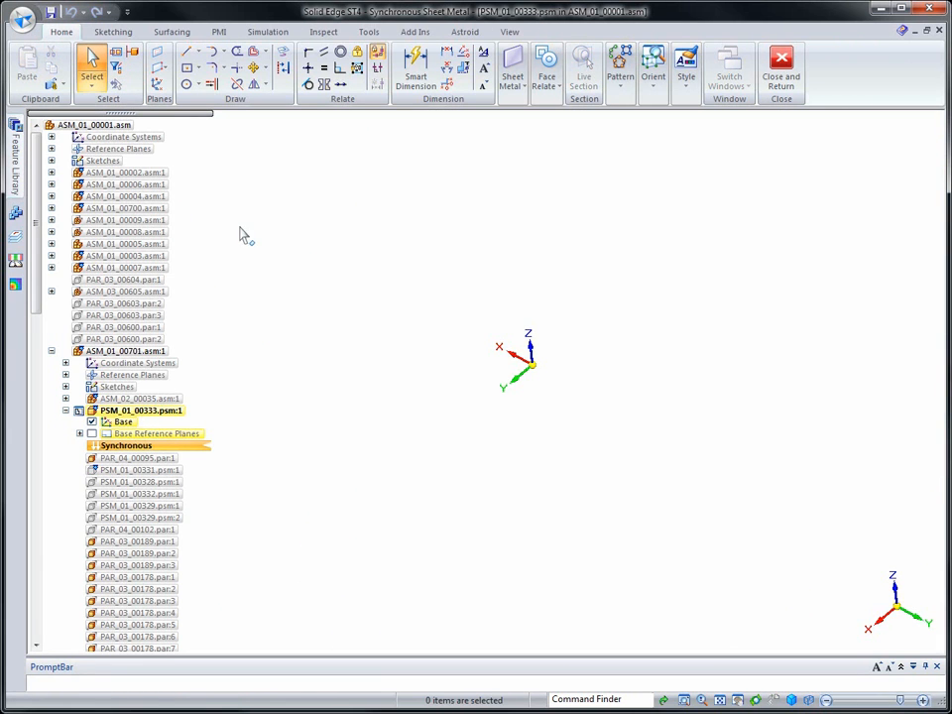
pyautogui.moveTo(240, 237); pyautogui.dragTo(240, 183, button='right')
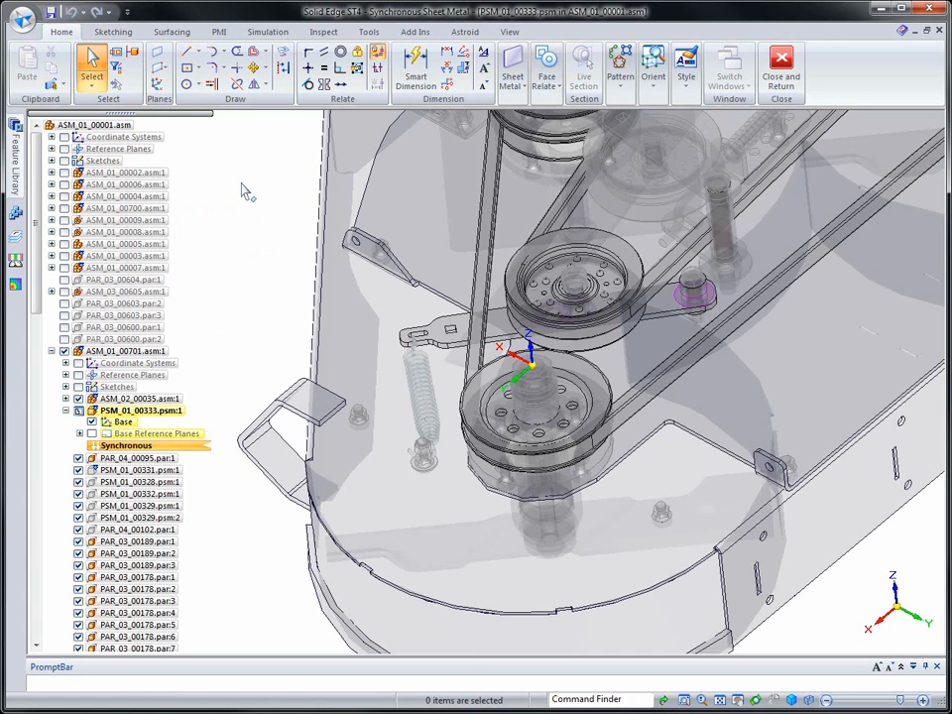
# Sketch a rectangle centred on the origin on the base plane, 190 mm wide, 200 mm high, at an angle of 0°
pyautogui.click(186, 67)
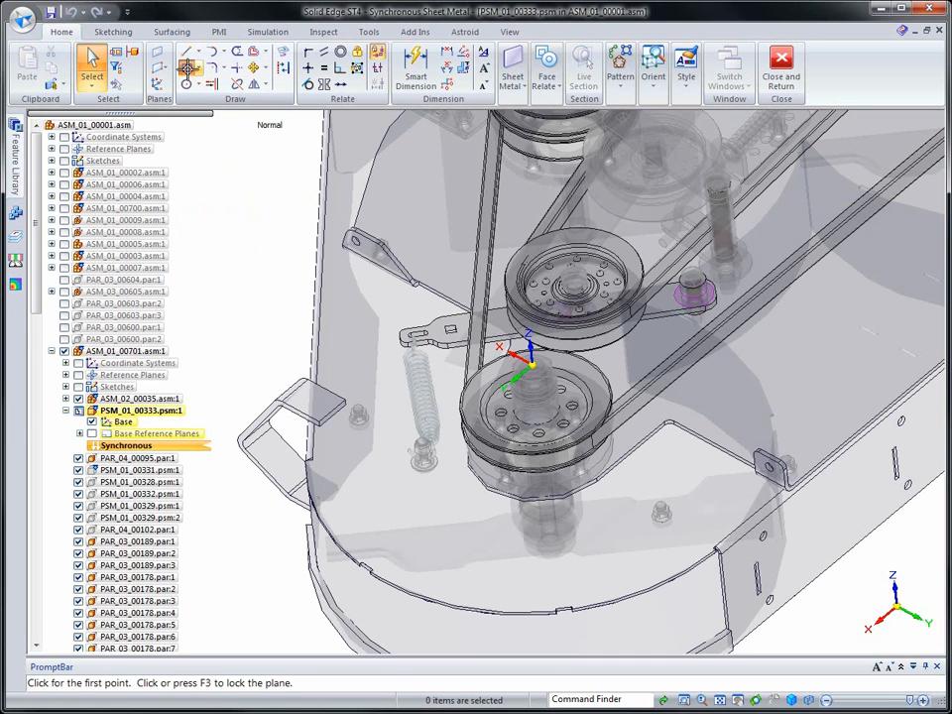
pyautogui.press('F3')
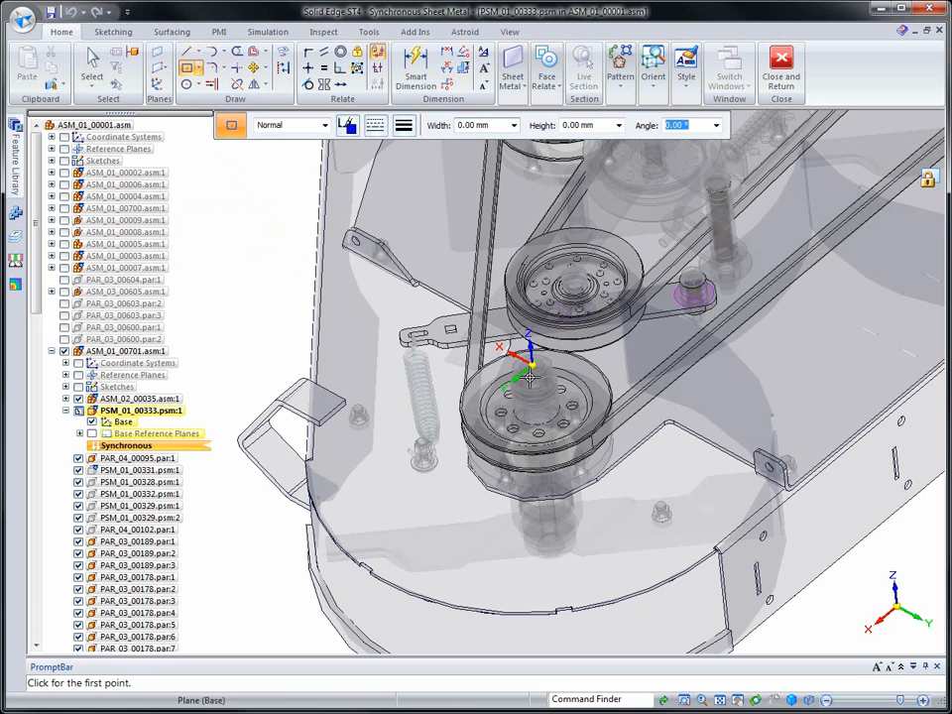
pyautogui.click(532, 366)
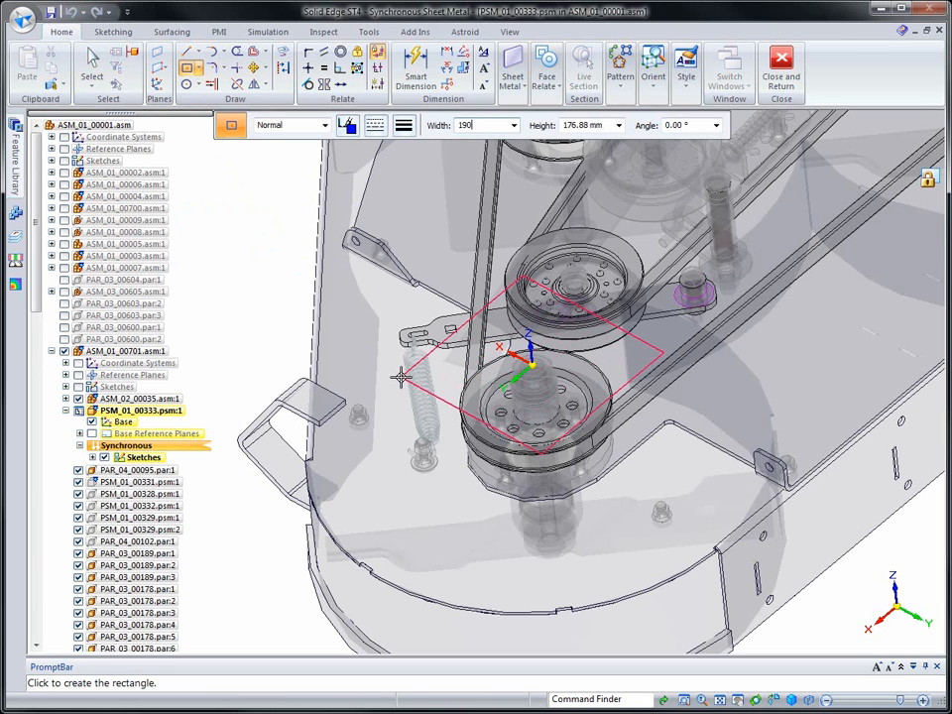
pyautogui.write('190')
pyautogui.press('Tab')
pyautogui.press('Tab')
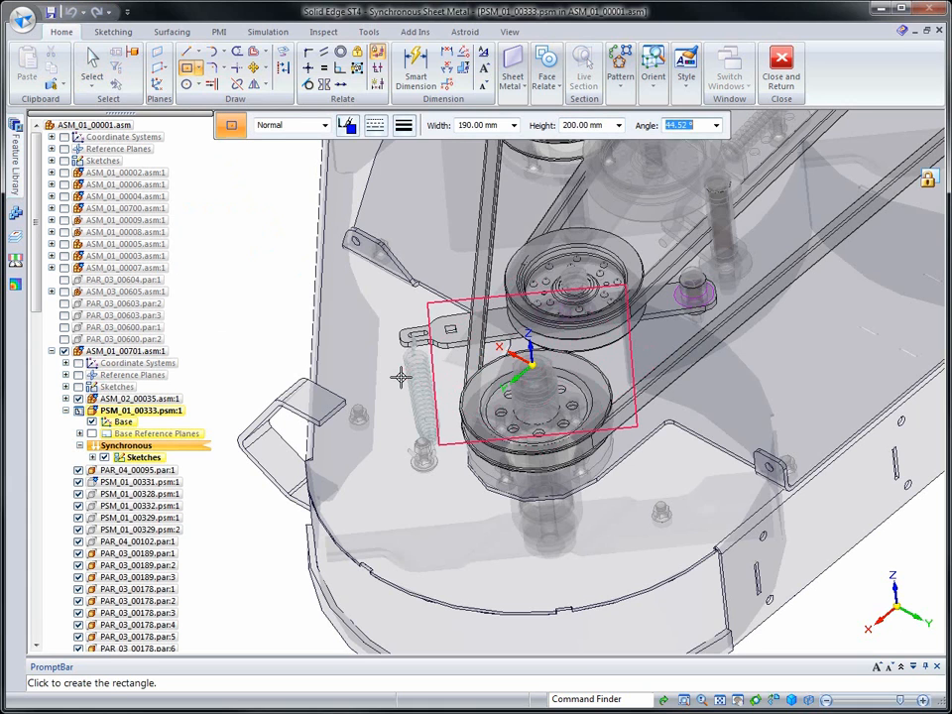
pyautogui.write('0')
pyautogui.press('Return')
pyautogui.moveTo(320, 342); pyautogui.dragTo(377, 461, button='middle')
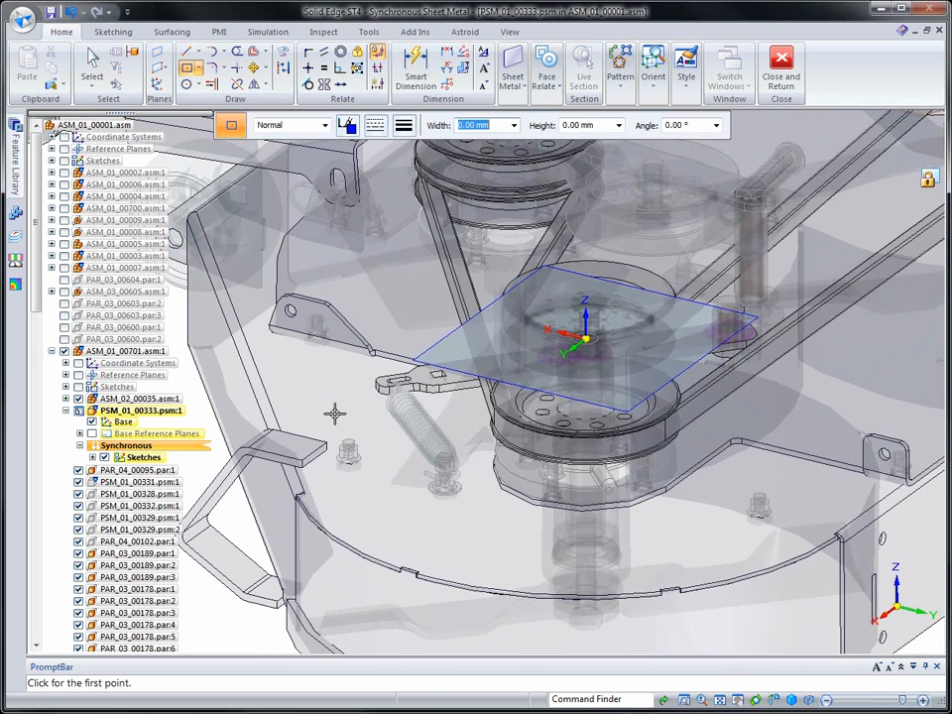
pyautogui.press('Escape')
# Create a base tab from the rectangular region, accepting the 3.58 mm thickness and directing the material downward
pyautogui.click(485, 367)
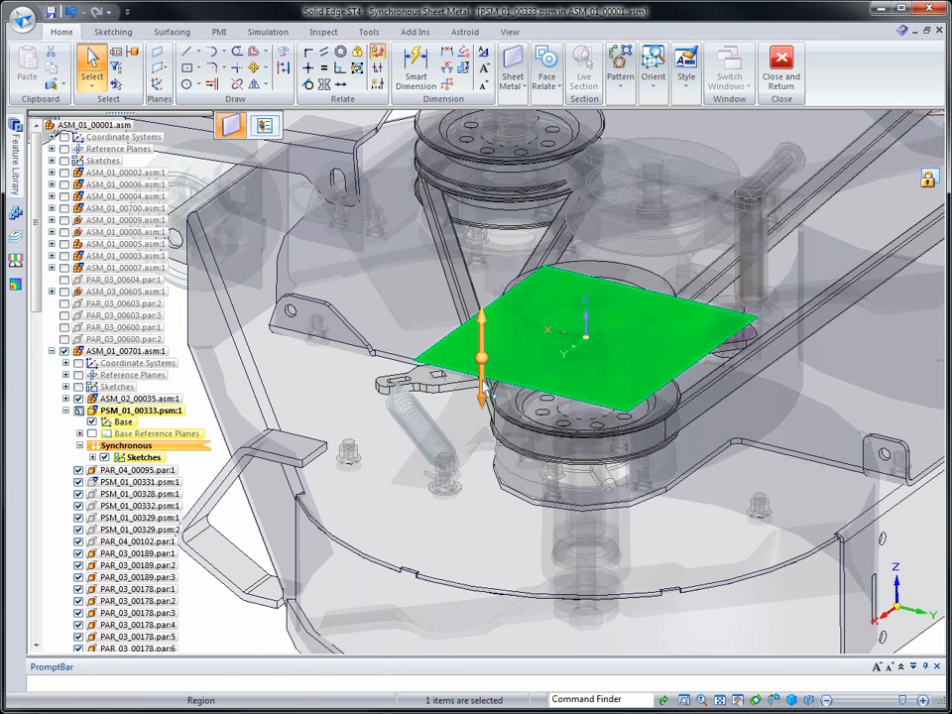
pyautogui.click(484, 377)
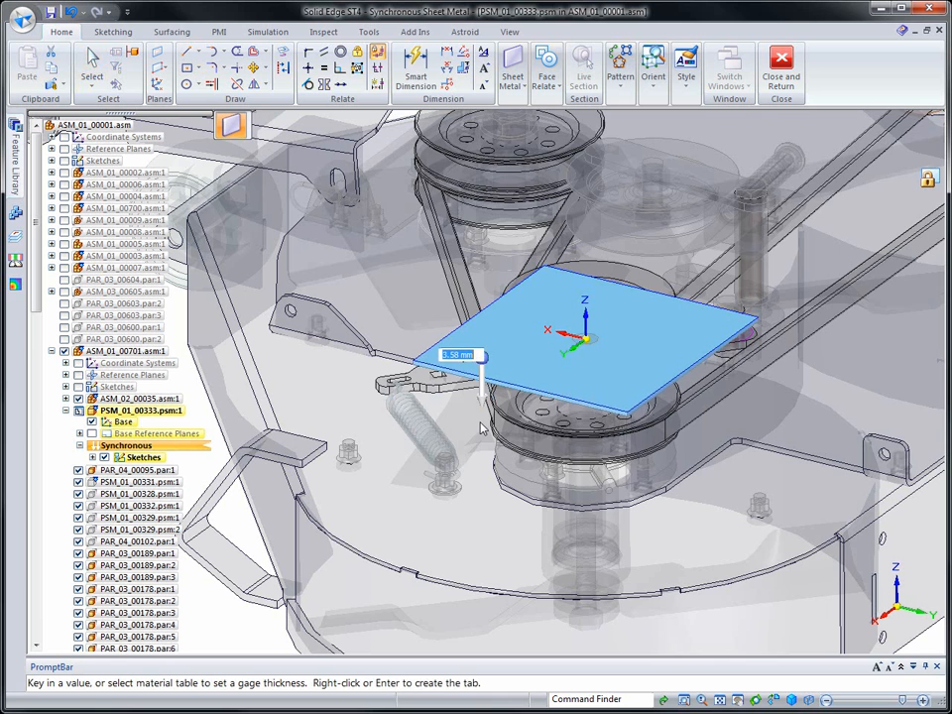
pyautogui.rightClick(454, 432)
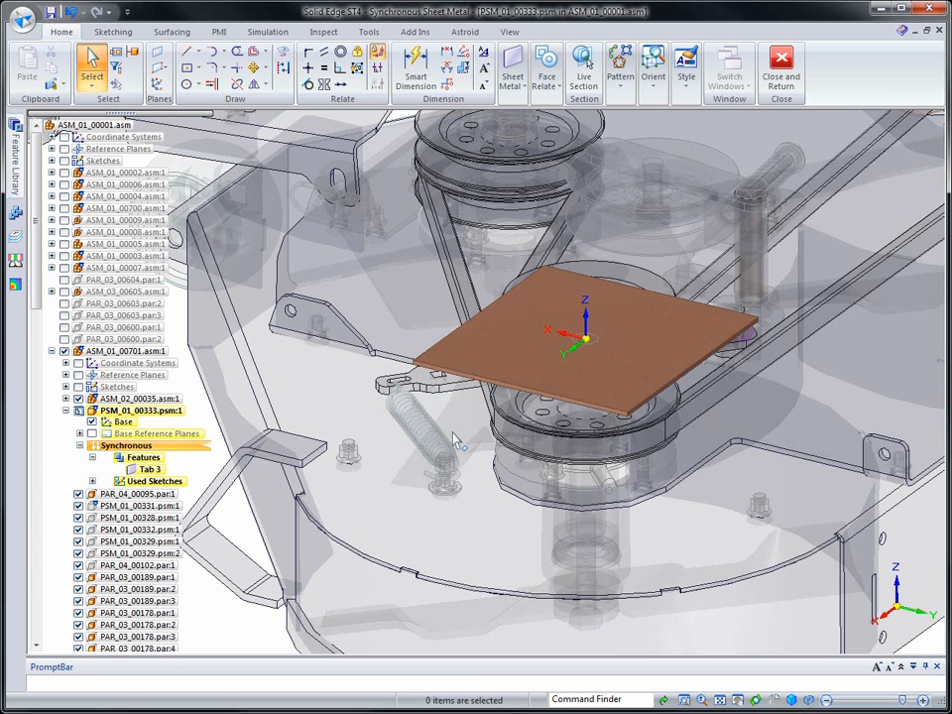
# Open the material table, keep Steel as the material, set the sheet metal gage to 14 gage and apply it to the model
pyautogui.click(22, 17)
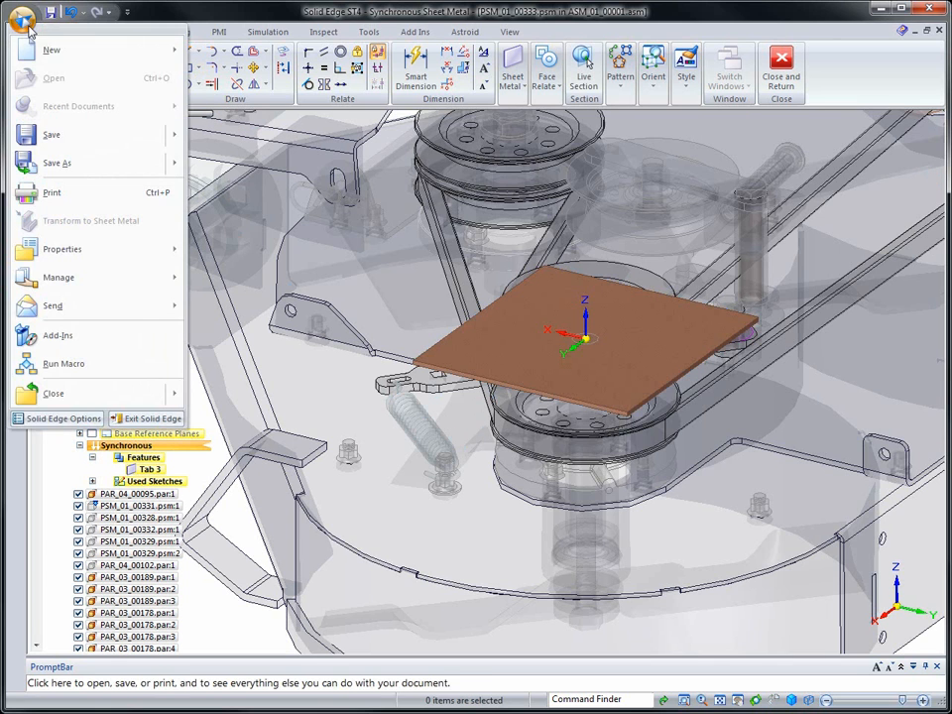
pyautogui.moveTo(66, 249)
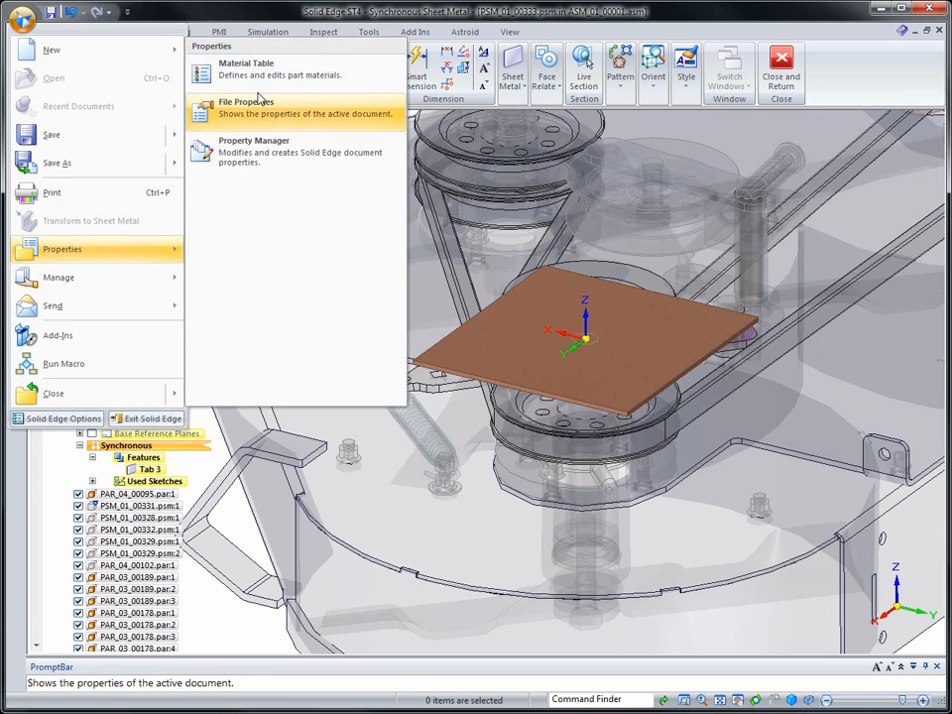
pyautogui.click(261, 179)
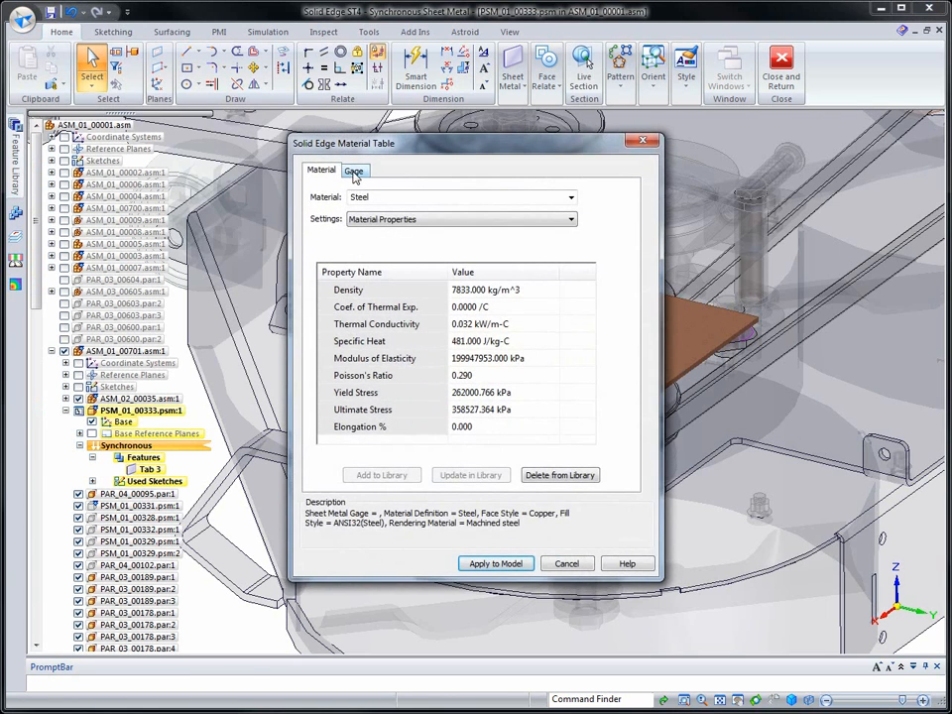
pyautogui.moveTo(354, 145); pyautogui.dragTo(161, 116)
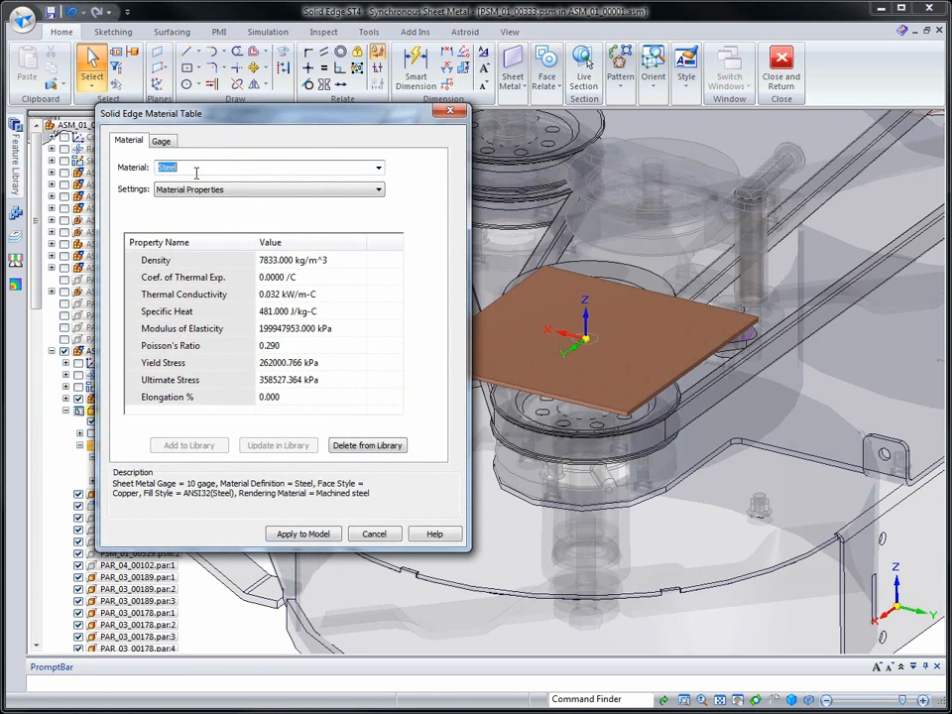
pyautogui.click(379, 171)
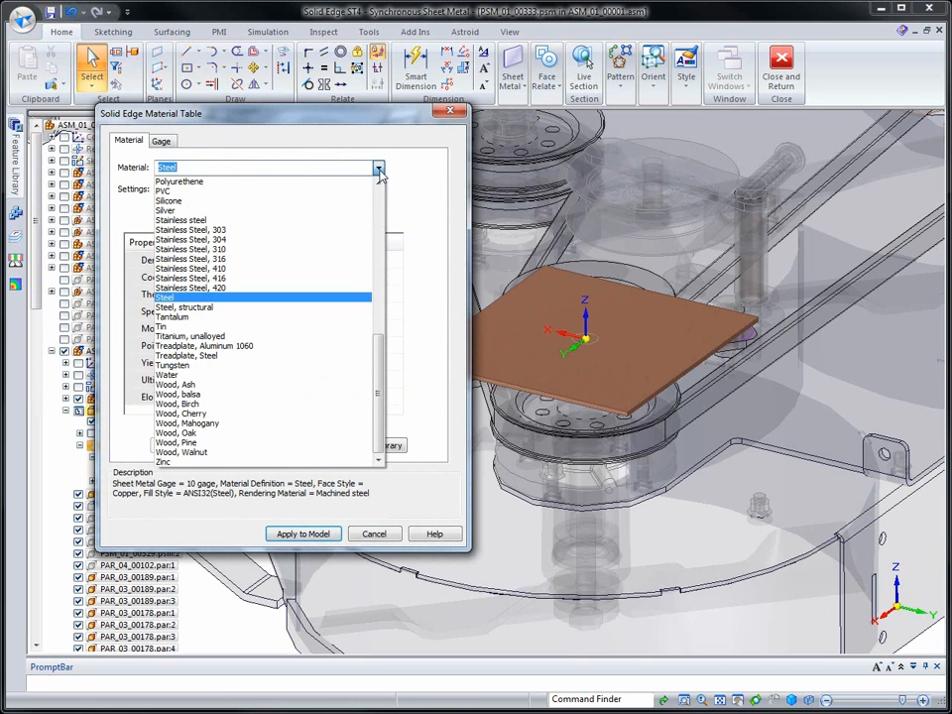
pyautogui.click(286, 113)
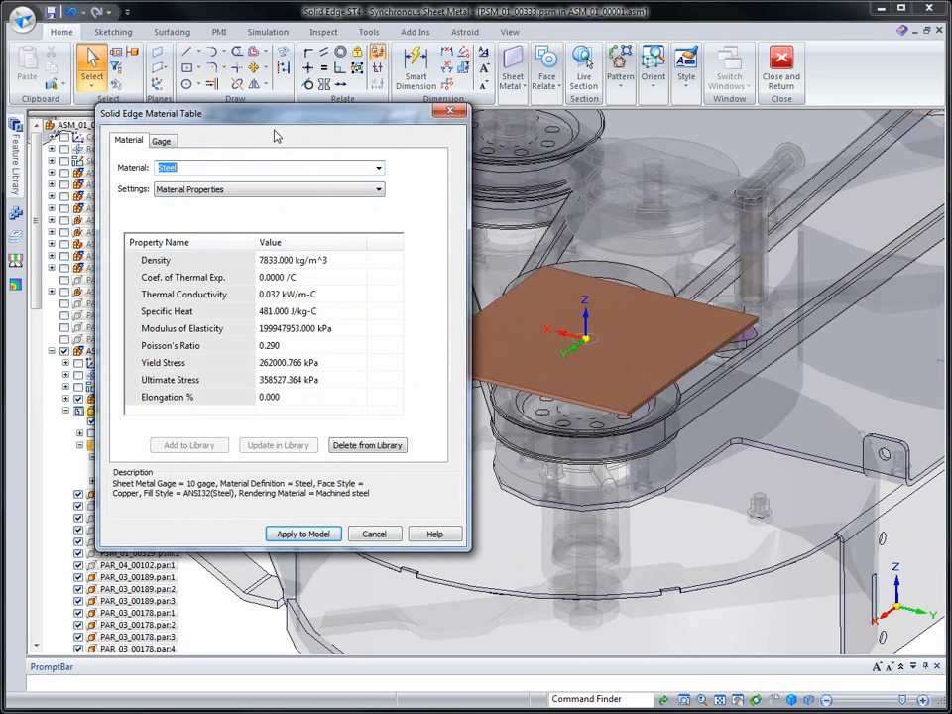
pyautogui.click(160, 142)
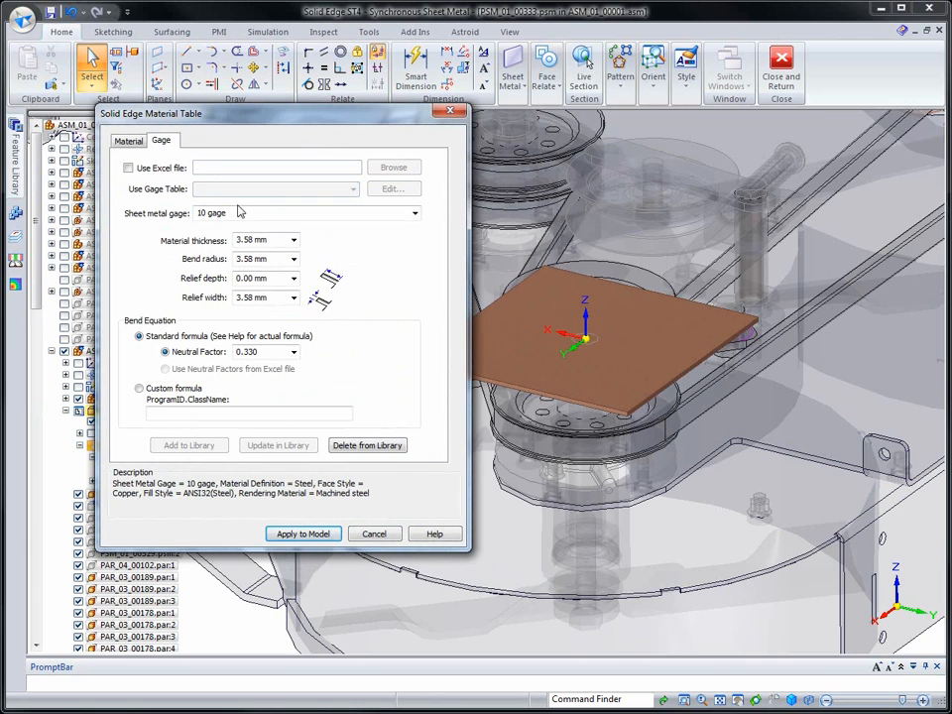
pyautogui.click(416, 215)
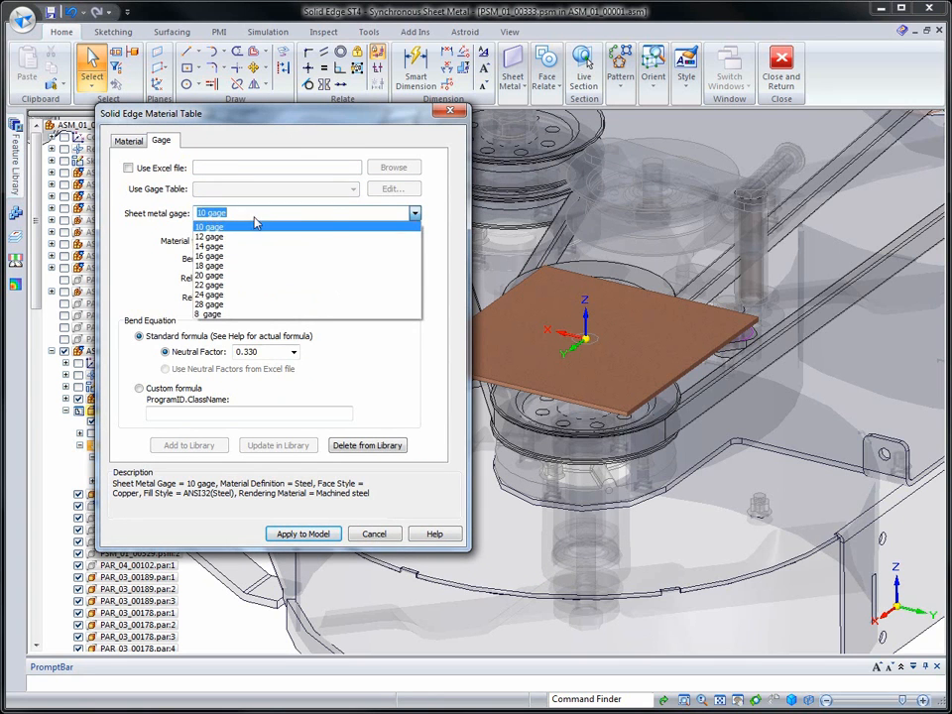
pyautogui.click(209, 246)
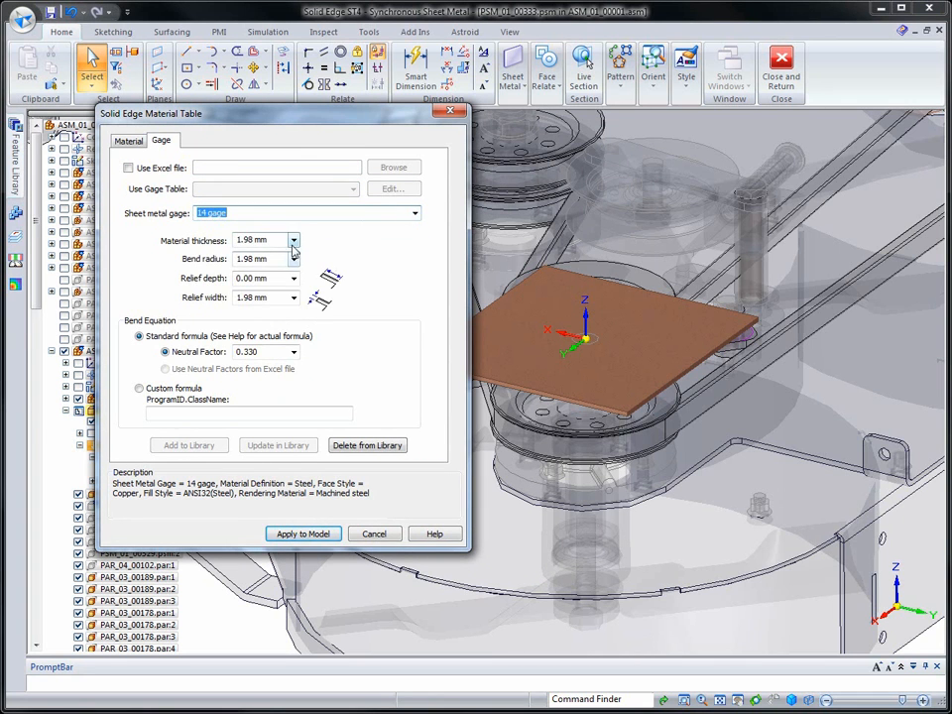
pyautogui.click(313, 537)
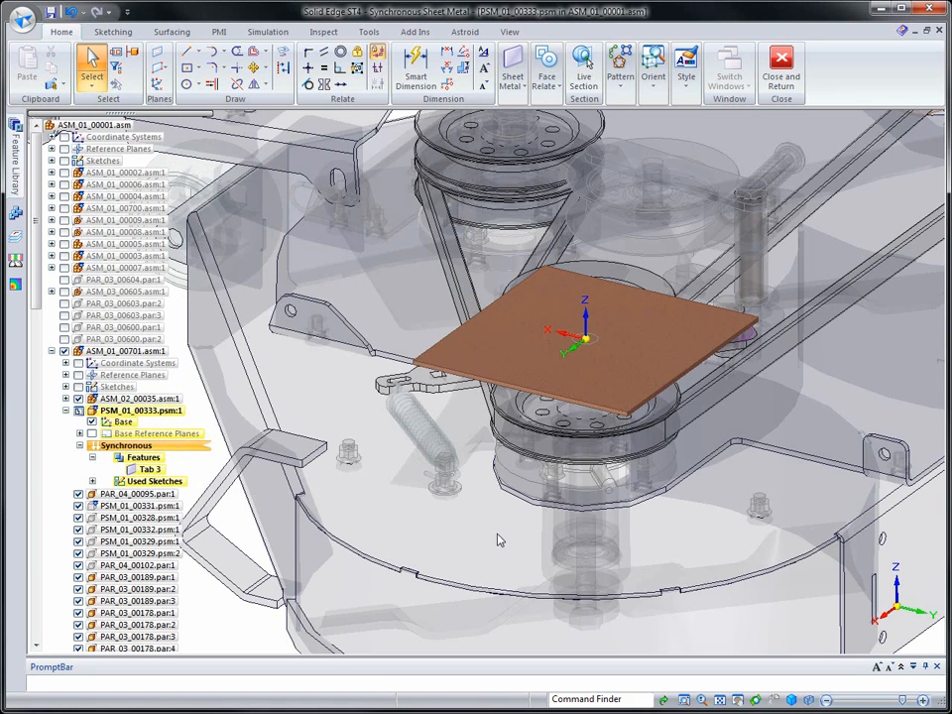
# Add downward 90° flanges about 111 mm long on three edges of the tab with Material Inside, ending at a vertex of the surrounding assembly
pyautogui.click(489, 385)
pyautogui.keyDown('ctrl'); pyautogui.click(472, 321); pyautogui.keyUp('ctrl')
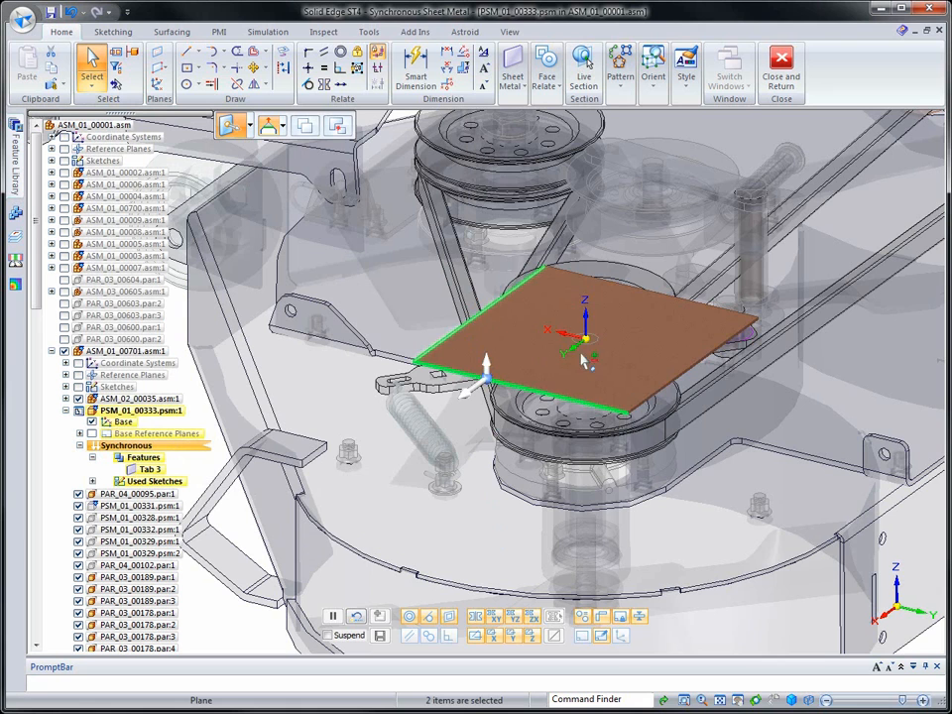
pyautogui.keyDown('ctrl'); pyautogui.click(650, 401); pyautogui.keyUp('ctrl')
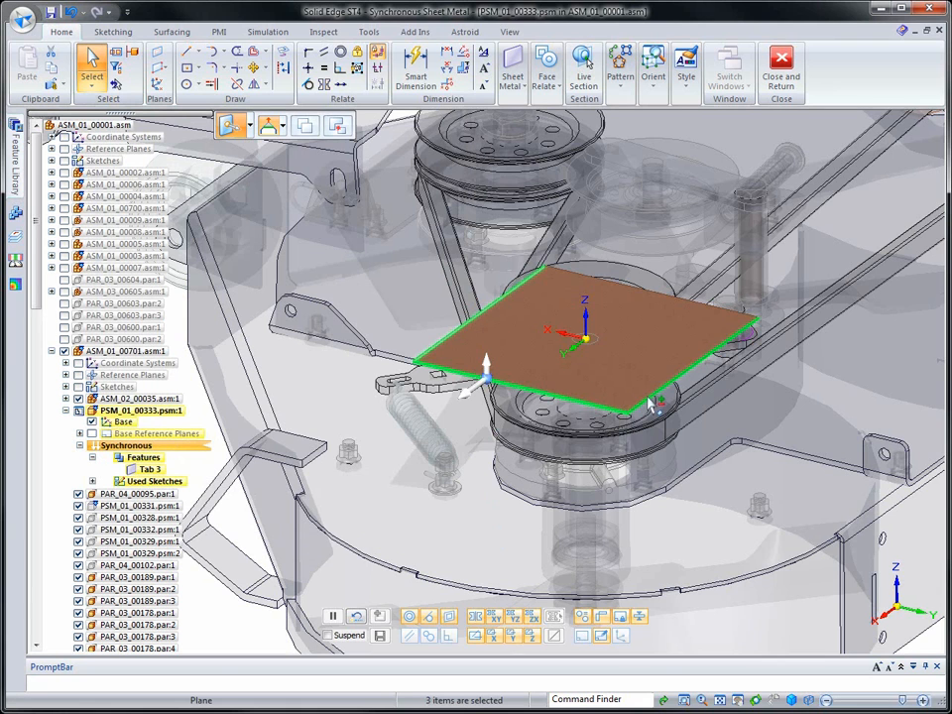
pyautogui.click(489, 375)
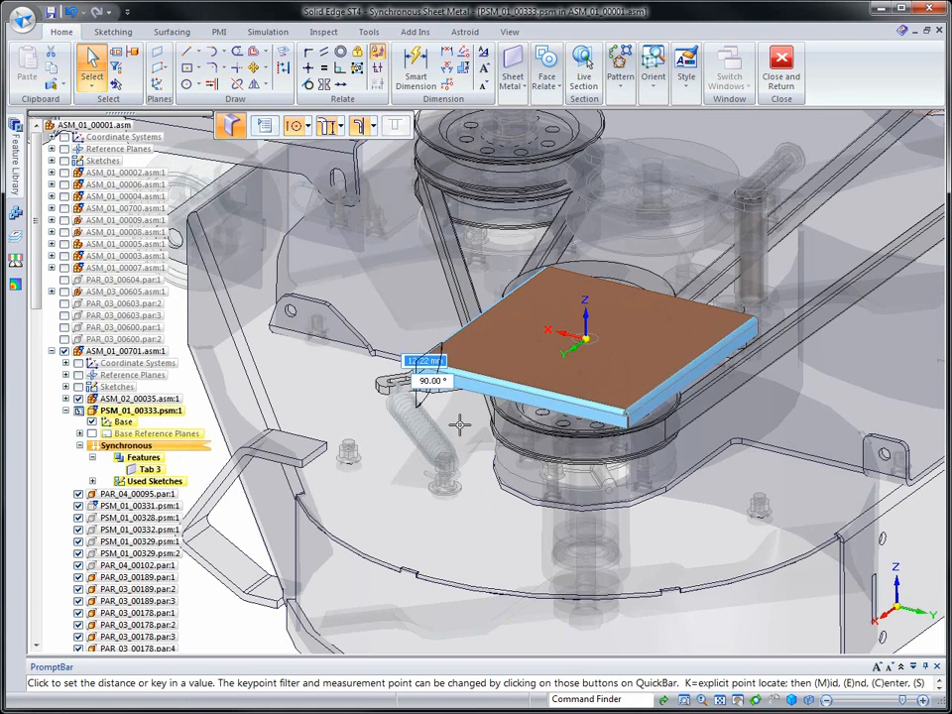
pyautogui.click(374, 126)
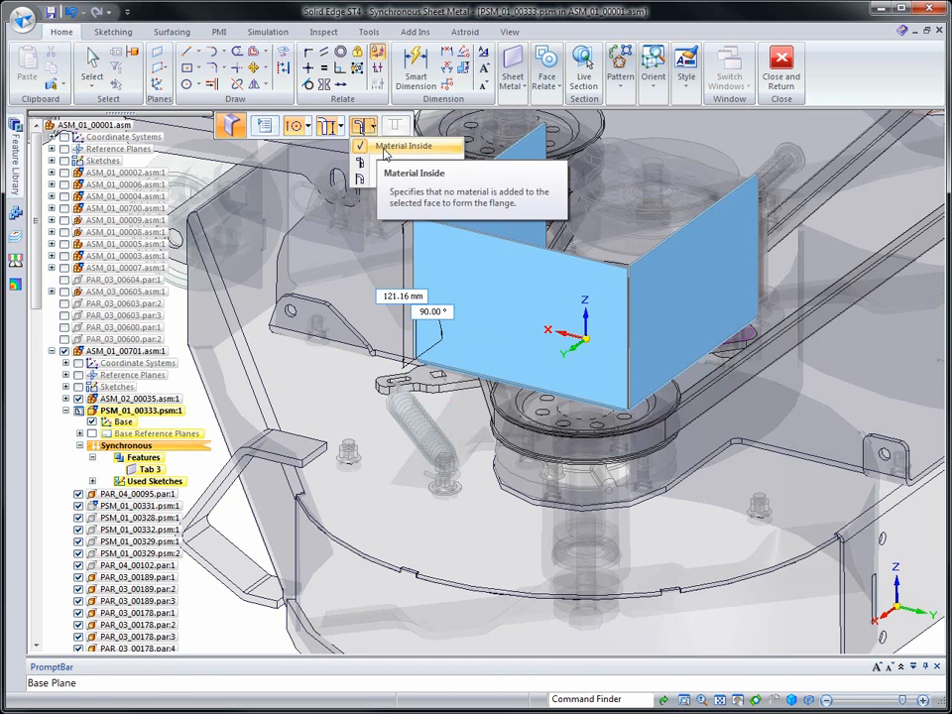
pyautogui.click(392, 147)
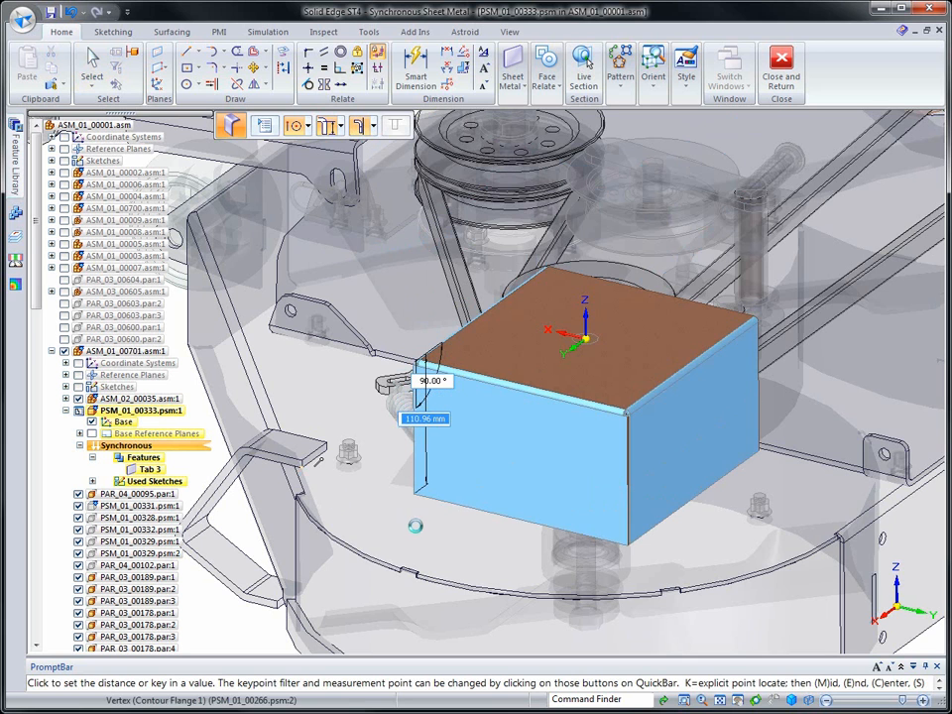
pyautogui.click(415, 526)
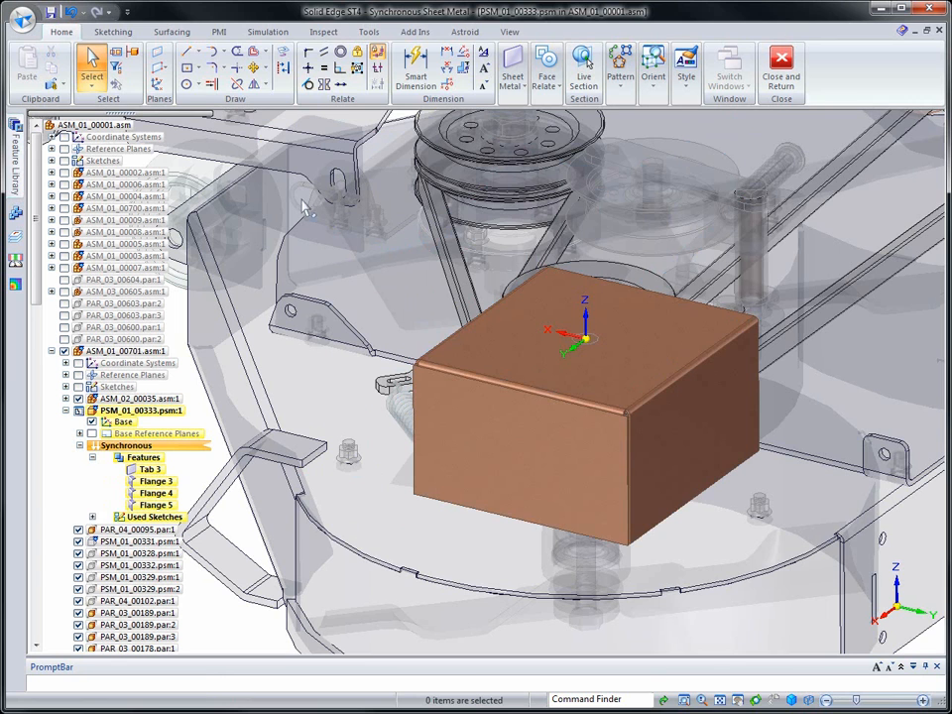
# Sketch a circle about 131 mm in diameter, centred on the origin, on the top face of the part
pyautogui.click(186, 84)
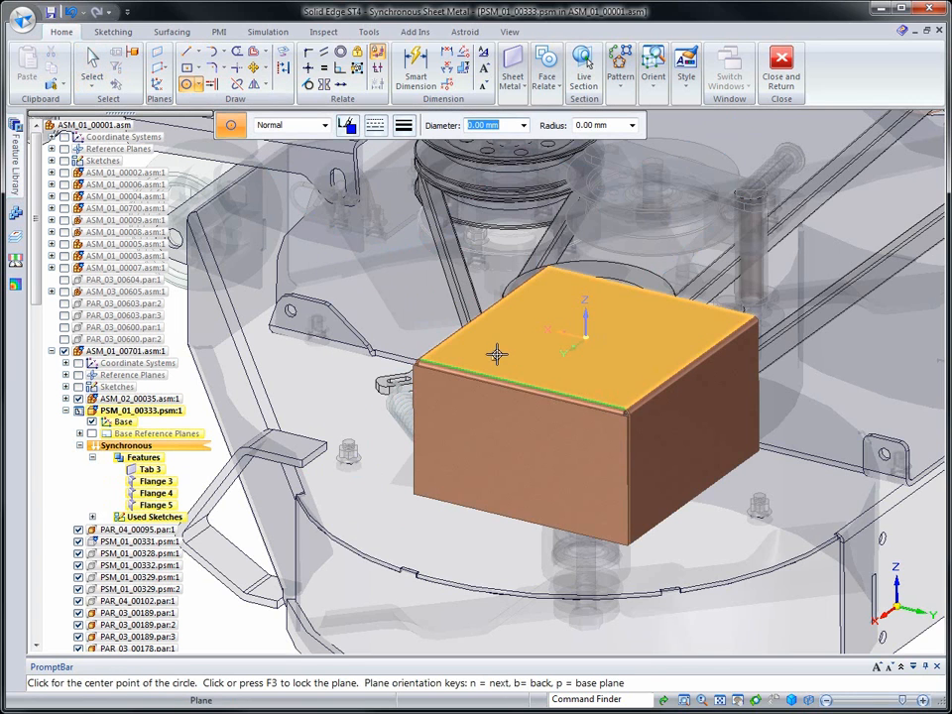
pyautogui.press('F3')
pyautogui.click(587, 340)
pyautogui.click(614, 373)
# Create an upward dimple 2.97 mm high from the circular region, keeping the 2° taper angle and 0.99 mm rounding radii
pyautogui.click(512, 72)
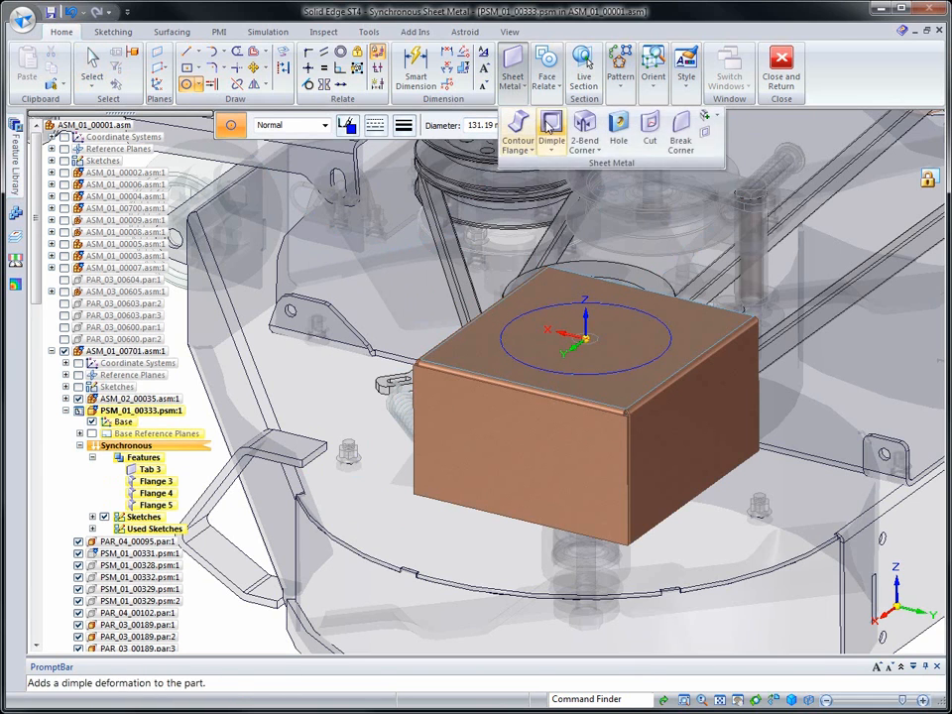
pyautogui.click(548, 126)
pyautogui.click(525, 317)
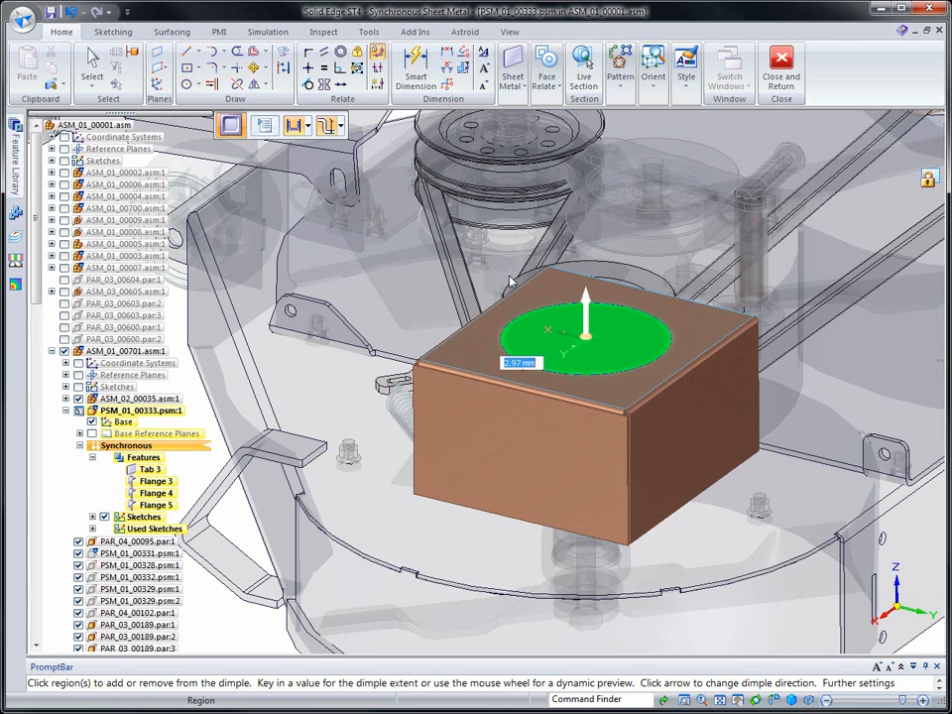
pyautogui.click(266, 128)
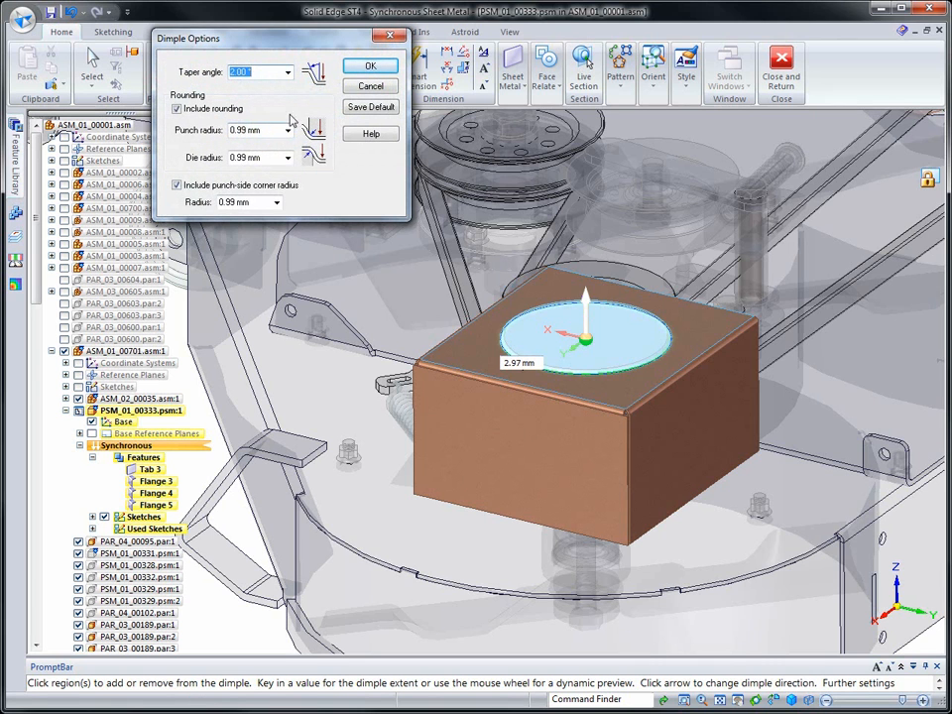
pyautogui.click(367, 68)
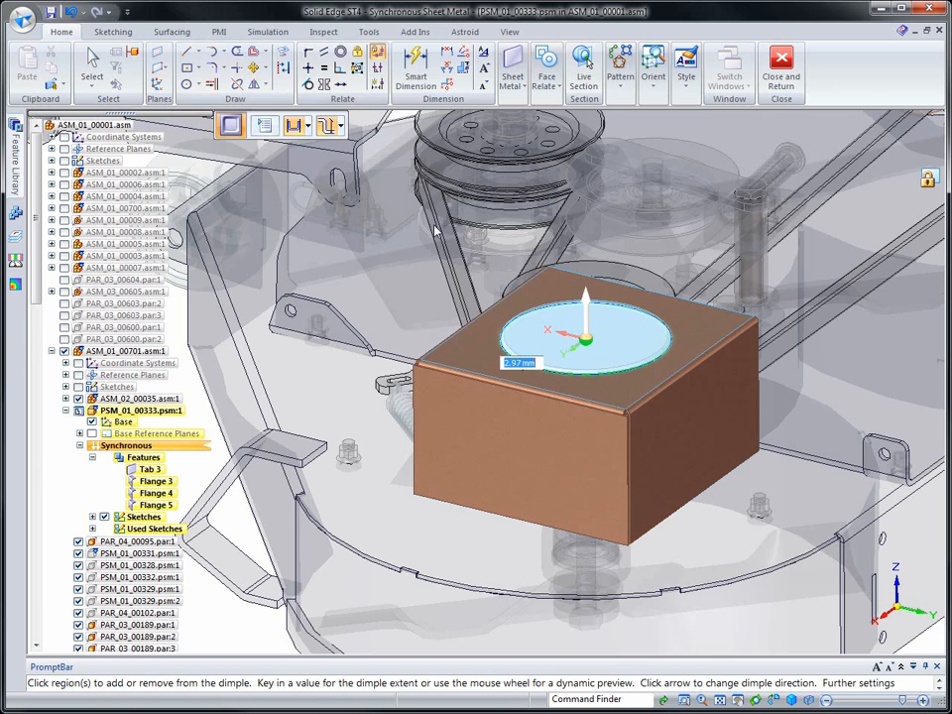
pyautogui.press('Return')
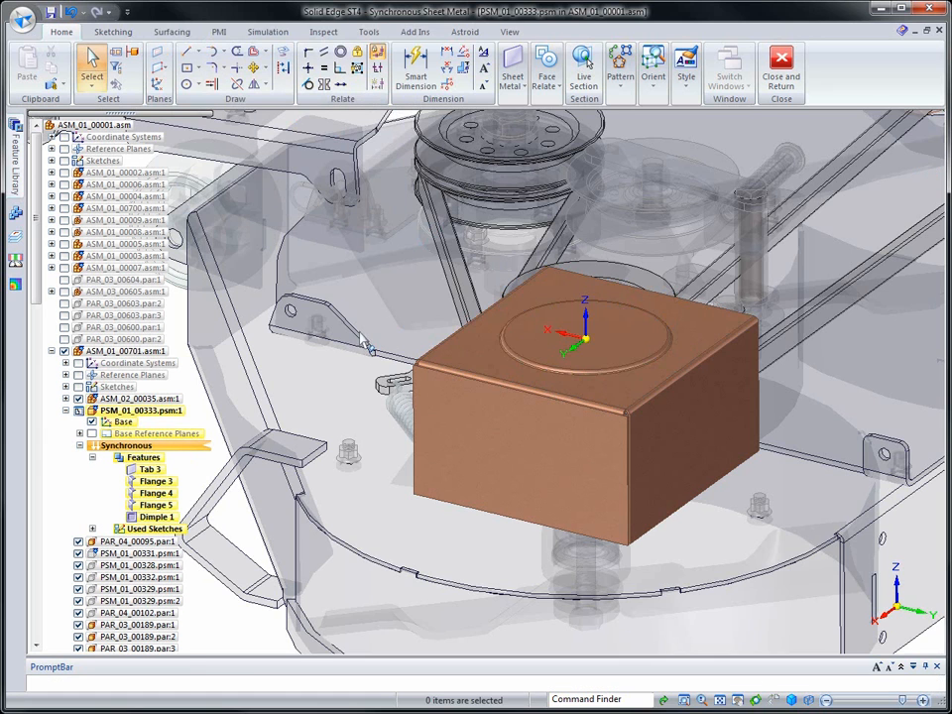
# Hide the surrounding assembly components and turn the sheet metal part to view its open side
pyautogui.moveTo(330, 316); pyautogui.dragTo(319, 305, button='middle')
pyautogui.moveTo(319, 305); pyautogui.dragTo(319, 242, button='right')
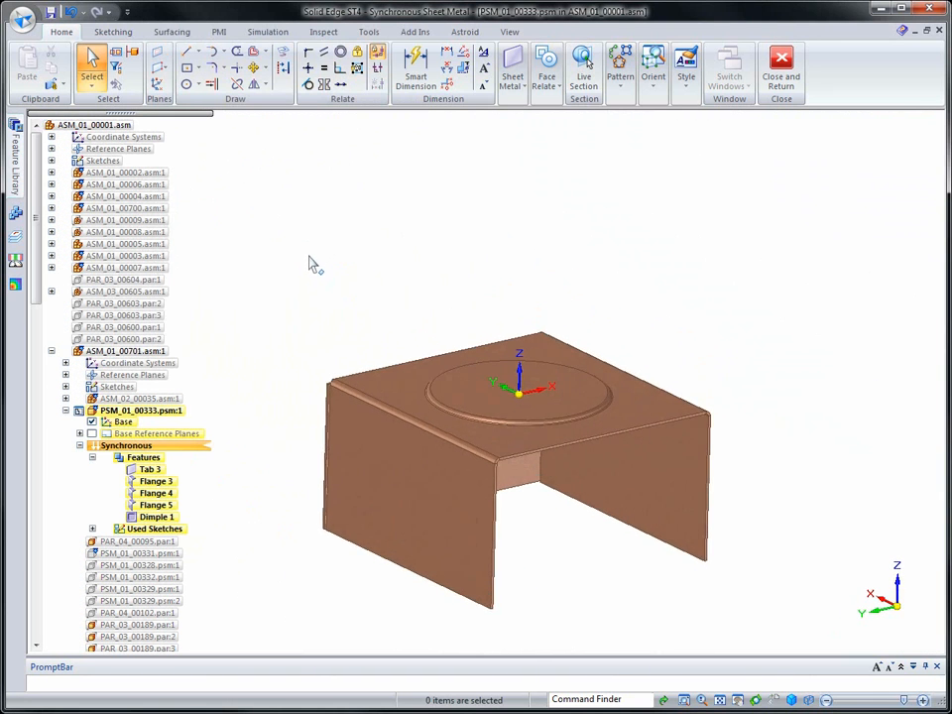
# Dimension the cover's outer width along the tab's open front edge and set it to 200 mm
pyautogui.moveTo(312, 267); pyautogui.dragTo(272, 268, button='right')
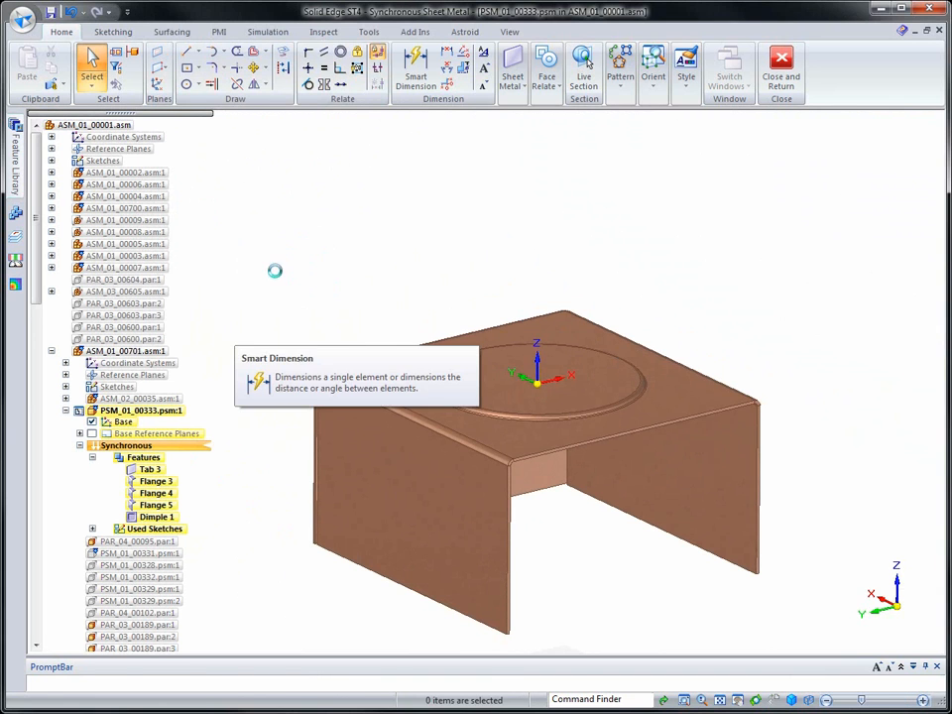
pyautogui.click(535, 452)
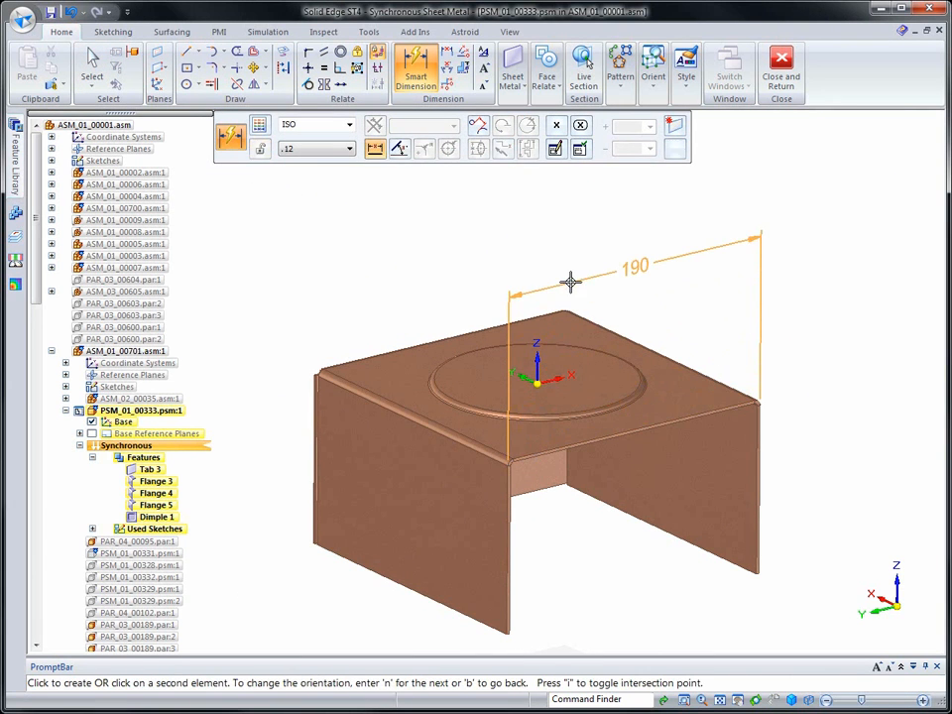
pyautogui.click(493, 257)
pyautogui.scroll(1, 465, 260)
pyautogui.scroll(5, 465, 260)
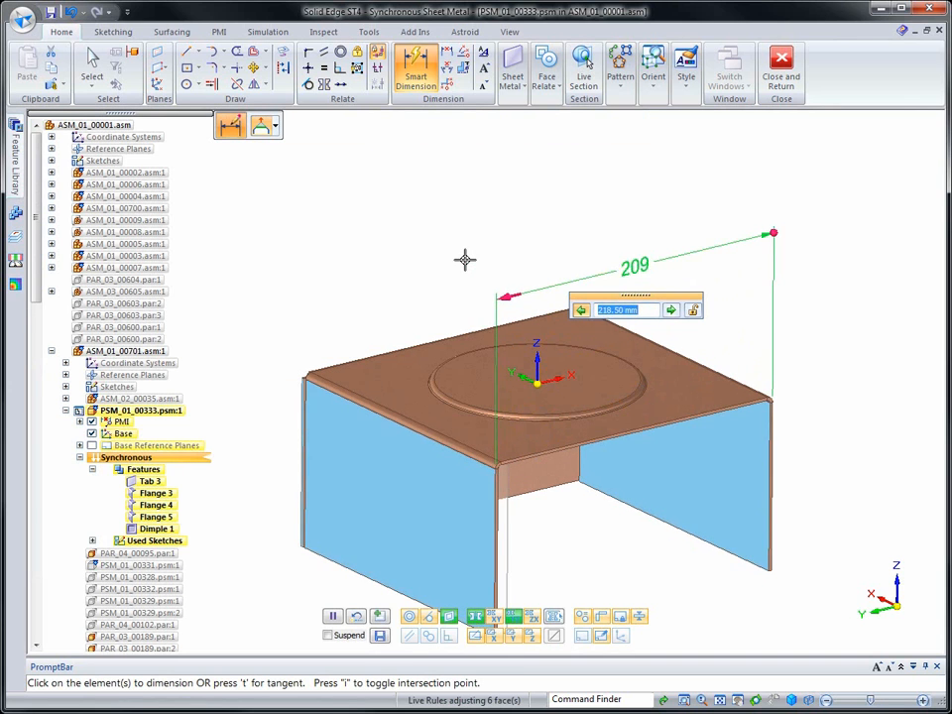
pyautogui.scroll(-2, 465, 260)
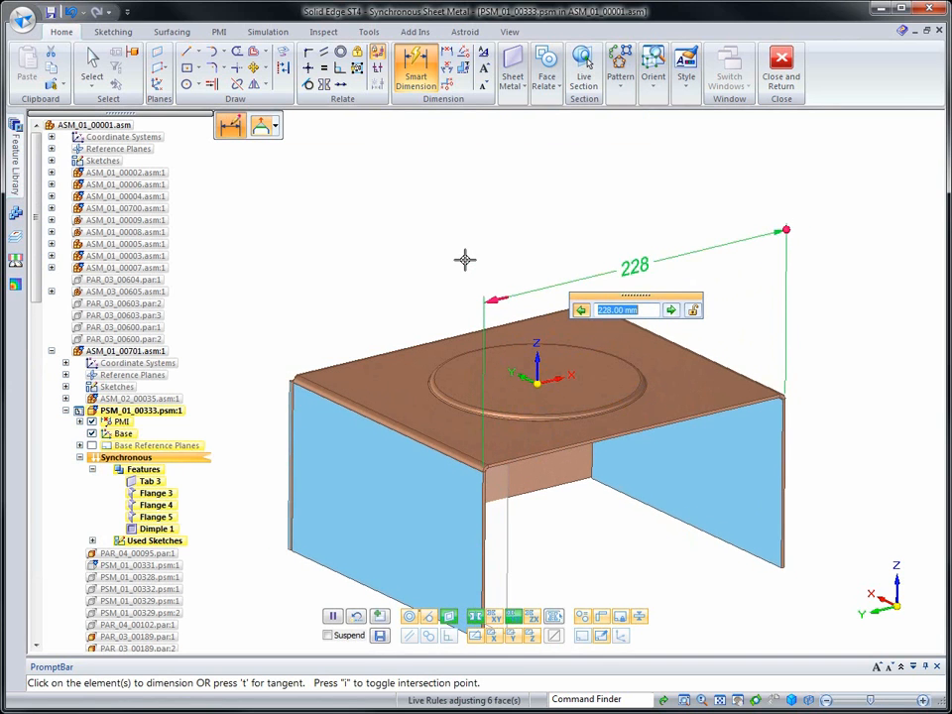
pyautogui.press('Return')
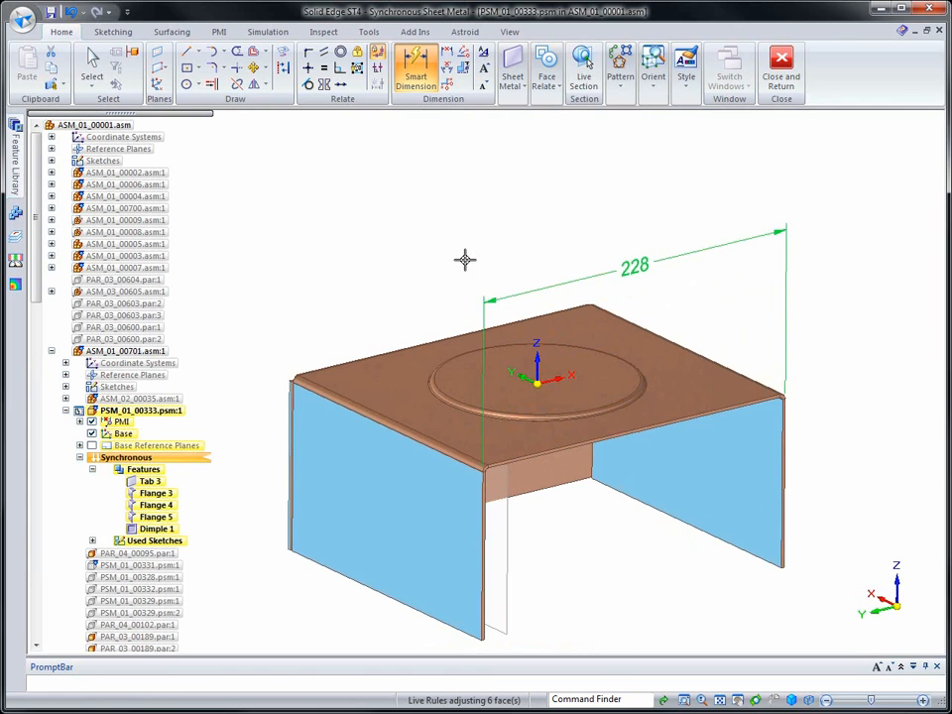
# Dimension the inside width between the two side flanges and set it to 200 mm
pyautogui.click(713, 417)
pyautogui.click(708, 506)
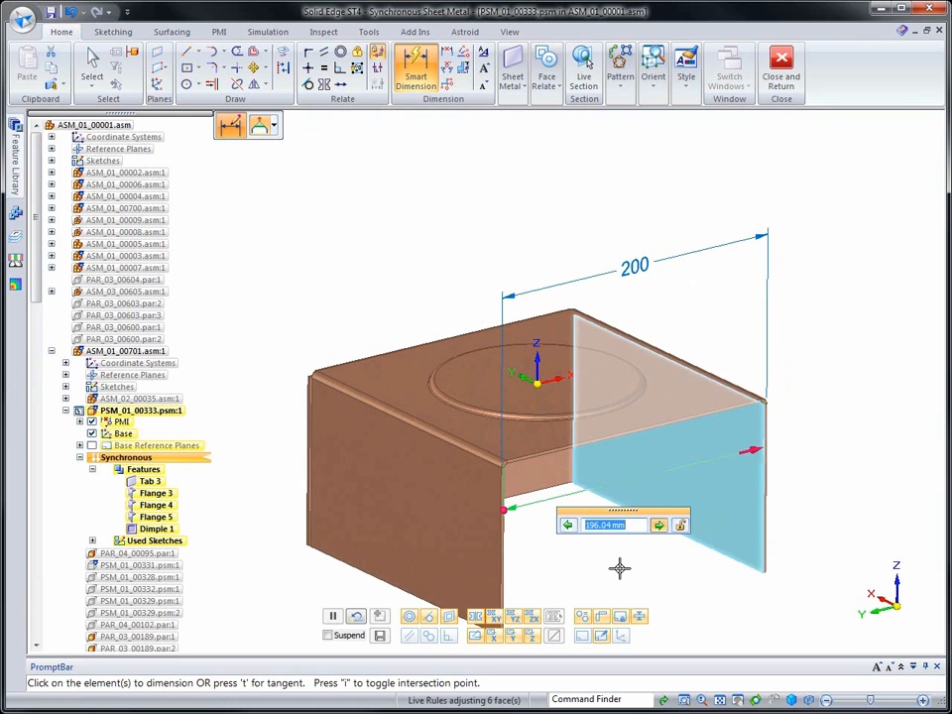
pyautogui.scroll(3, 620, 568)
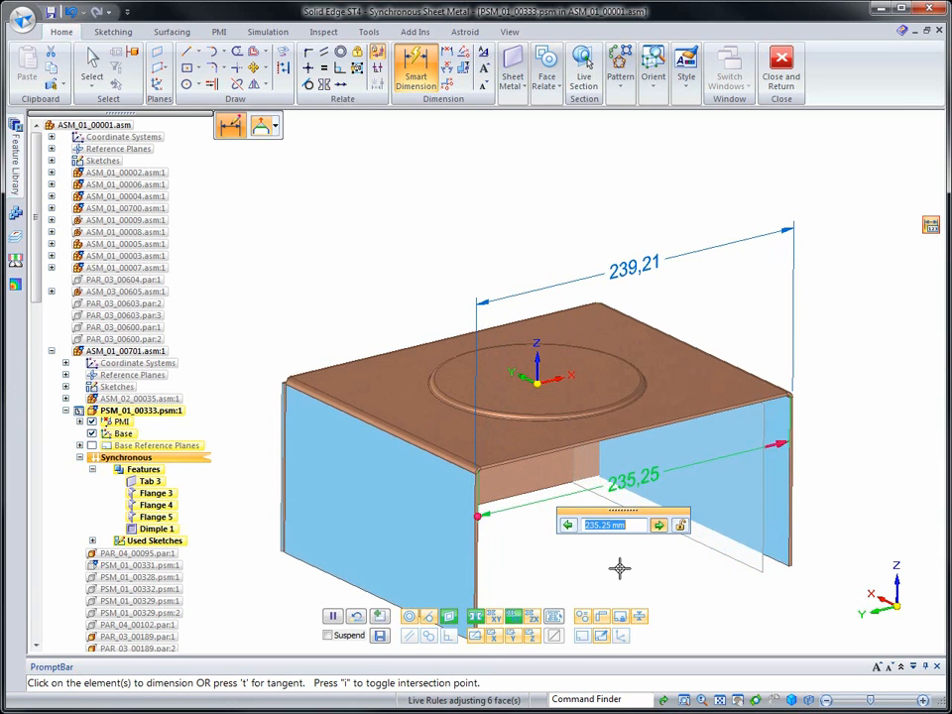
pyautogui.write('200')
pyautogui.press('Return')
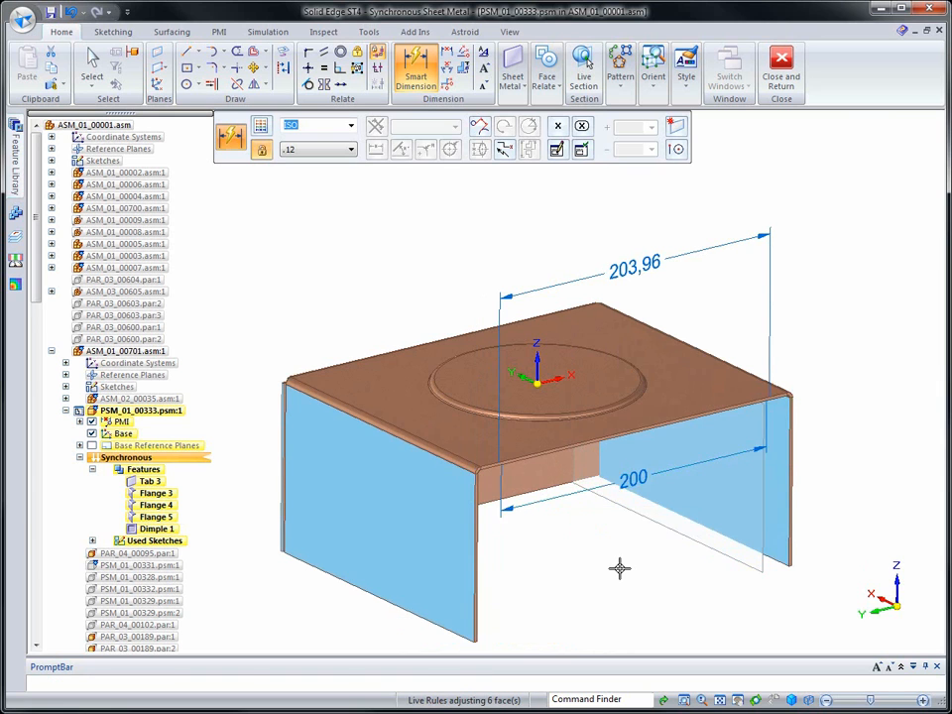
pyautogui.press('Escape')
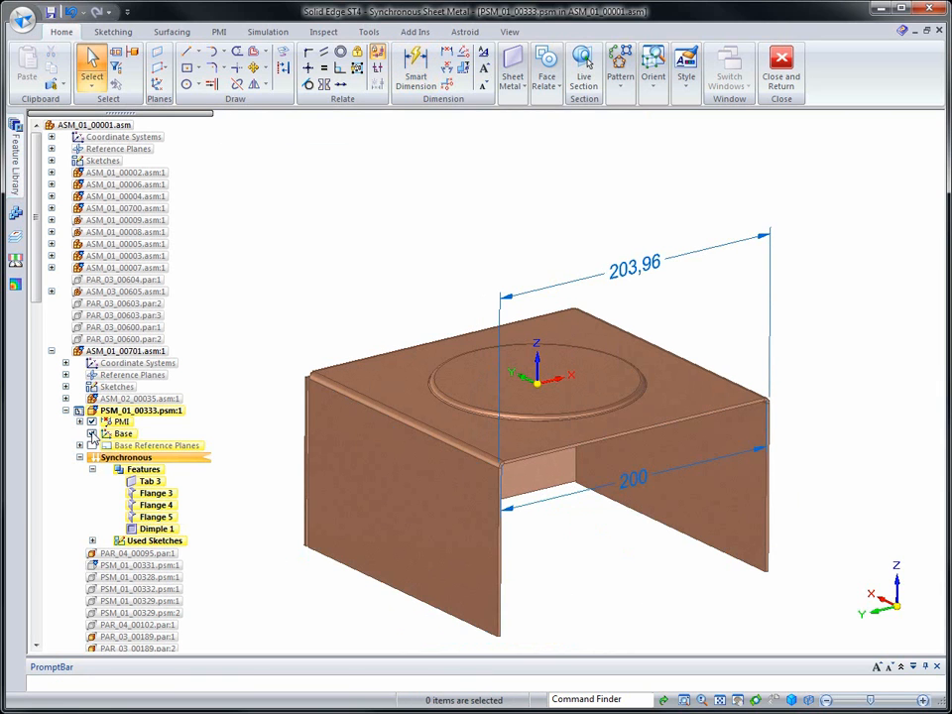
# Hide the part's PMI dimensions and show the surrounding assembly components
pyautogui.click(92, 423)
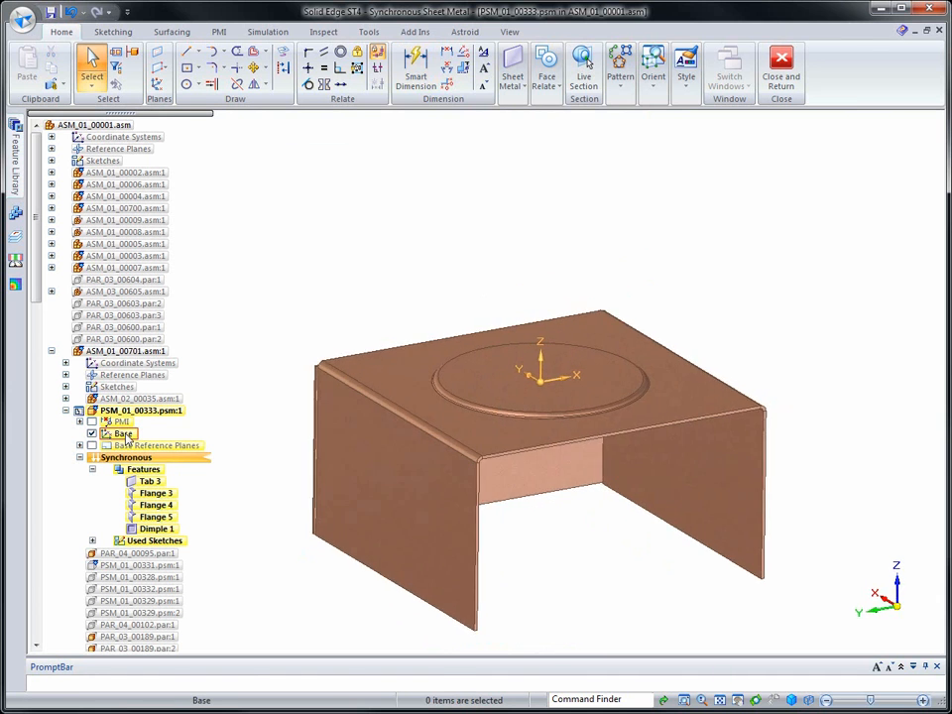
pyautogui.rightClick(256, 298)
pyautogui.click(252, 234)
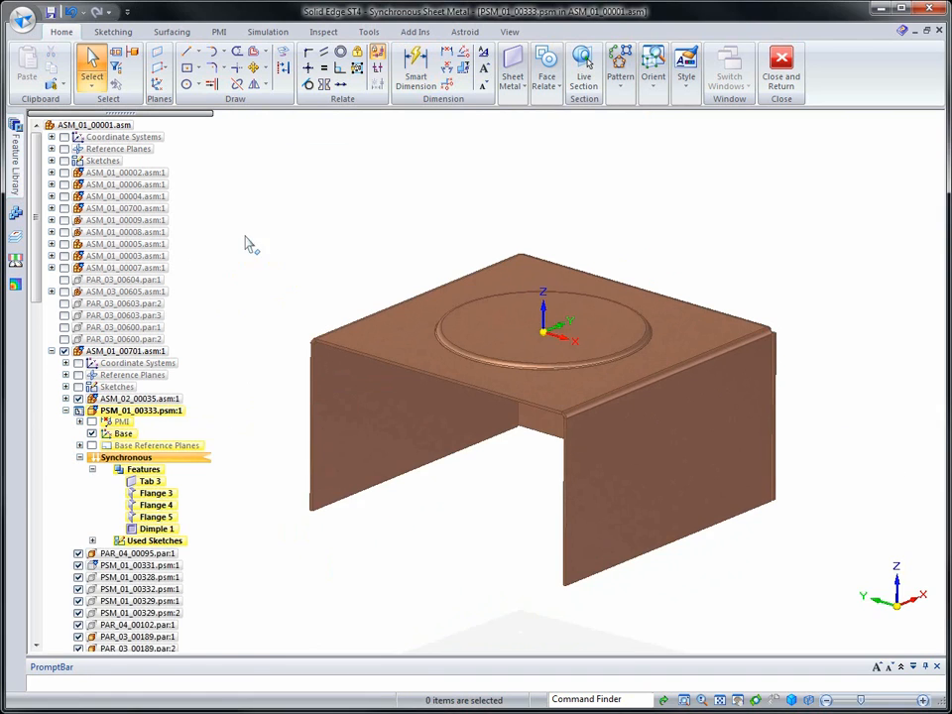
# Sketch a horizontal line about 101 mm long across the outer face of the side flange facing the positive X direction
pyautogui.rightClick(260, 256)
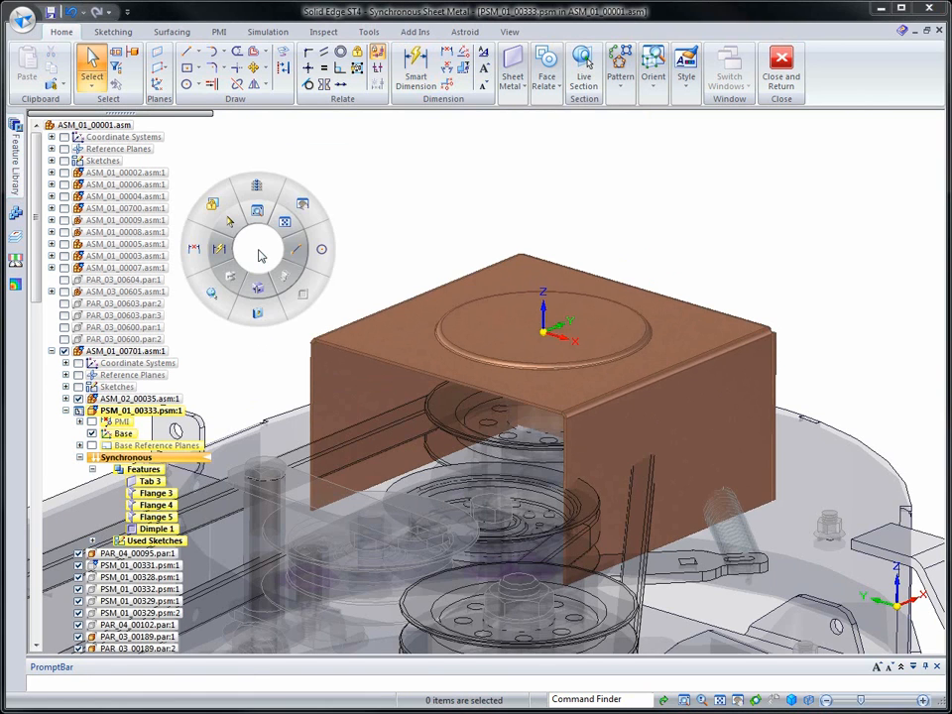
pyautogui.click(289, 256)
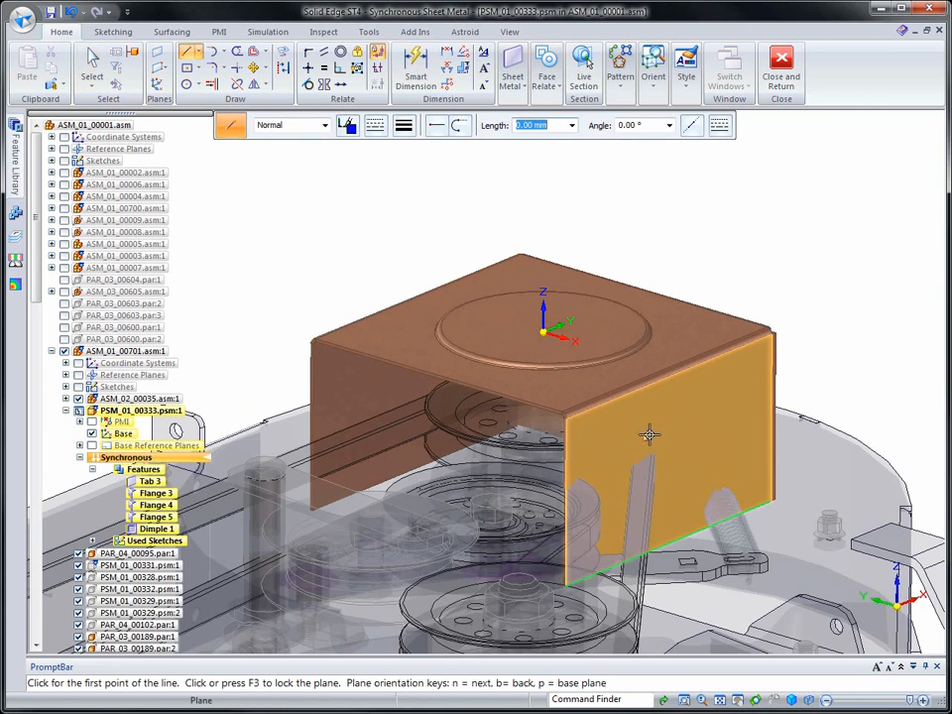
pyautogui.press('F3')
pyautogui.click(610, 459)
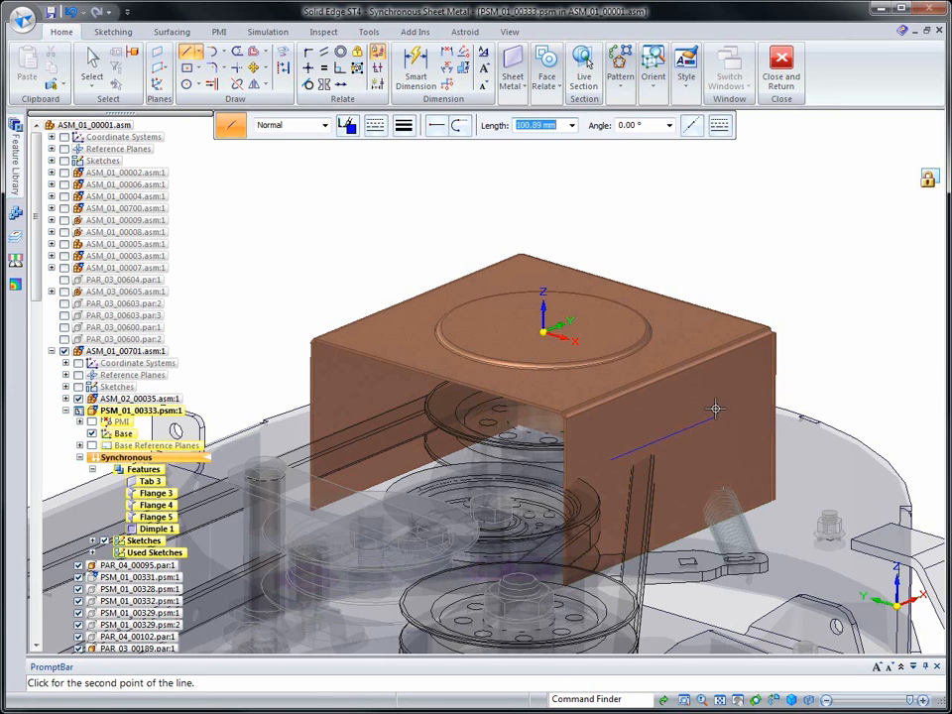
pyautogui.click(715, 415)
# Create an outward jog of 22 mm in the side flange along the sketched line, offsetting its lower portion
pyautogui.click(511, 75)
pyautogui.click(721, 120)
pyautogui.click(731, 152)
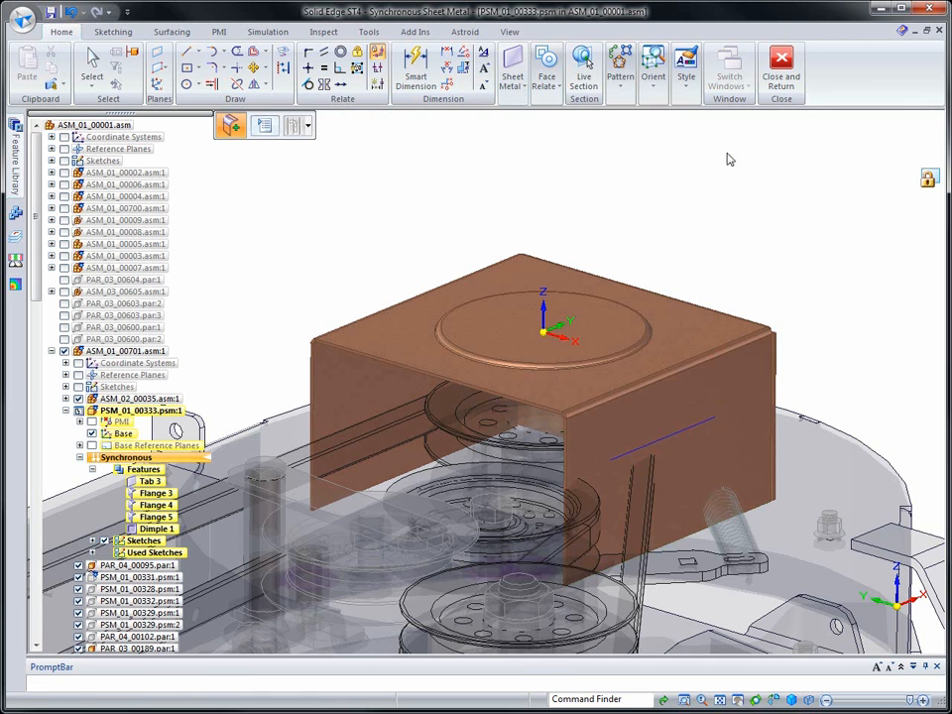
pyautogui.click(691, 437)
pyautogui.click(654, 411)
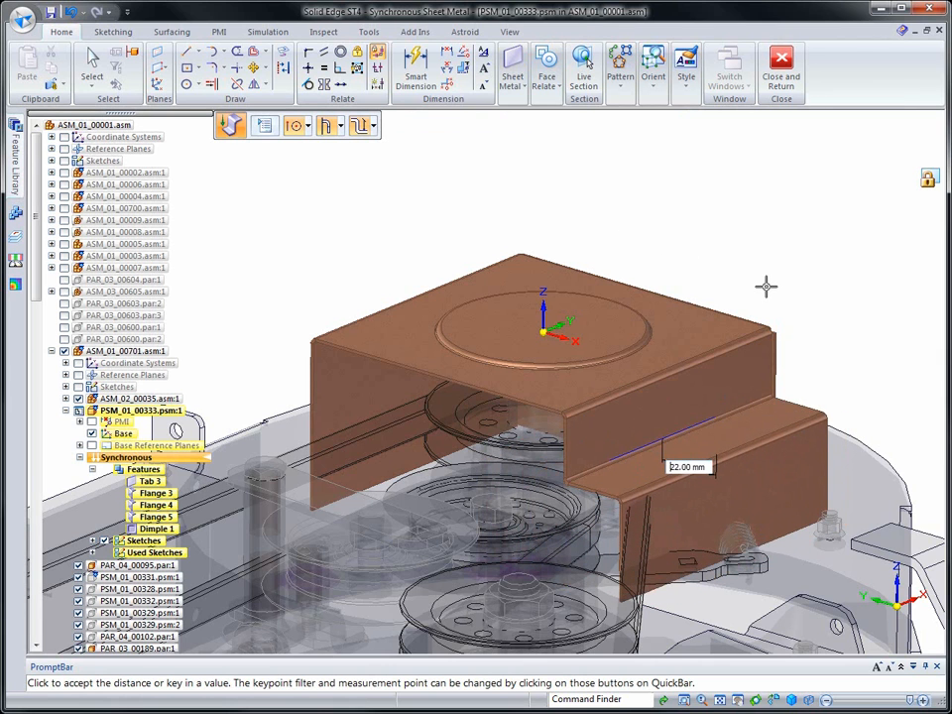
pyautogui.press('Return')
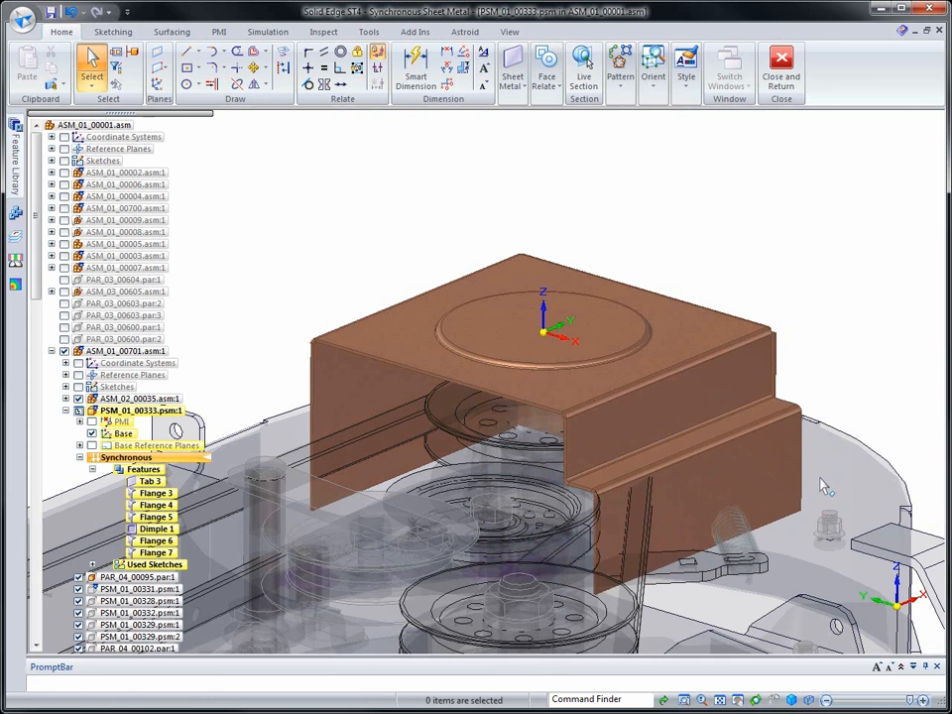
# Rotate the lower face of the jogged flange outward by 35° about its vertical edge
pyautogui.click(784, 491)
pyautogui.moveTo(777, 474); pyautogui.dragTo(803, 434)
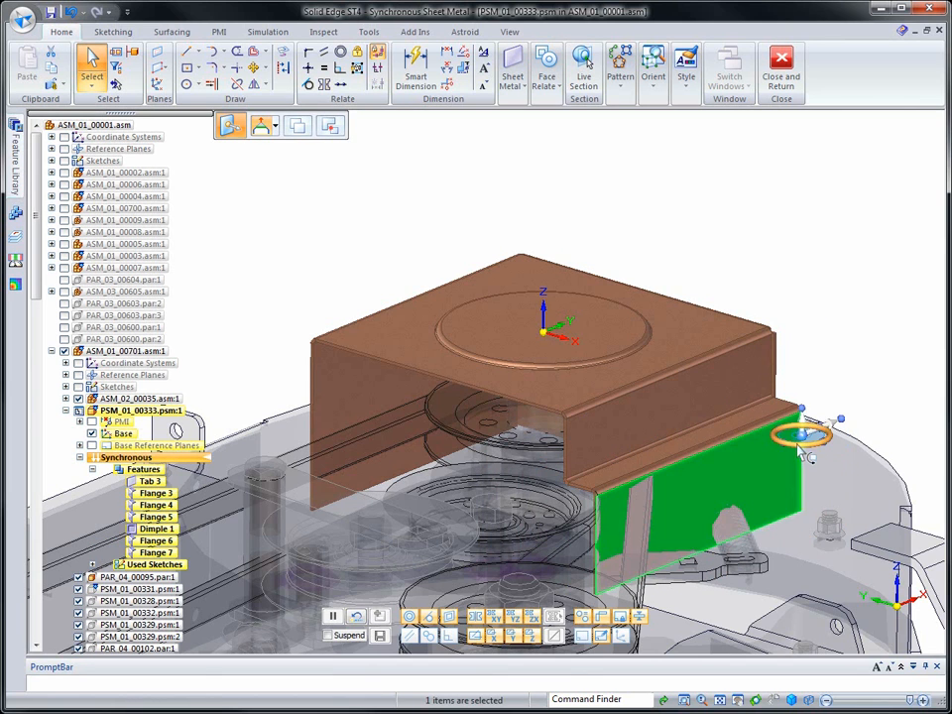
pyautogui.click(803, 436)
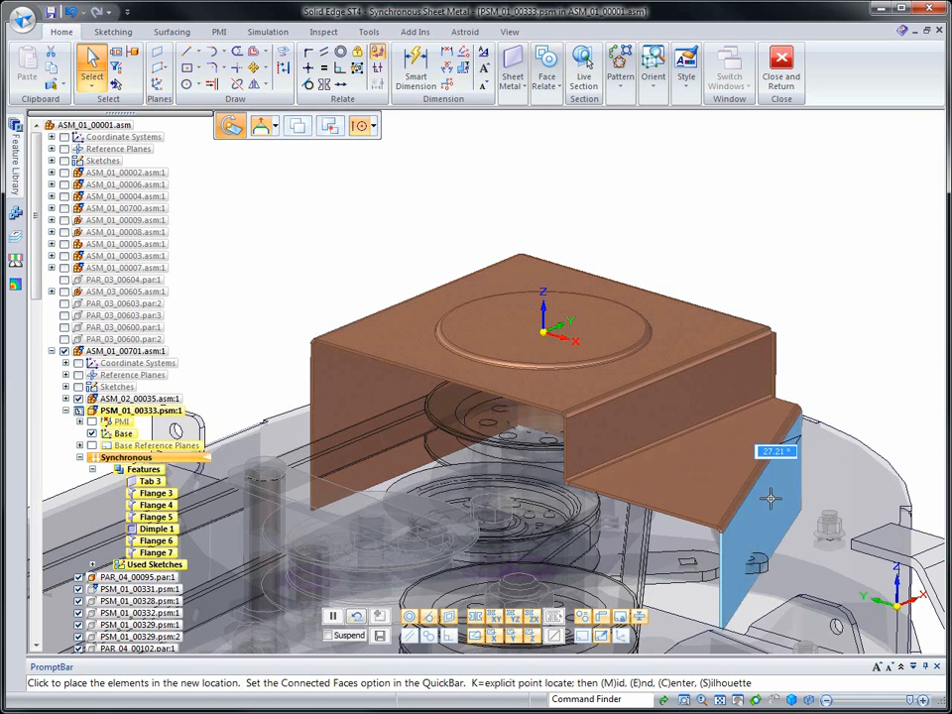
pyautogui.write('35')
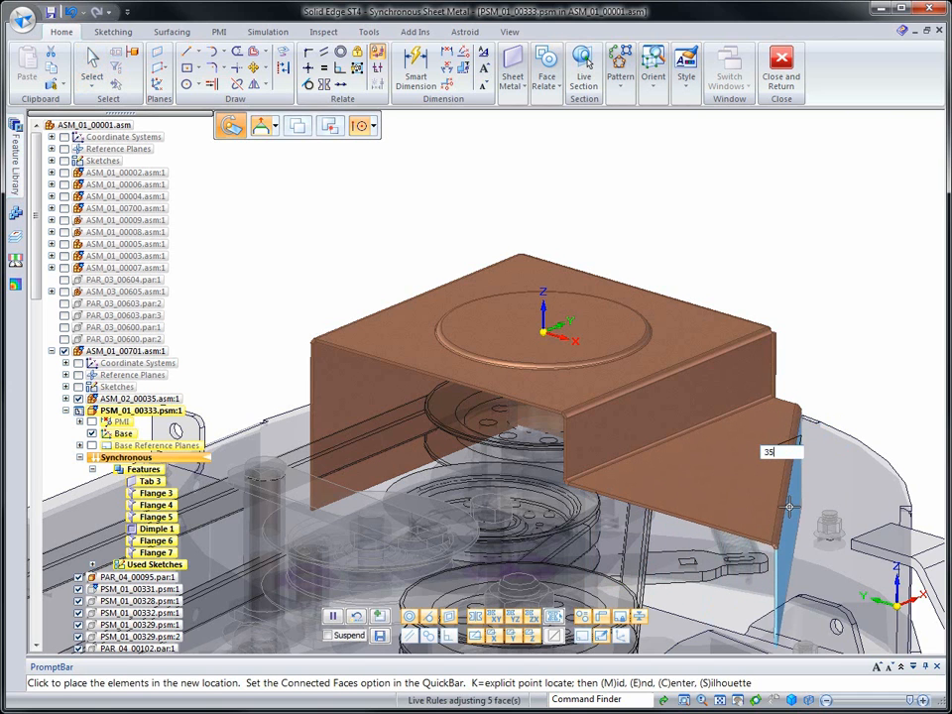
pyautogui.press('Return')
pyautogui.press('Escape')
# Add a short 90° flange on the angled wall's vertical end edge, pointing toward the adjacent flange
pyautogui.moveTo(863, 332); pyautogui.dragTo(417, 473, button='middle')
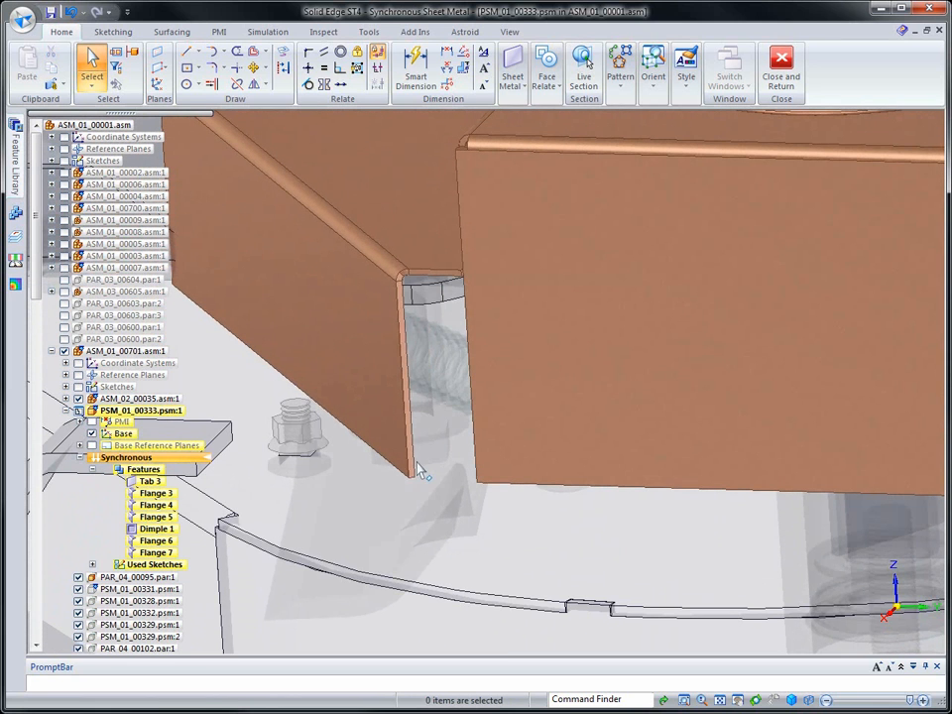
pyautogui.click(418, 471)
pyautogui.click(409, 463)
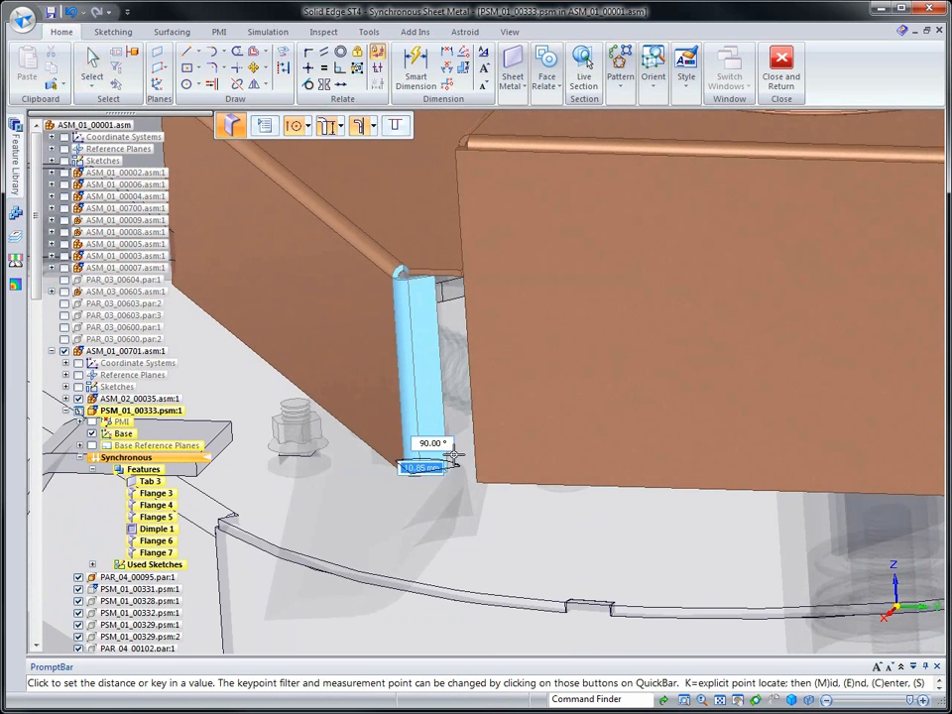
pyautogui.click(479, 576)
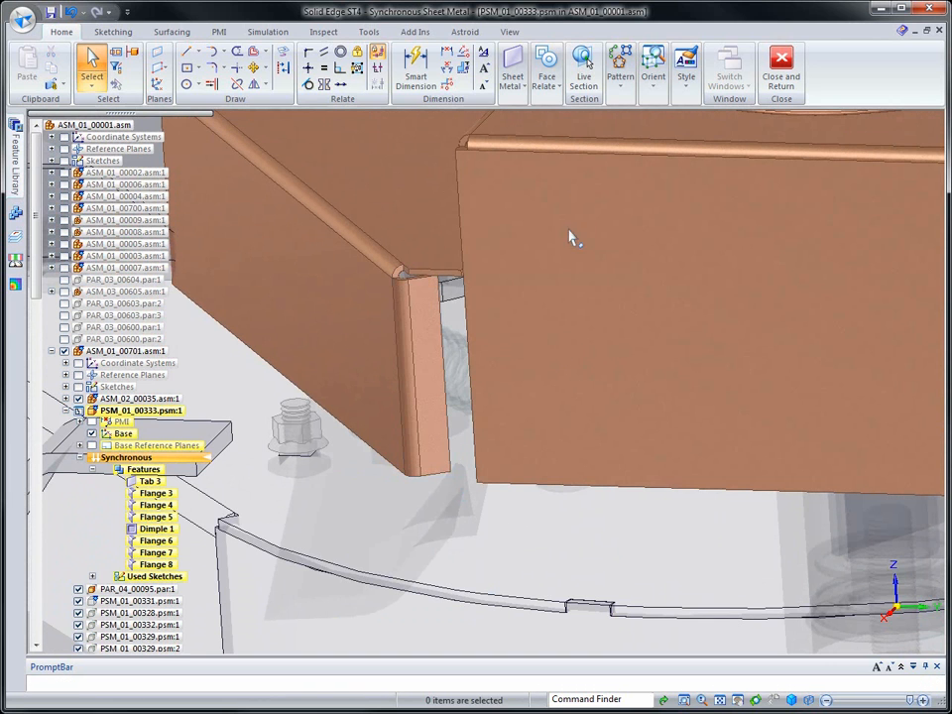
# Make the short flange's outer face coplanar with the outer face of the adjacent flange
pyautogui.click(547, 81)
pyautogui.click(543, 119)
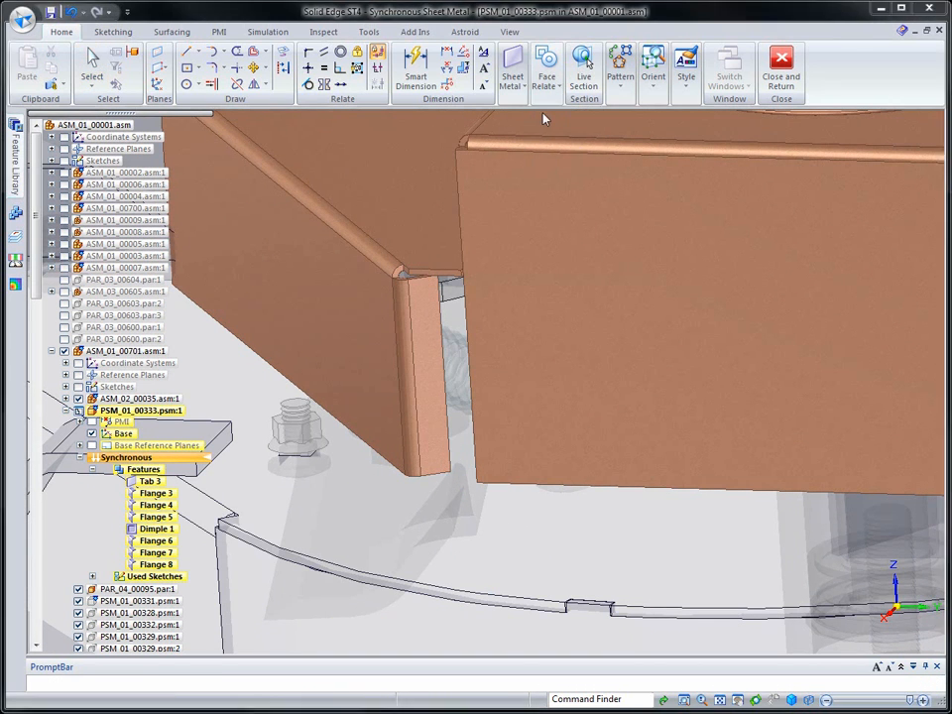
pyautogui.click(437, 413)
pyautogui.rightClick(512, 460)
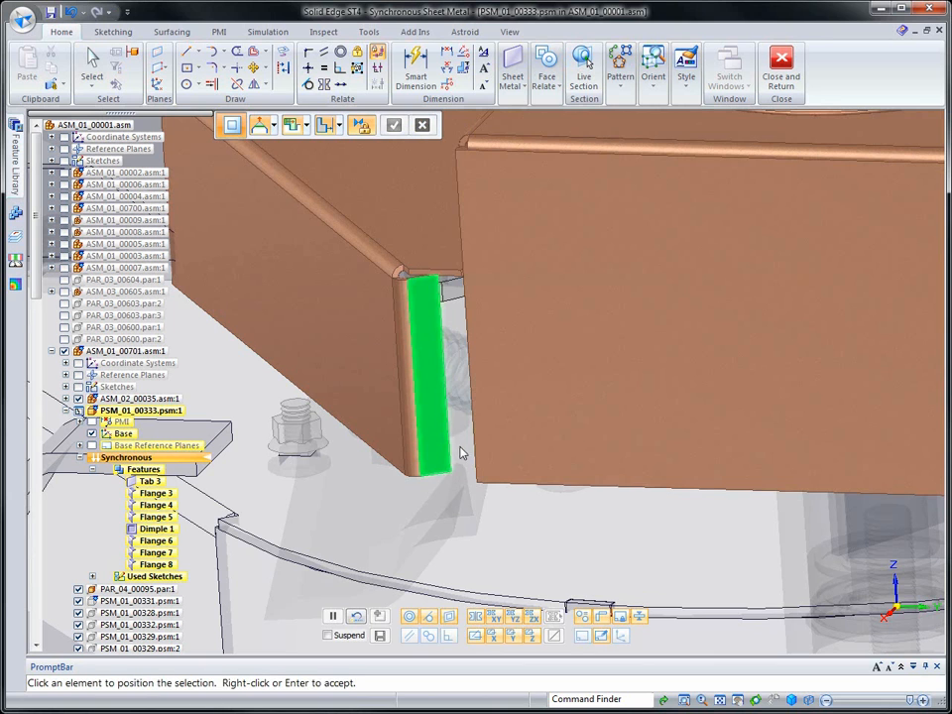
pyautogui.click(512, 459)
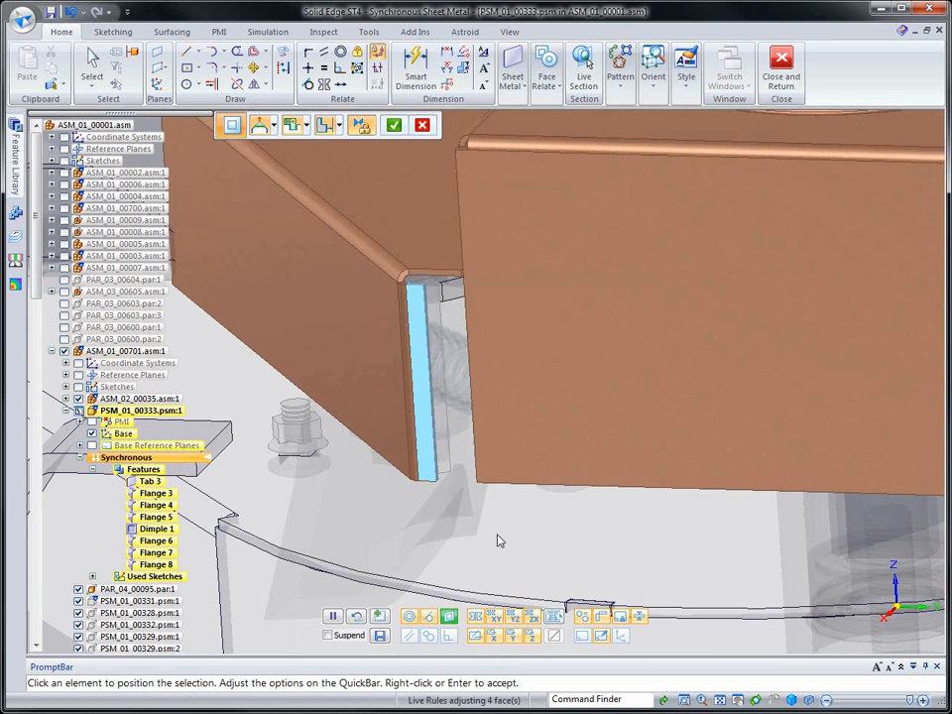
pyautogui.rightClick(498, 537)
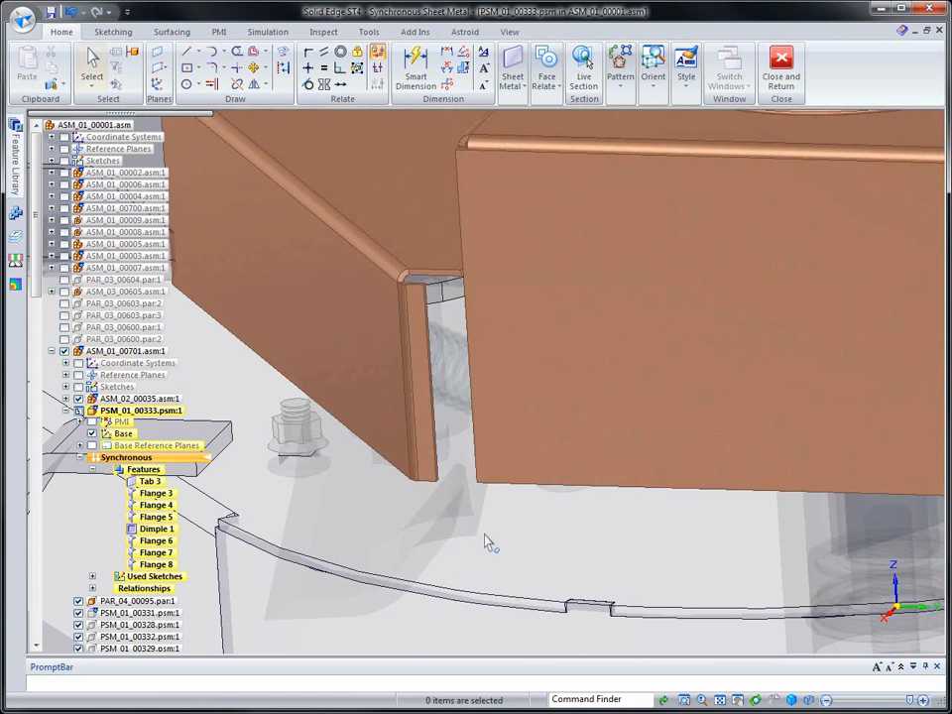
# Extend the short flange's end face toward the adjacent flange's edge, leaving a 1 mm gap
pyautogui.click(442, 473)
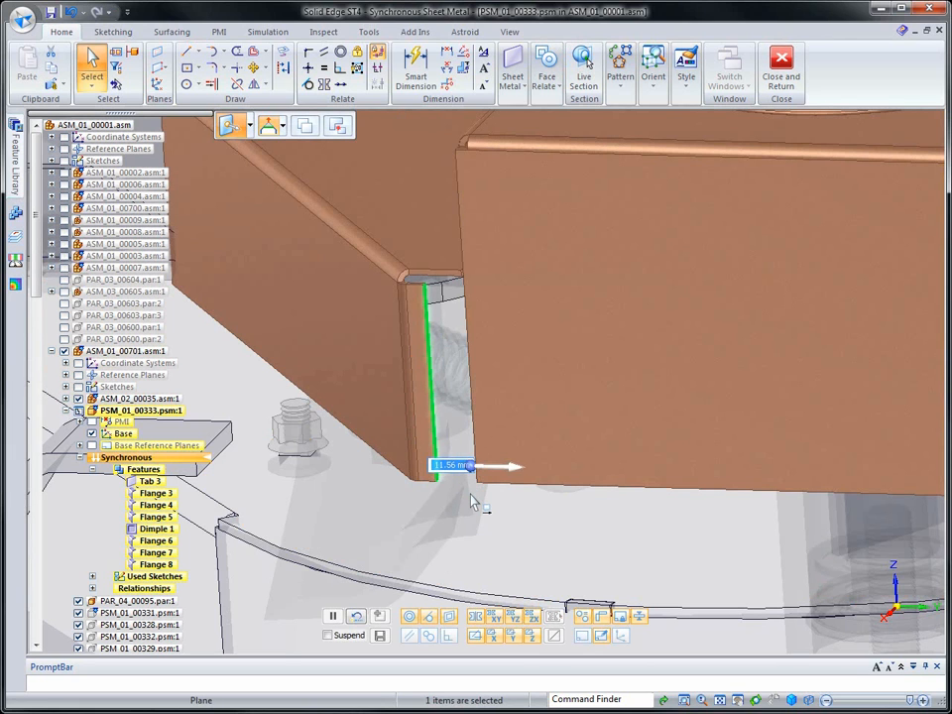
pyautogui.write('1')
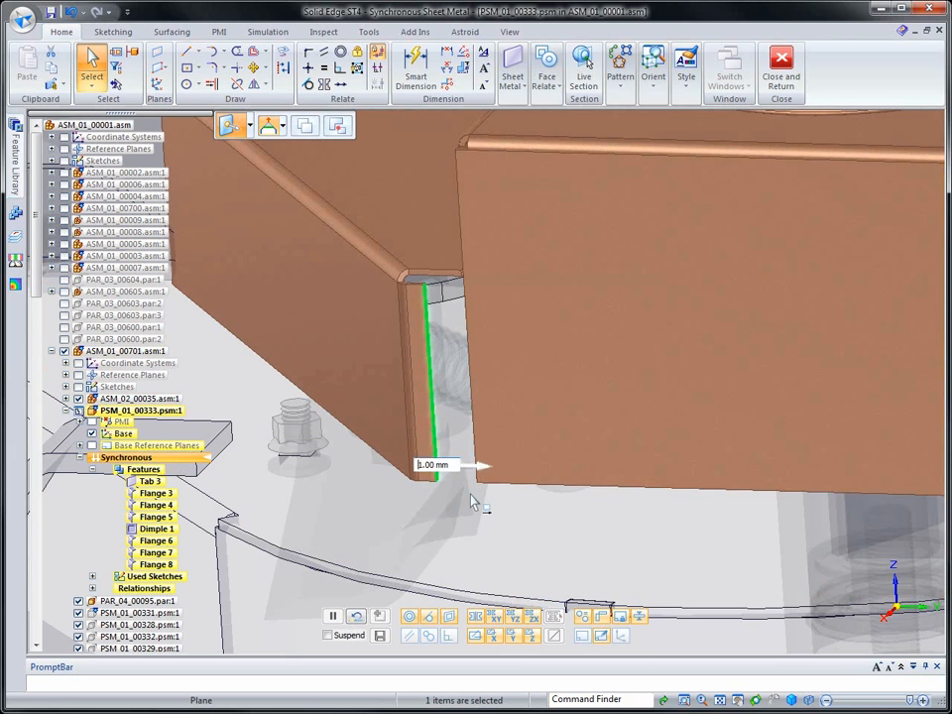
pyautogui.press('Return')
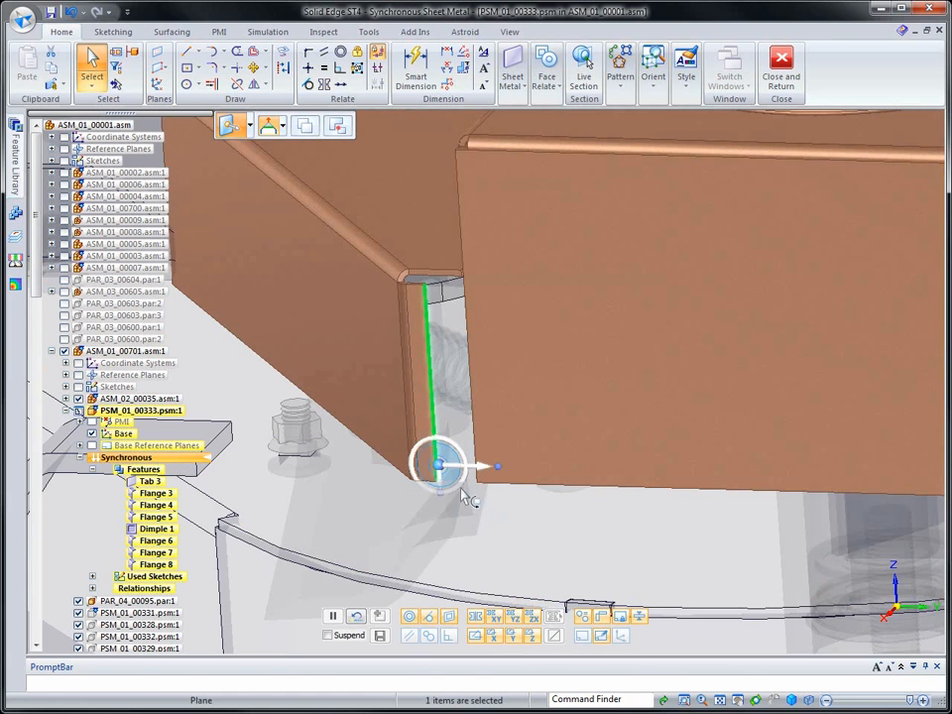
pyautogui.click(459, 467)
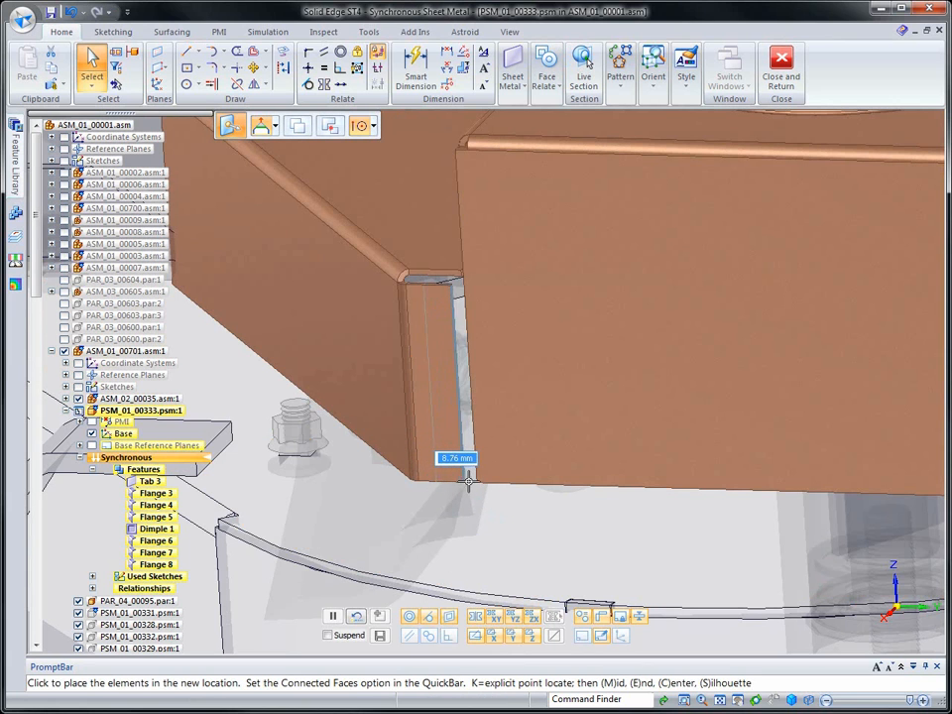
pyautogui.click(477, 537)
pyautogui.press('Escape')
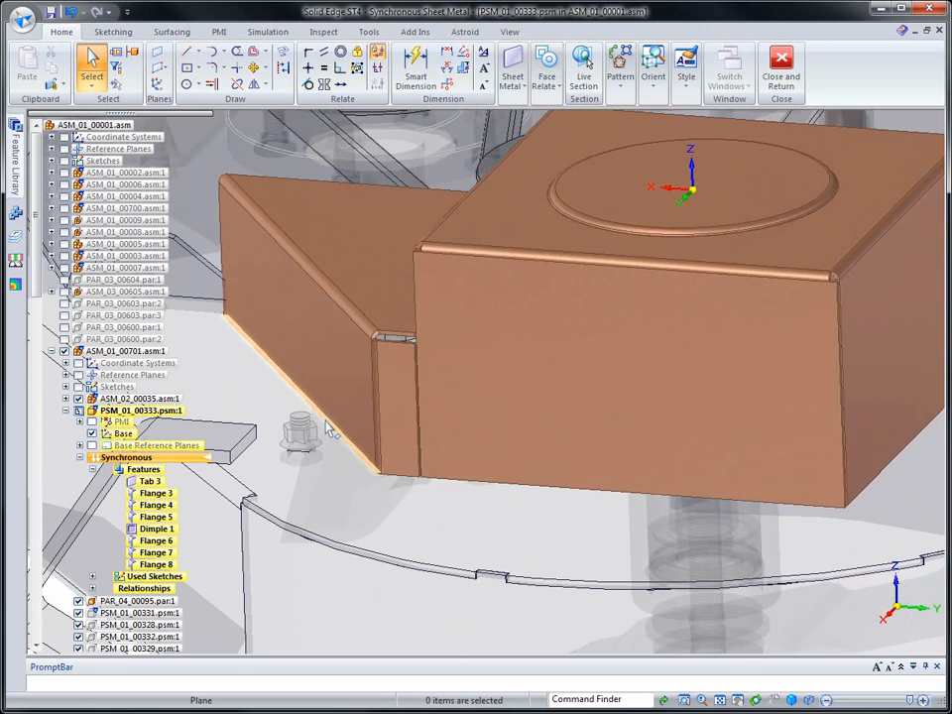
# Add outward flanges along the bottom edges of the angled wall and the opposite side flange
pyautogui.click(331, 429)
pyautogui.keyDown('ctrl'); pyautogui.click(872, 486); pyautogui.keyUp('ctrl')
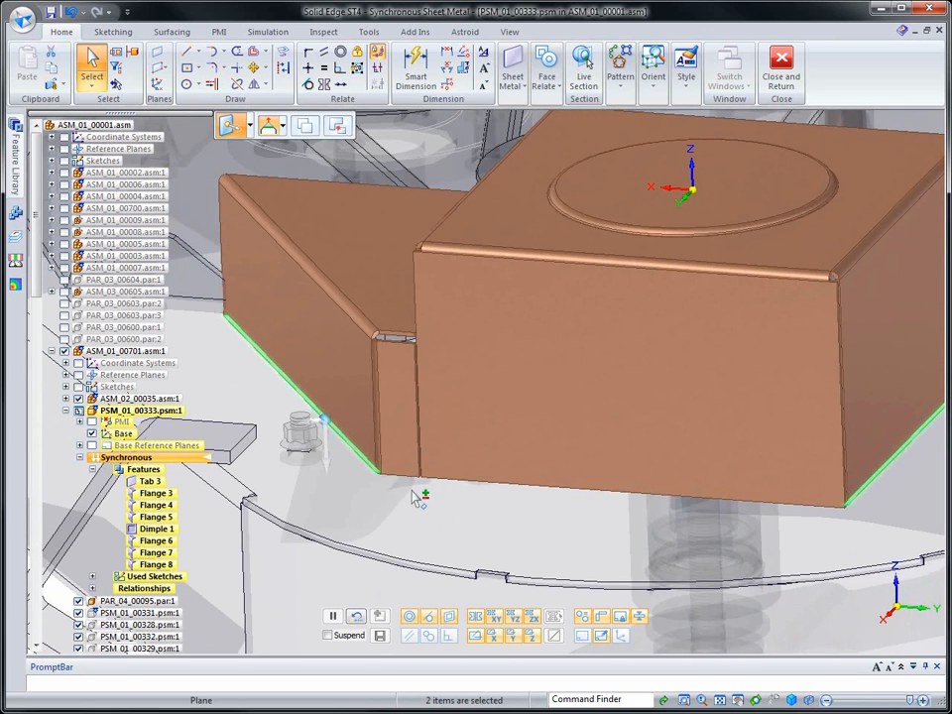
pyautogui.click(311, 425)
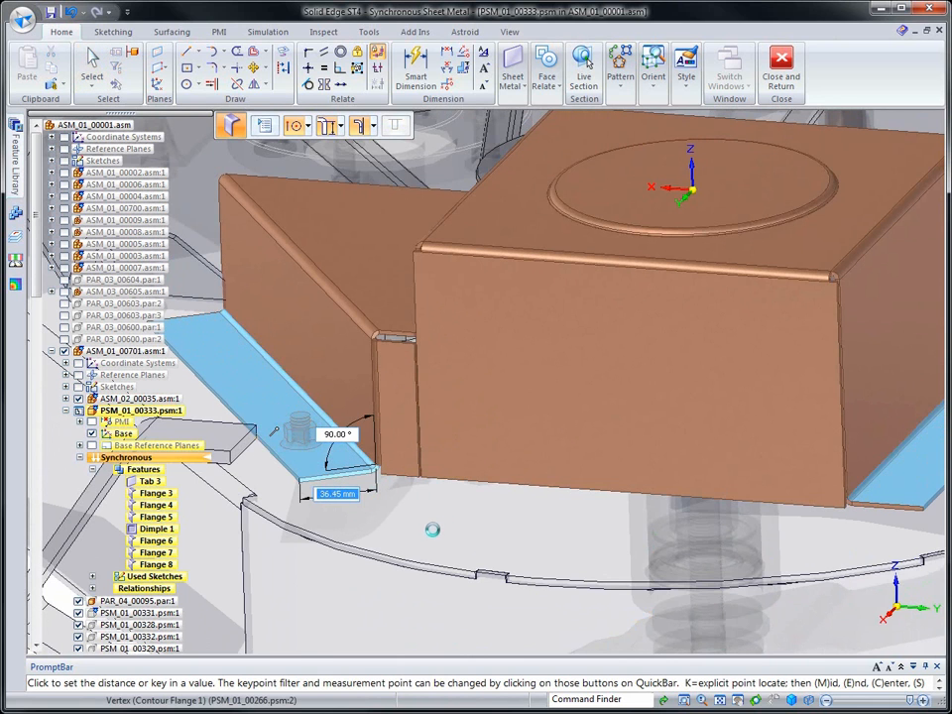
# Make the end face of the angled wall's bottom flange coplanar with the outer face of the short flange
pyautogui.click(346, 479)
pyautogui.click(547, 79)
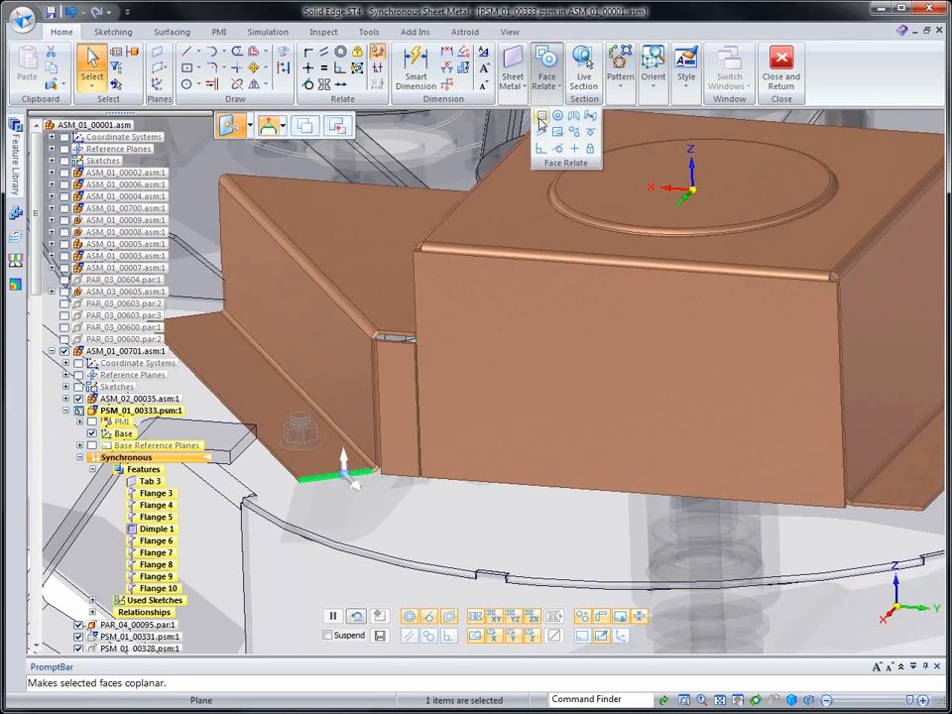
pyautogui.click(541, 119)
pyautogui.click(398, 471)
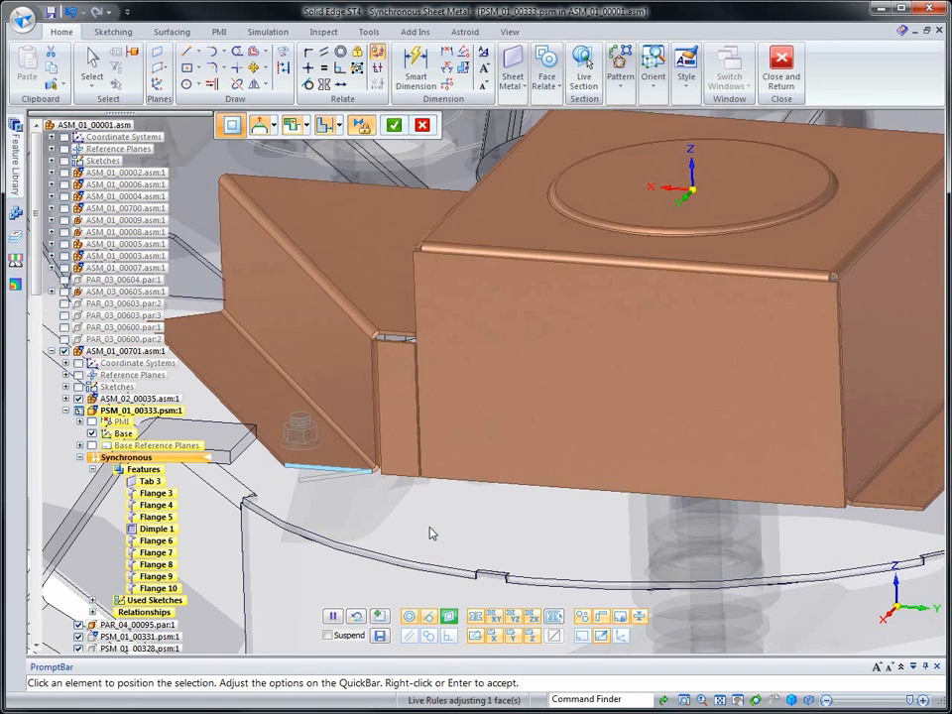
pyautogui.rightClick(430, 527)
pyautogui.press('Escape')
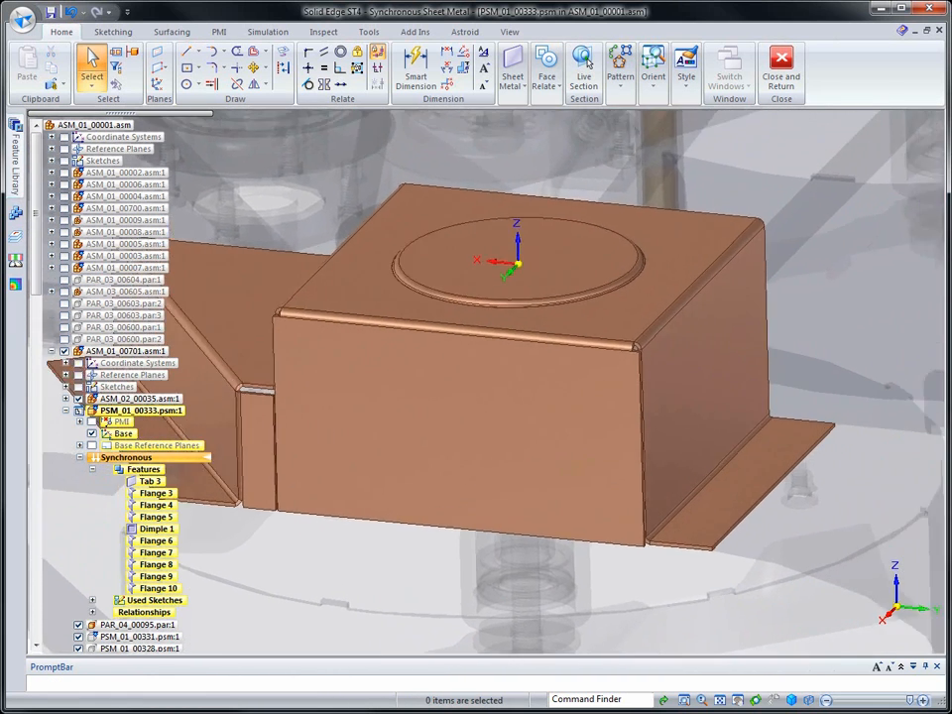
# Dimension the opposite bottom flange from the side wall to its outer edge and set it to 35 mm, moving the outer edge
pyautogui.rightClick(821, 301)
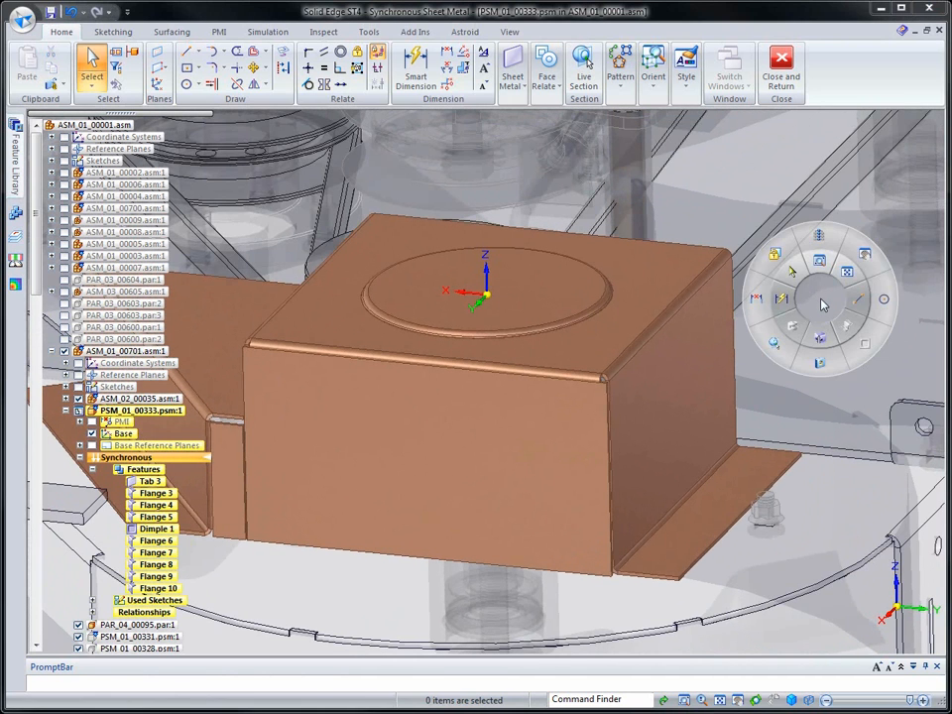
pyautogui.click(786, 302)
pyautogui.click(762, 452)
pyautogui.click(786, 385)
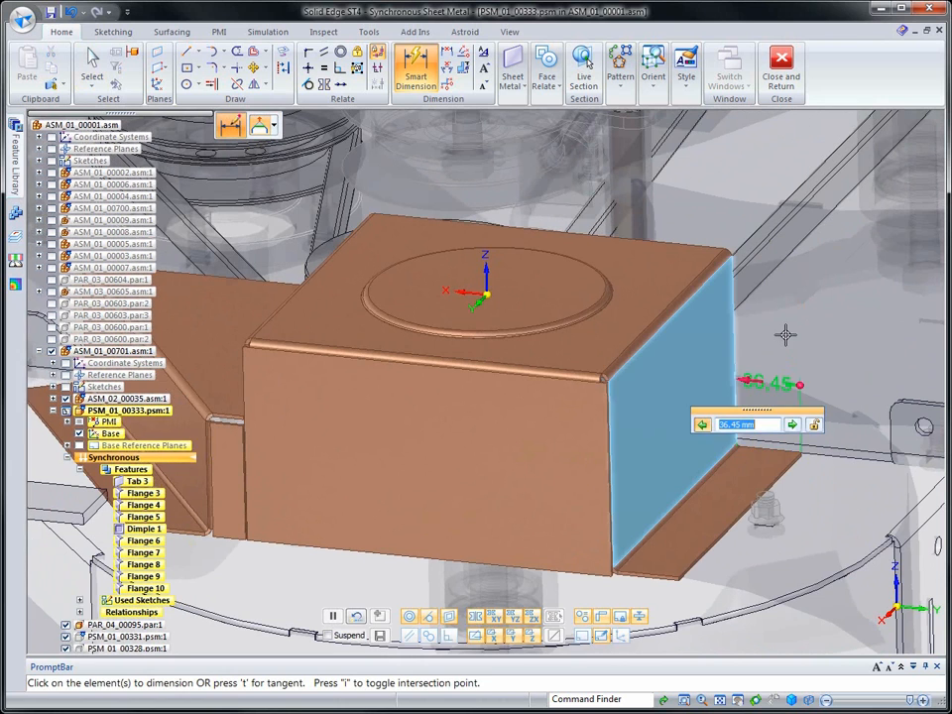
pyautogui.click(792, 425)
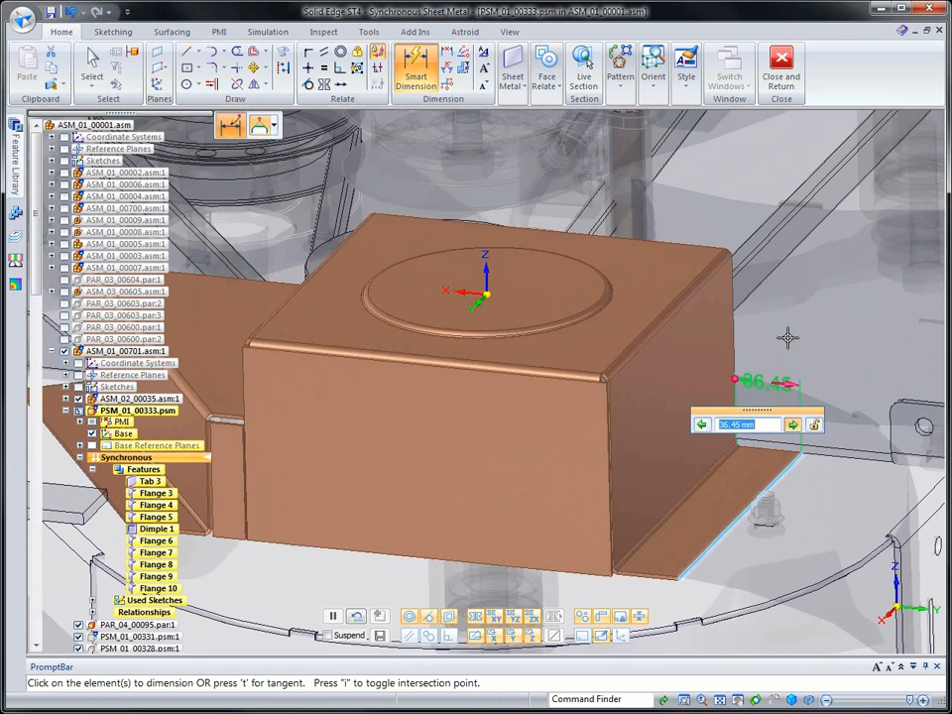
pyautogui.press('Return')
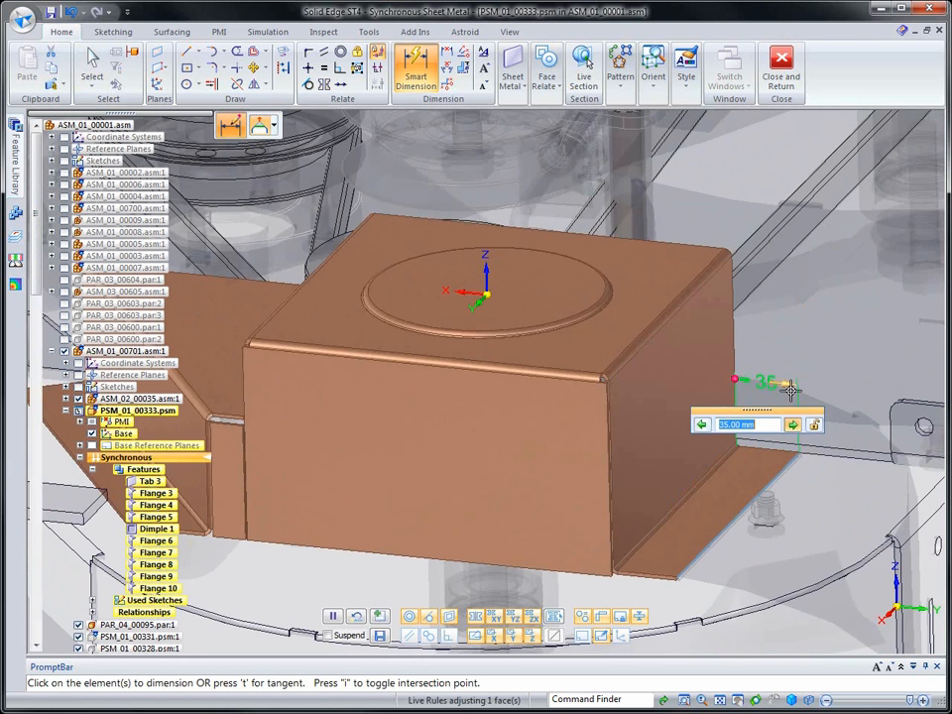
pyautogui.click(827, 363)
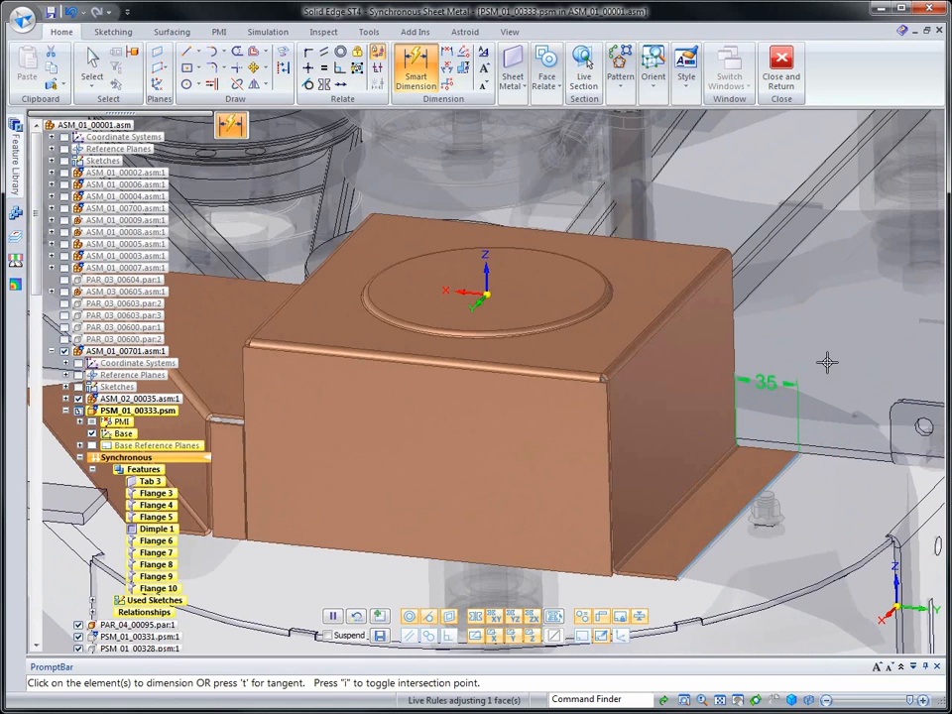
pyautogui.press('Escape')
# Rotate the side wall outward about its top bend until its bottom flange covers the mounting bolt
pyautogui.click(673, 410)
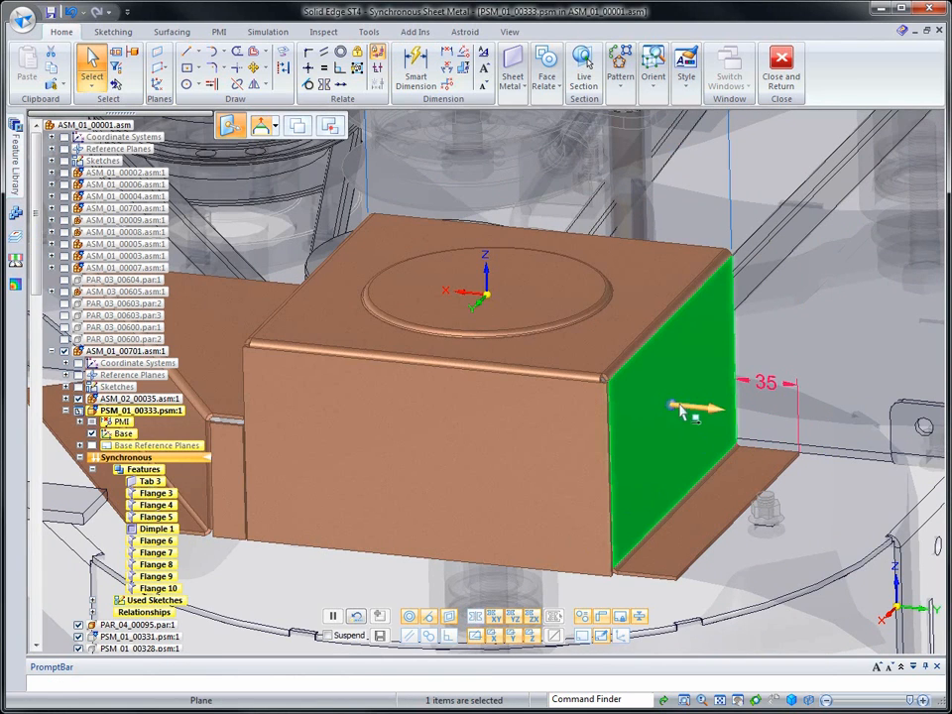
pyautogui.moveTo(676, 395); pyautogui.dragTo(675, 306)
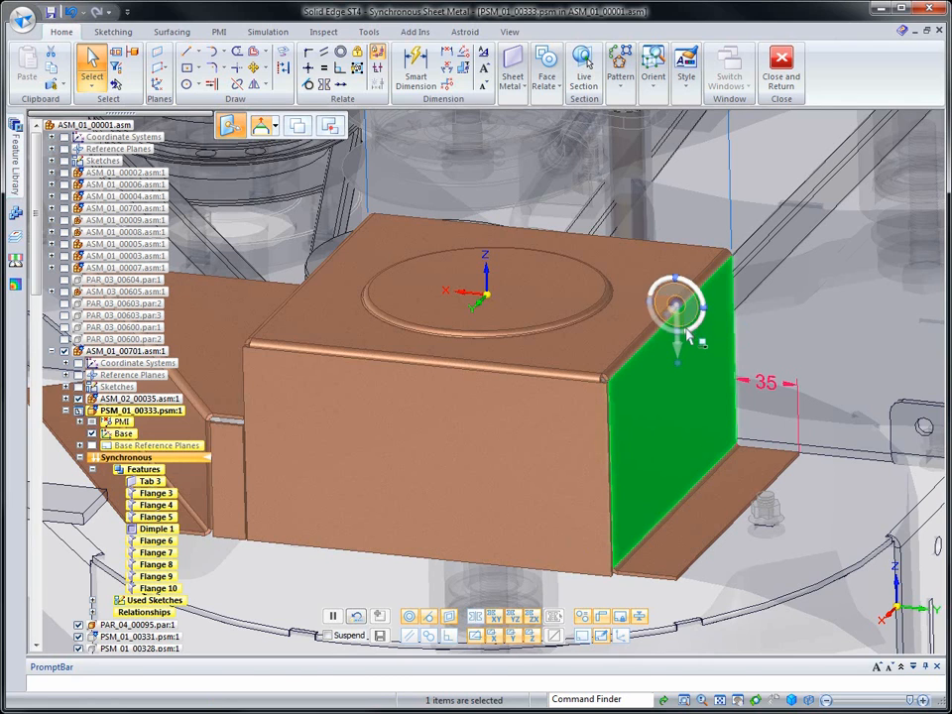
pyautogui.click(686, 333)
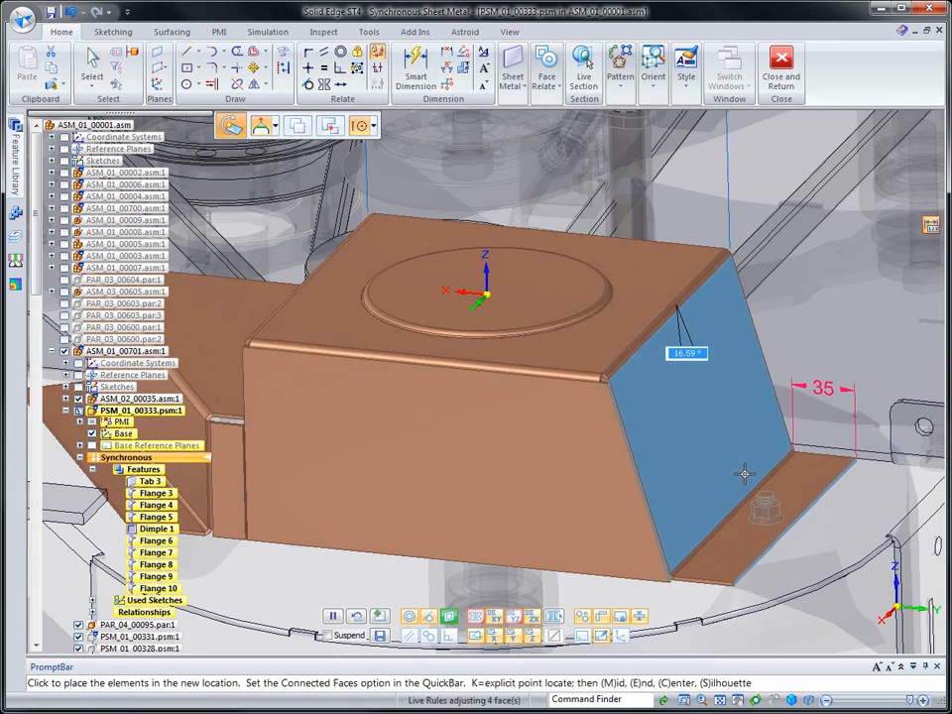
pyautogui.press('Return')
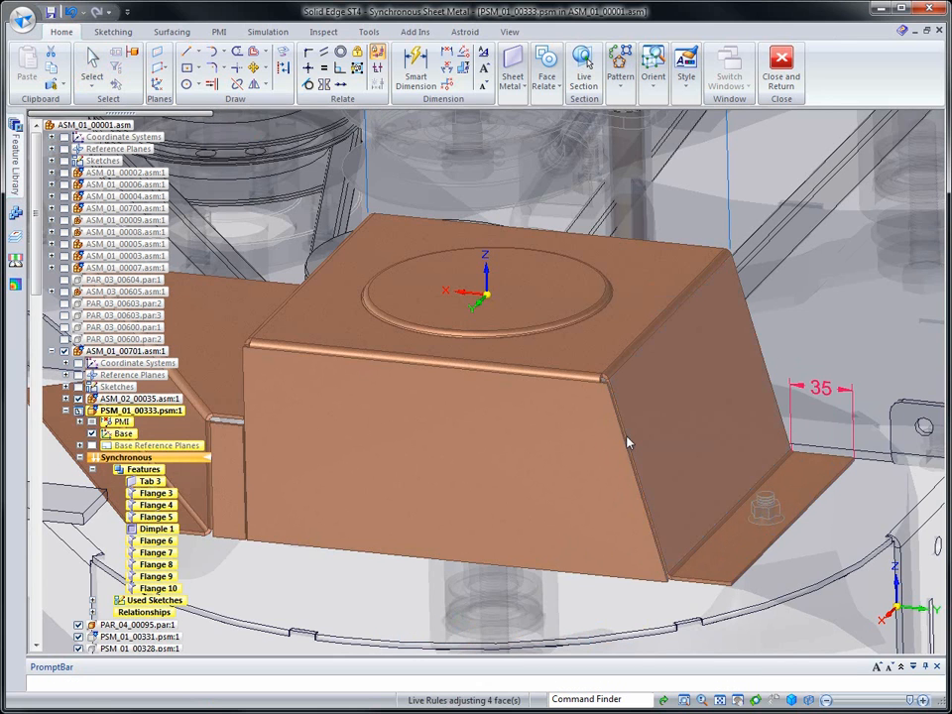
pyautogui.press('Escape')
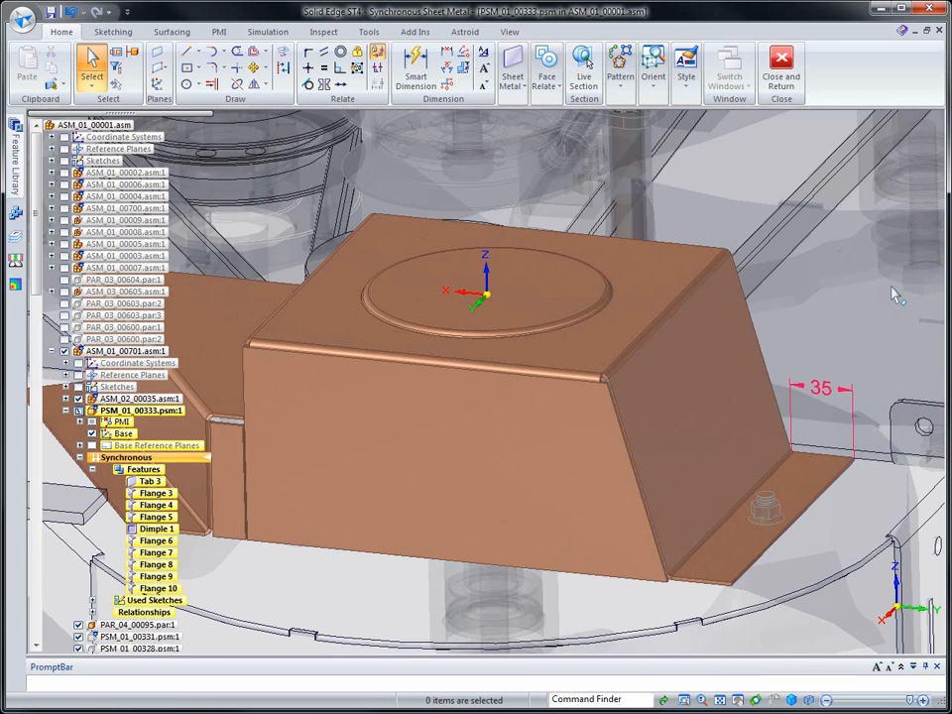
# Project the mounting bolt's circular edge onto the sloped side wall's bottom flange with an outward offset
pyautogui.scroll(5, 893, 295)
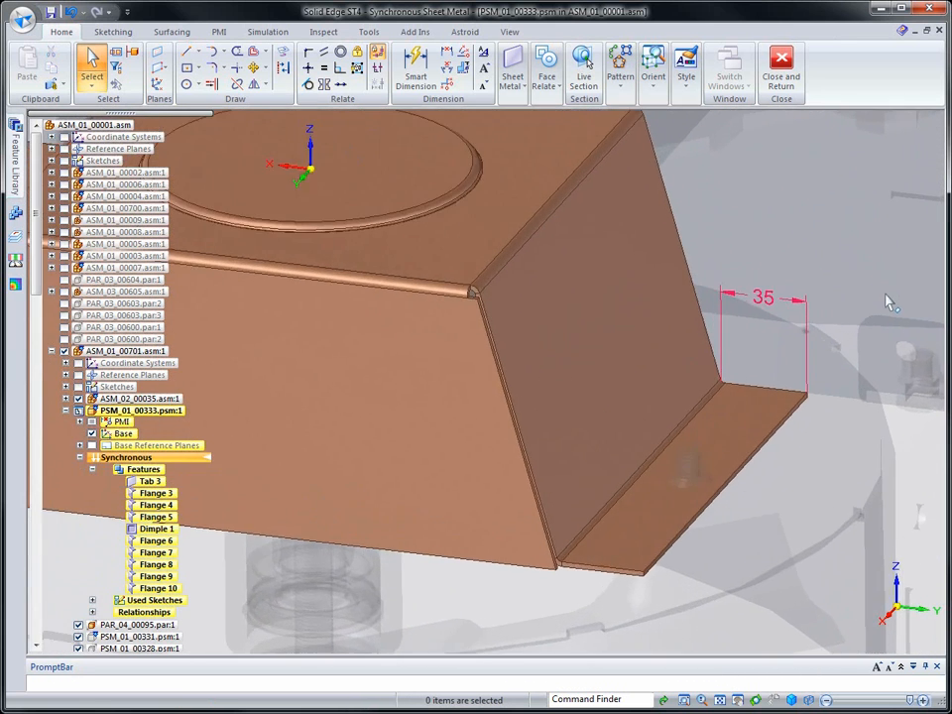
pyautogui.scroll(3, 888, 302)
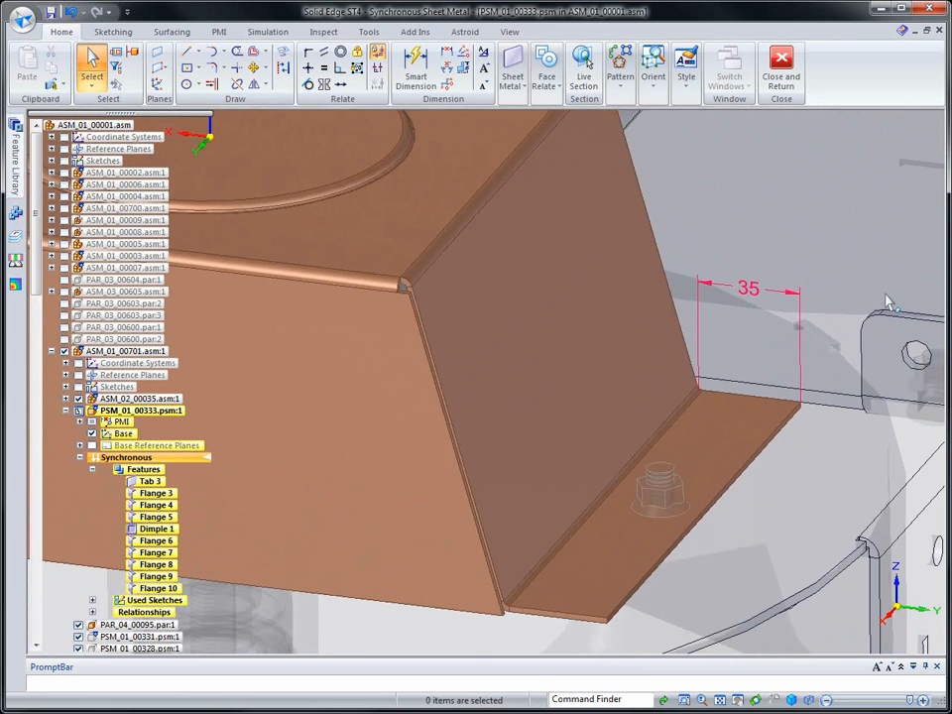
pyautogui.click(377, 51)
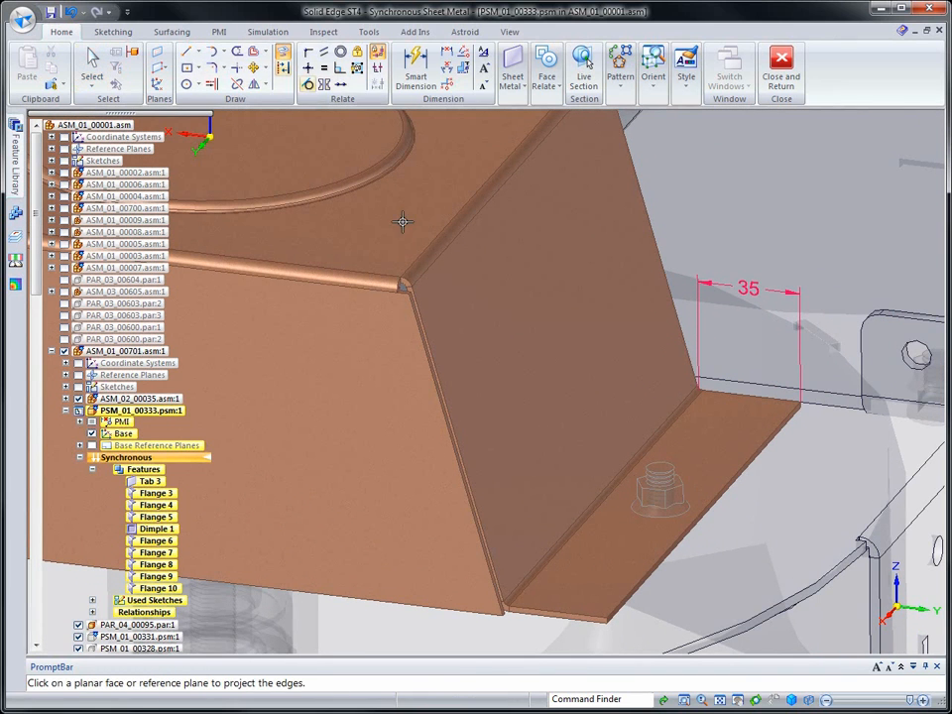
pyautogui.click(700, 421)
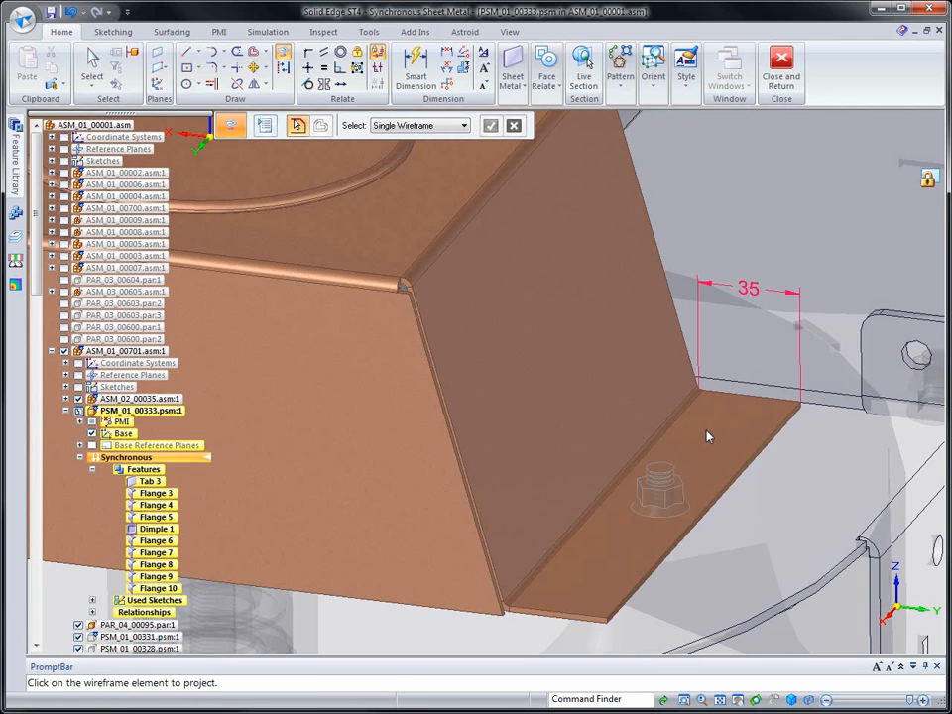
pyautogui.click(264, 124)
pyautogui.click(306, 156)
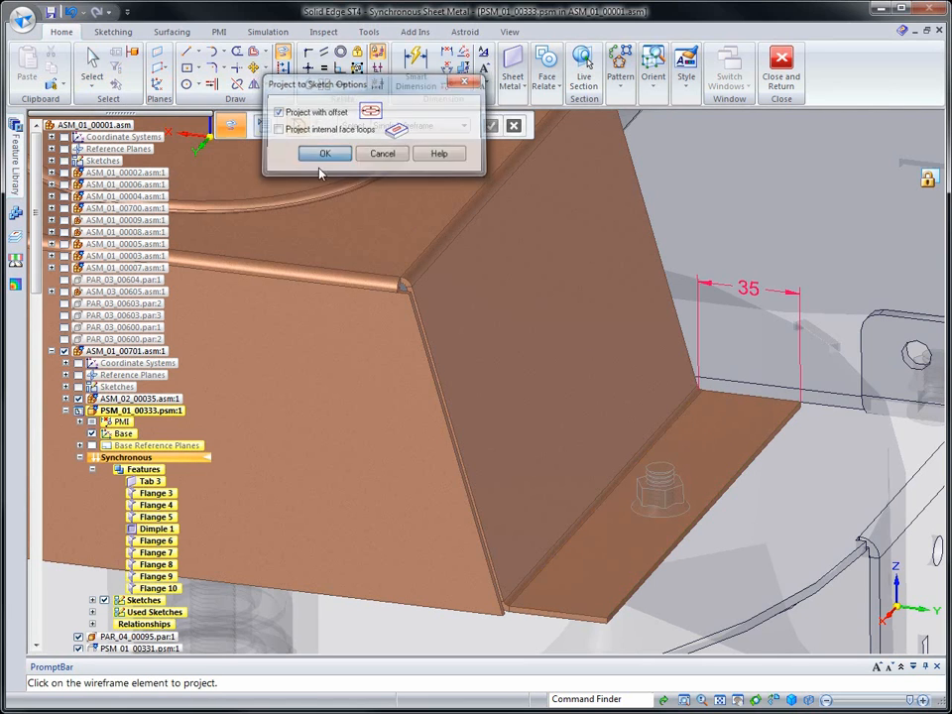
pyautogui.click(669, 458)
pyautogui.click(710, 459)
# Project the second bolt's circular edge onto the angled wall's bottom flange with a 0.50 mm outward offset, and hide the surrounding assembly
pyautogui.moveTo(710, 459); pyautogui.dragTo(452, 353, button='middle')
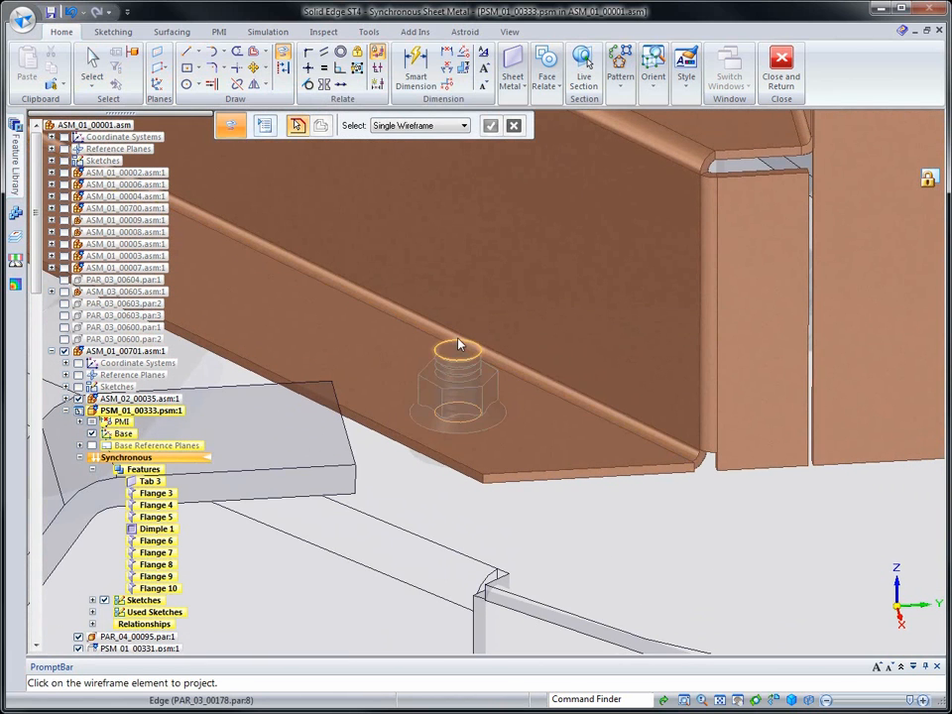
pyautogui.click(458, 345)
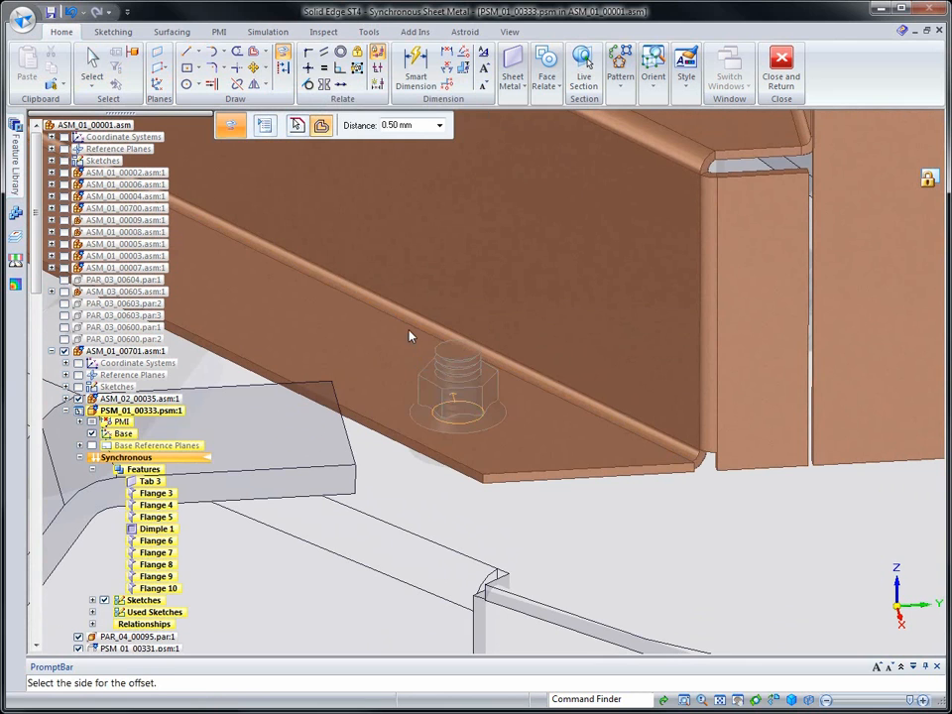
pyautogui.click(412, 336)
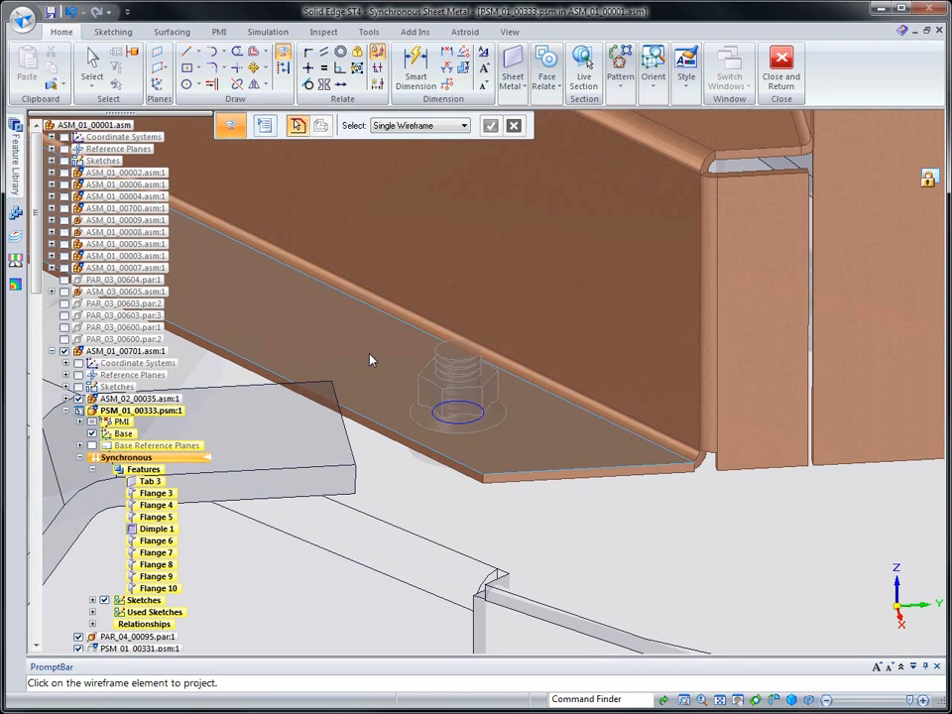
pyautogui.moveTo(370, 360); pyautogui.dragTo(374, 323, button='right')
pyautogui.click(376, 289)
pyautogui.moveTo(317, 256); pyautogui.dragTo(311, 247, button='right')
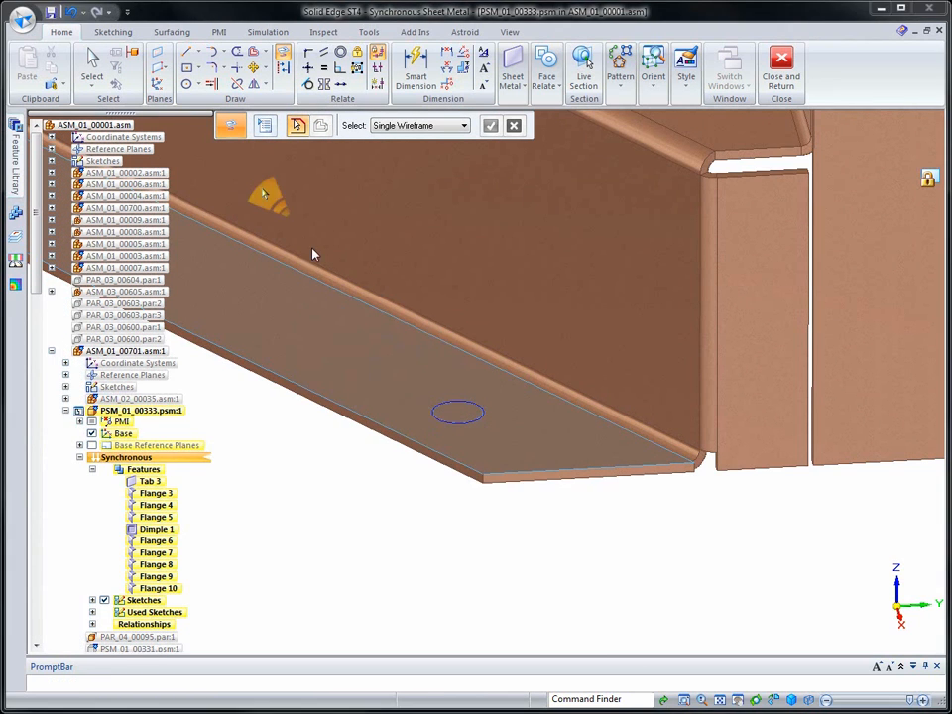
# Cut both projected circle regions through all to make the bolt holes in the two mounting flanges
pyautogui.click(458, 414)
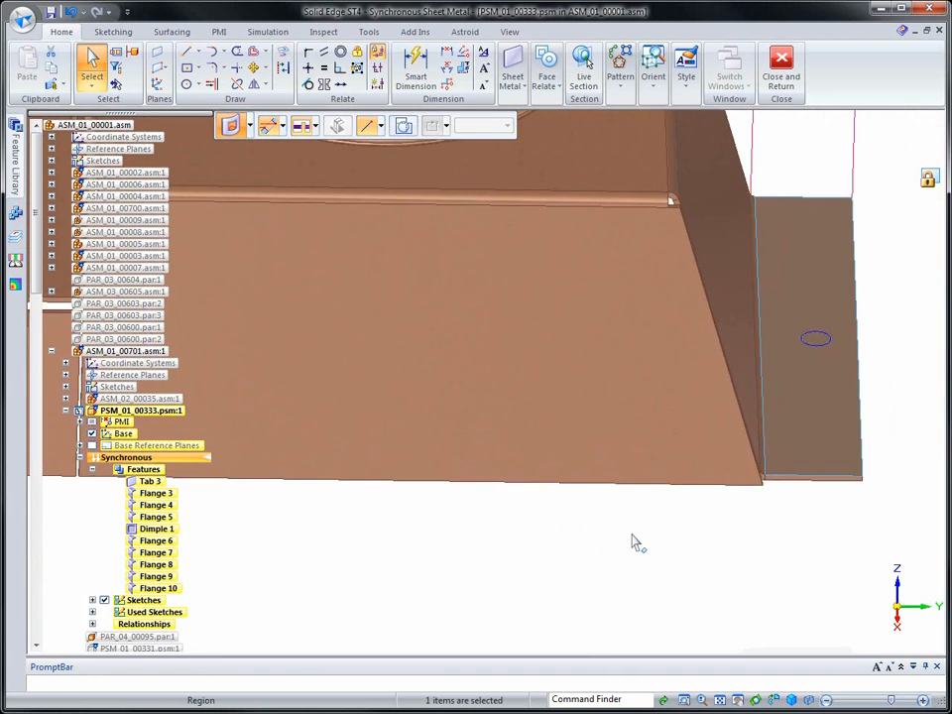
pyautogui.rightClick(818, 345)
pyautogui.click(876, 363)
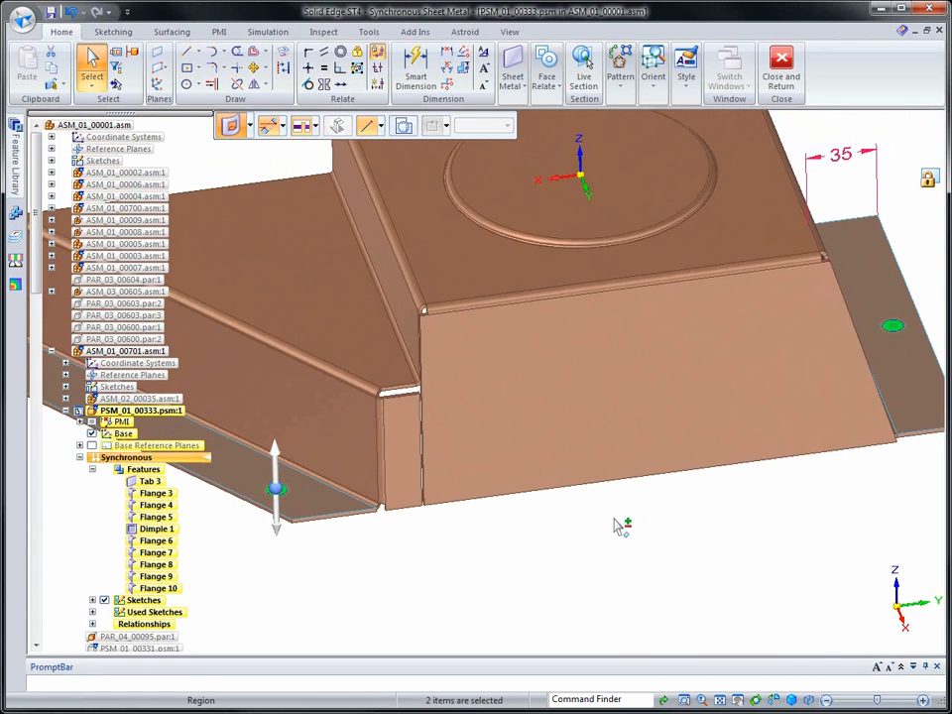
pyautogui.click(315, 129)
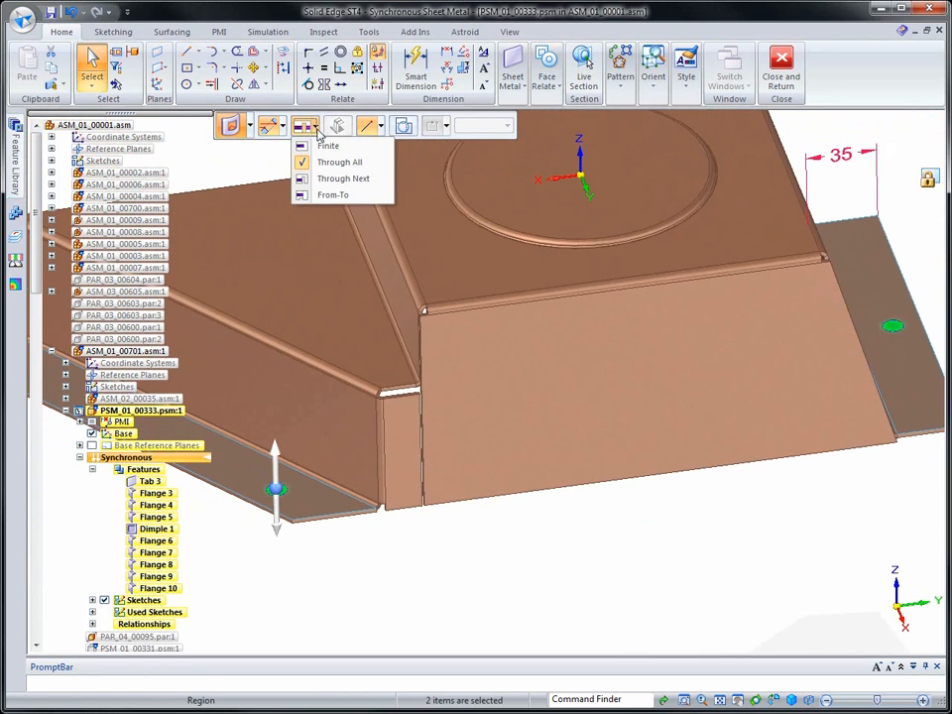
pyautogui.click(330, 164)
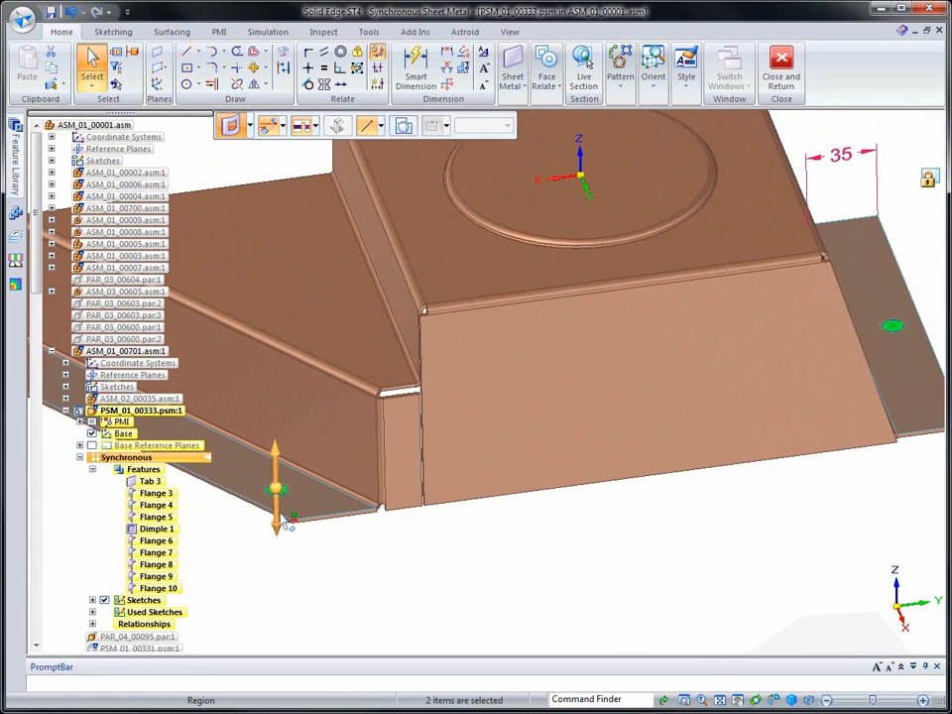
pyautogui.click(276, 490)
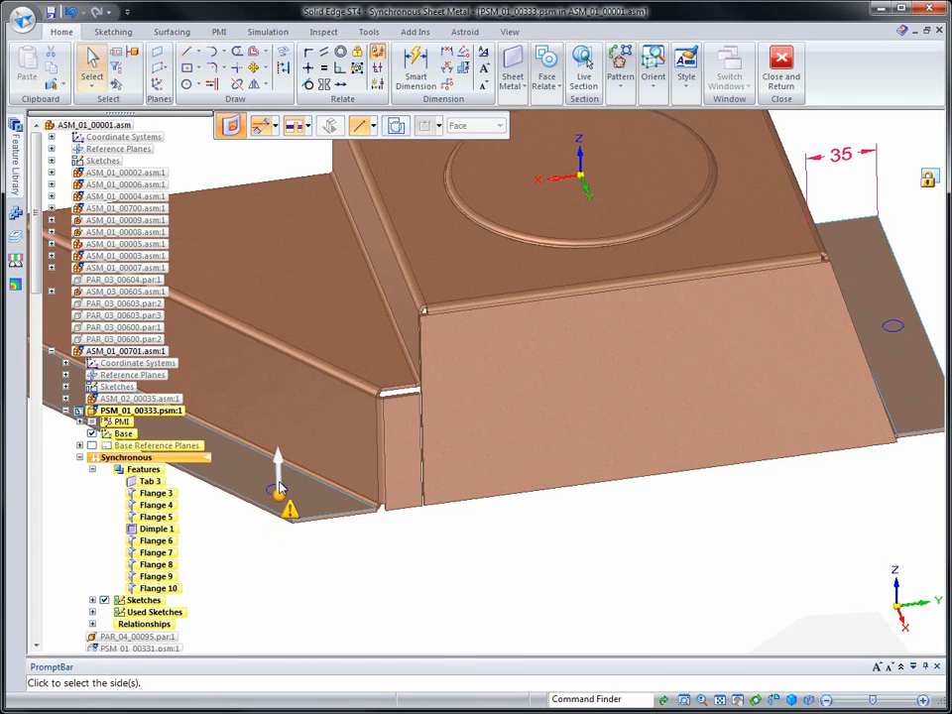
pyautogui.click(279, 498)
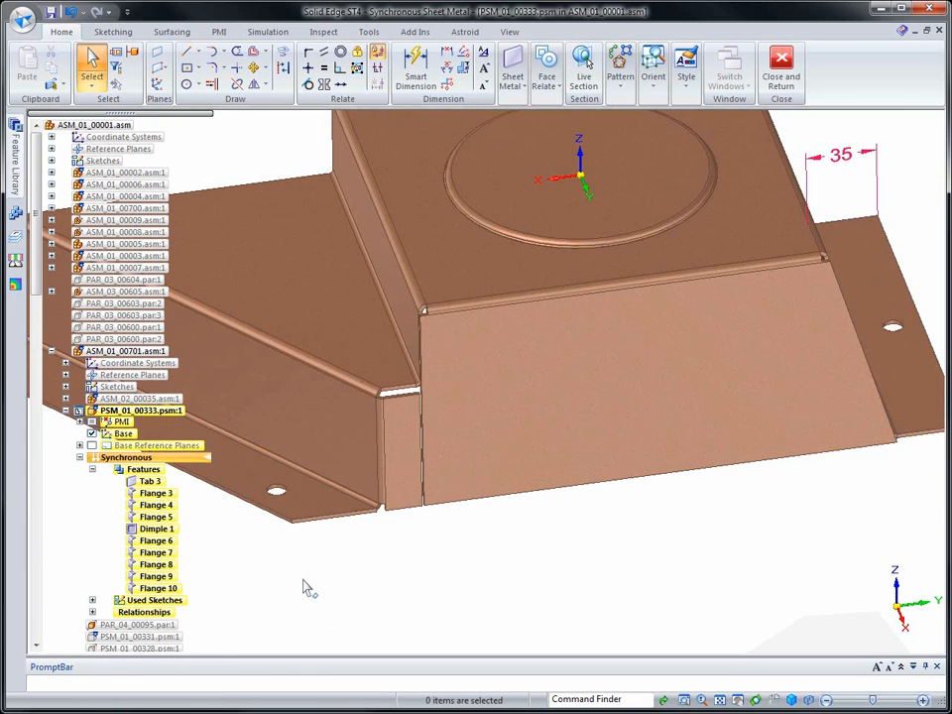
# Dimension the vertical step edge between the cover's raised top face and the lower stepped shelf
pyautogui.scroll(-3, 314, 596)
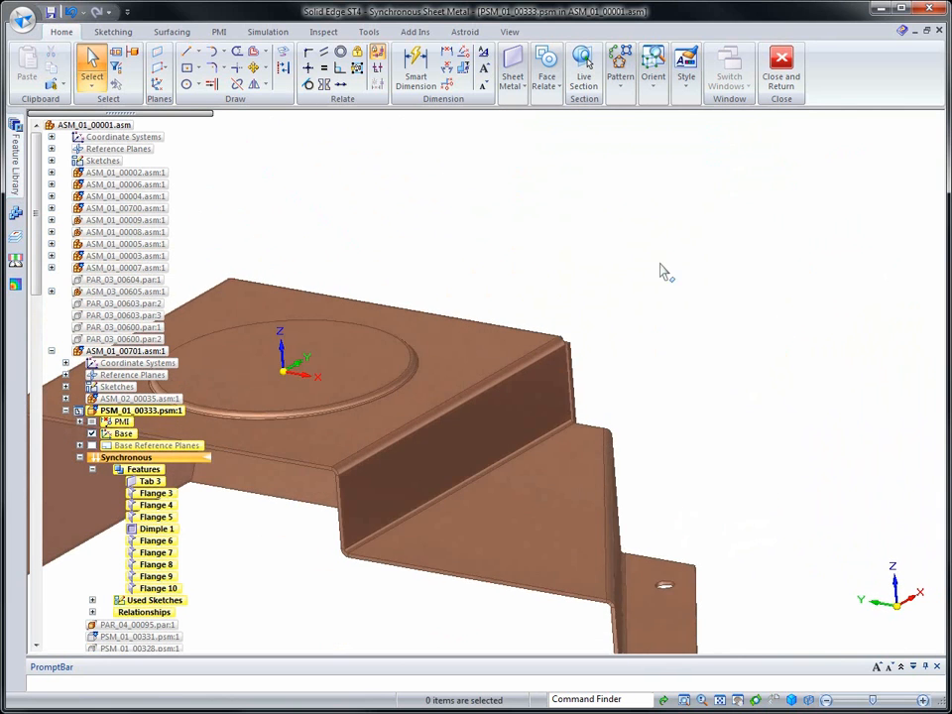
pyautogui.click(415, 74)
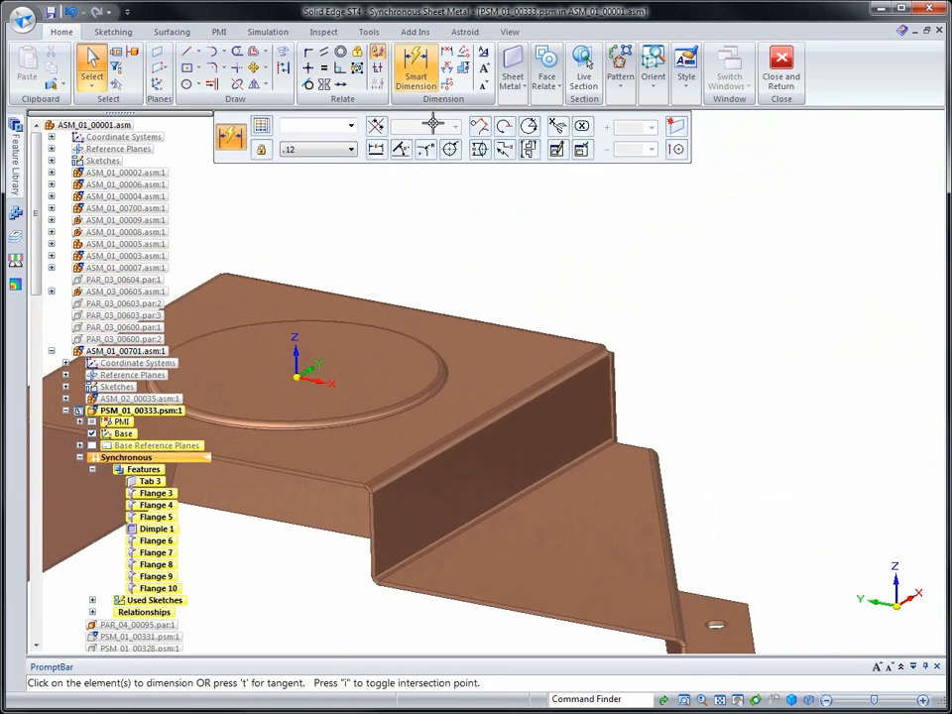
pyautogui.click(610, 379)
pyautogui.click(714, 383)
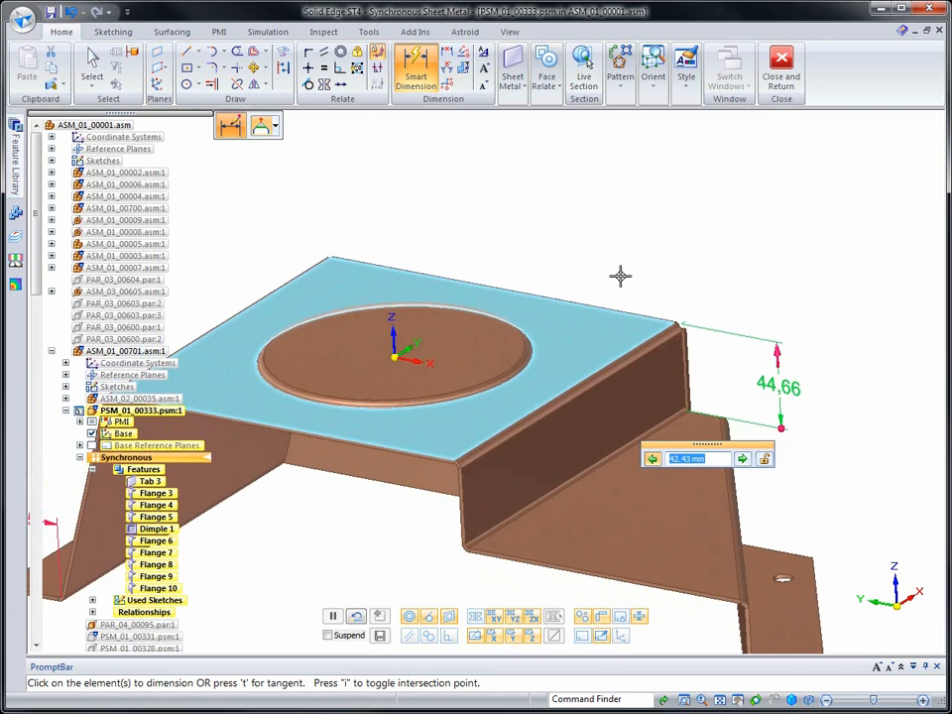
# Lower the cover's top face towards the pulleys until the step dimension is 40.19 mm
pyautogui.scroll(-1, 620, 276)
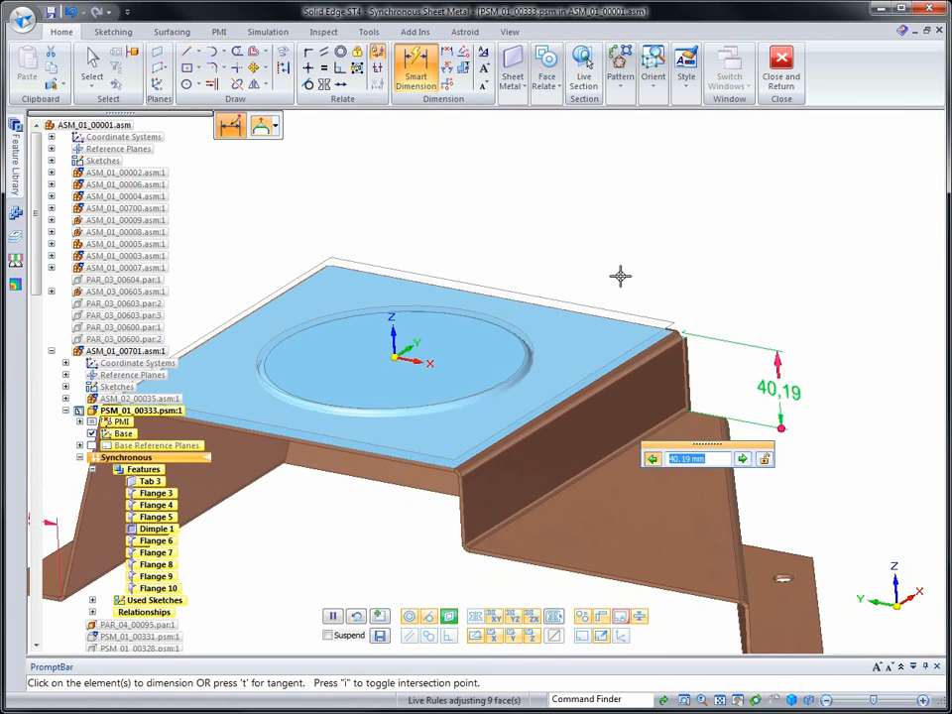
pyautogui.scroll(-3, 623, 258)
pyautogui.moveTo(617, 252); pyautogui.dragTo(616, 194, button='right')
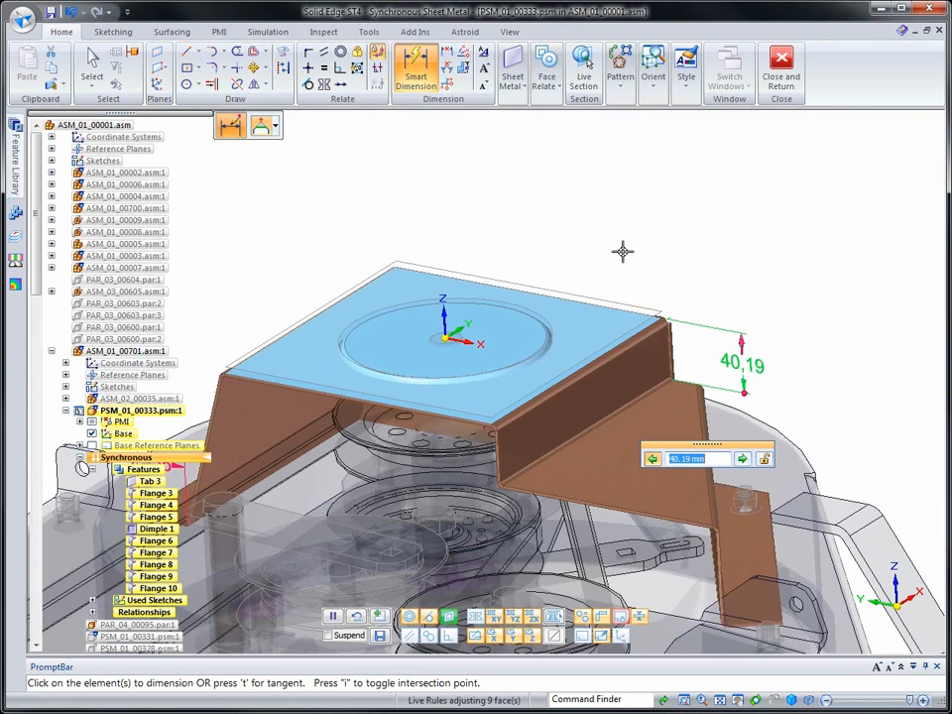
pyautogui.scroll(-1, 622, 252)
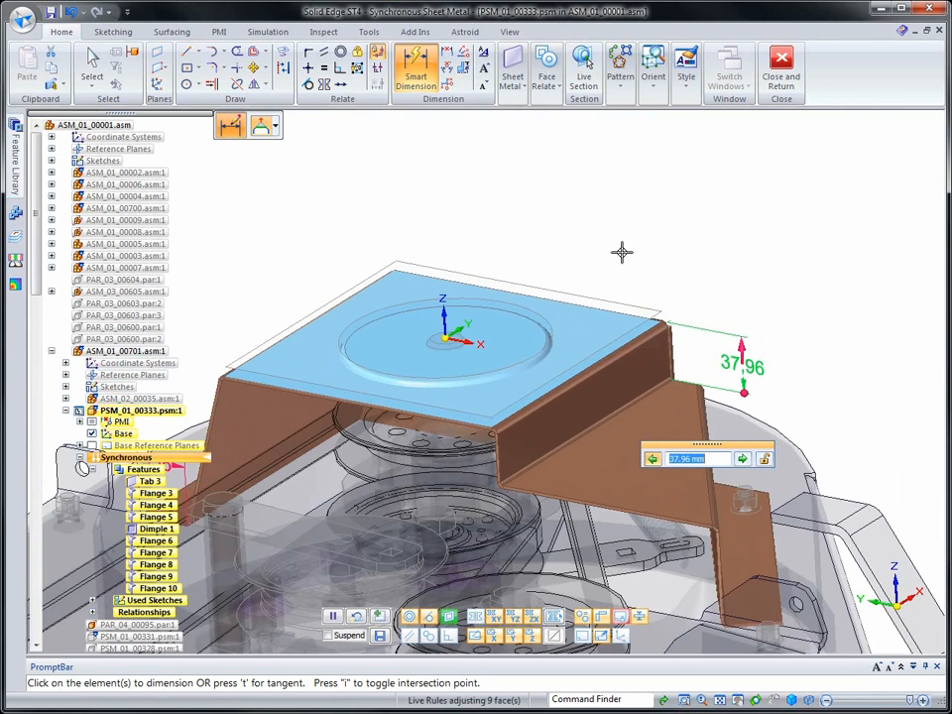
pyautogui.scroll(1, 622, 252)
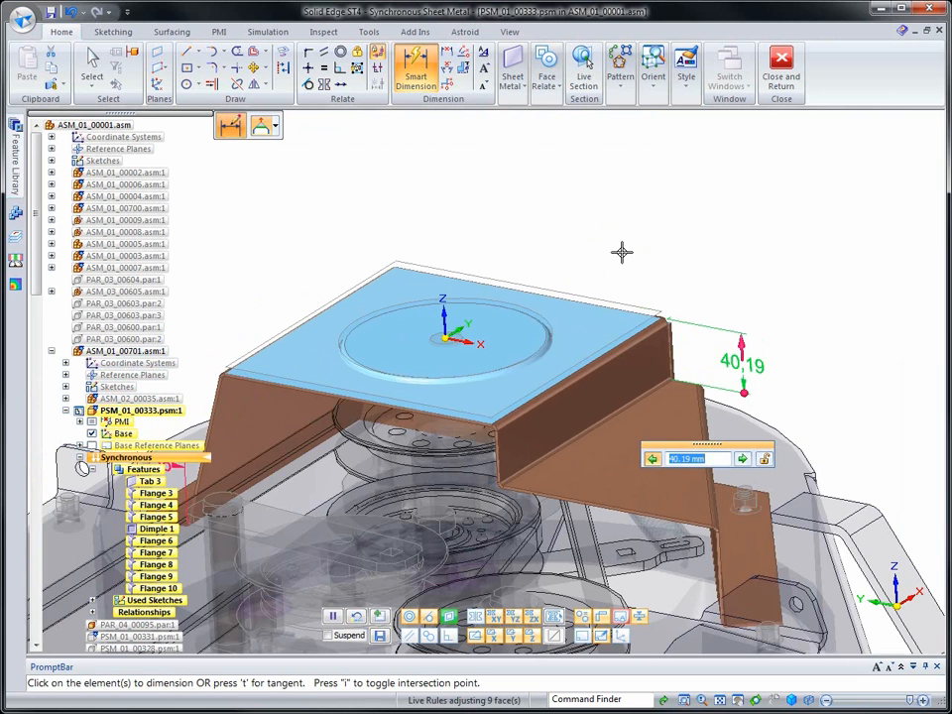
# Reverse the dimension's edit direction and set the step height to 43 mm by moving the lower shelf
pyautogui.click(742, 459)
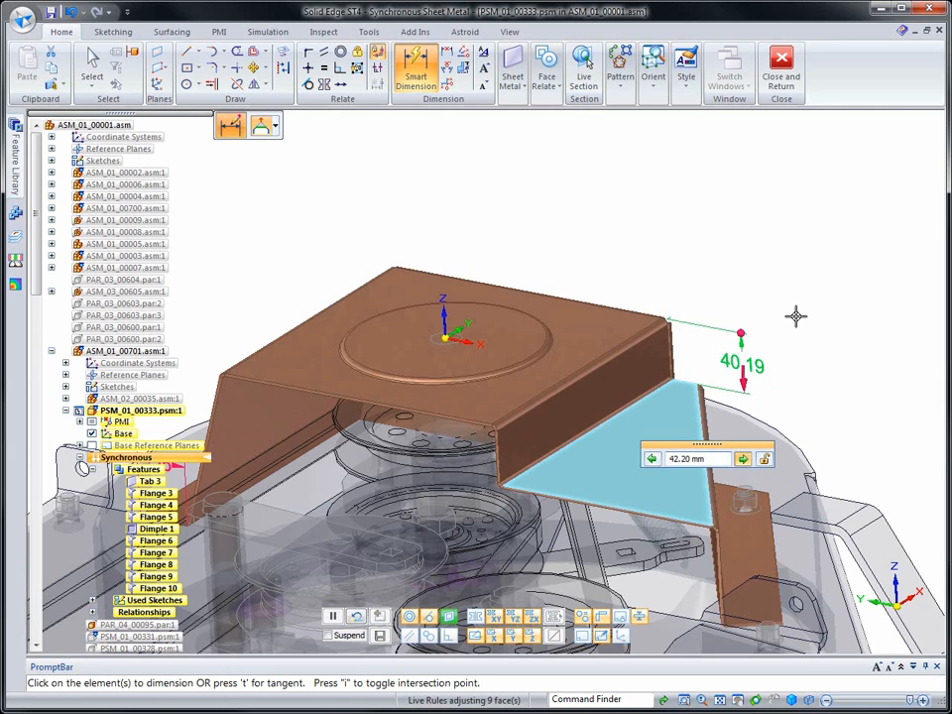
pyautogui.press('Return')
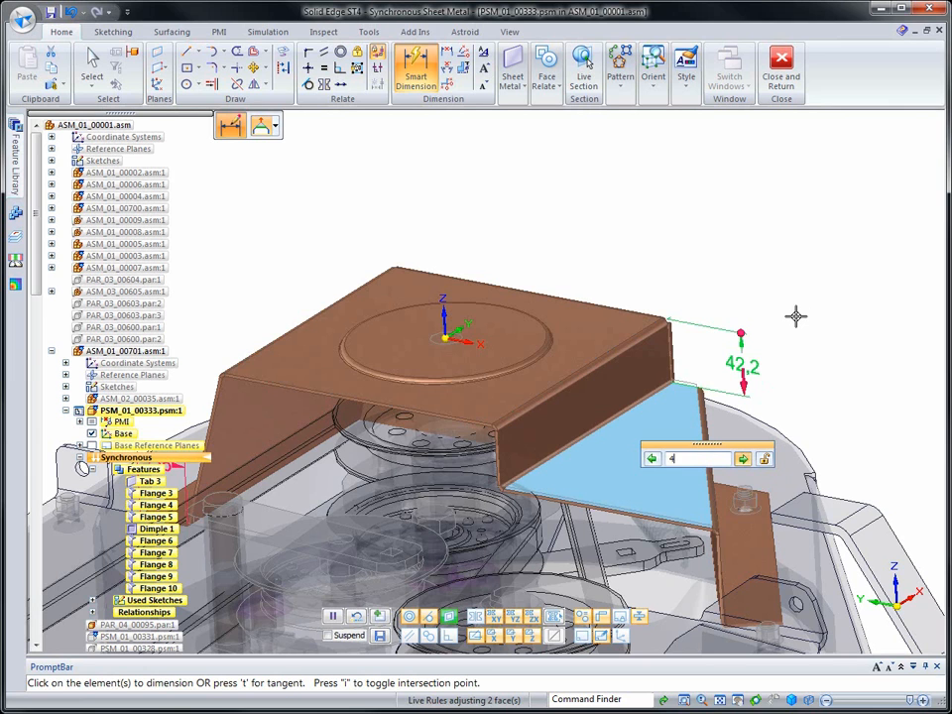
pyautogui.press('Return')
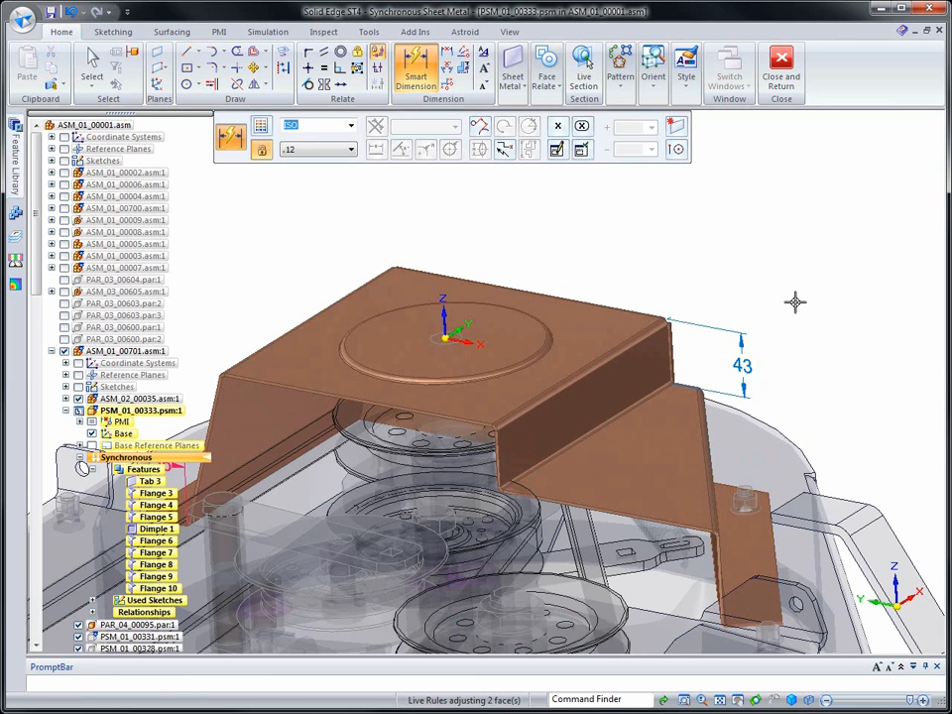
pyautogui.press('Escape')
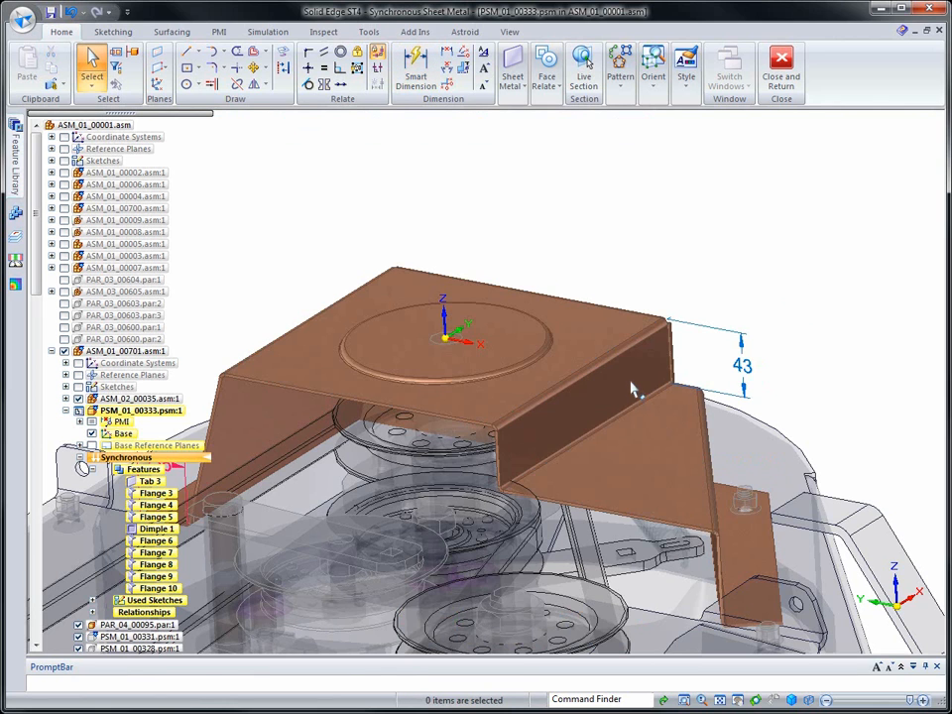
# Rotate the vertical step wall by 25° about a vertical axis at its outer upper corner
pyautogui.click(625, 395)
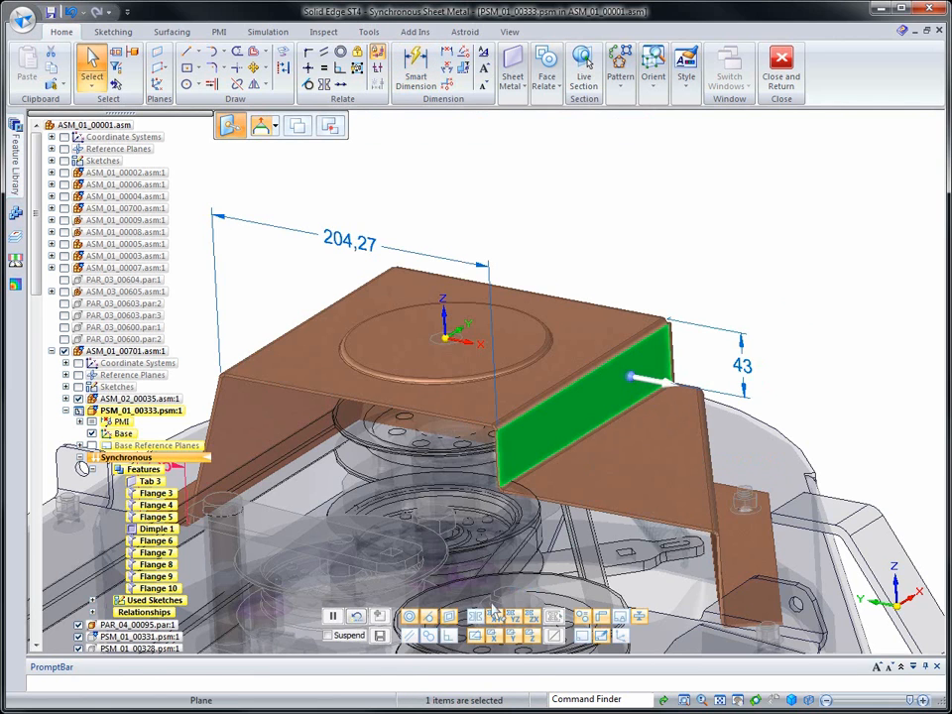
pyautogui.moveTo(632, 378); pyautogui.dragTo(672, 339)
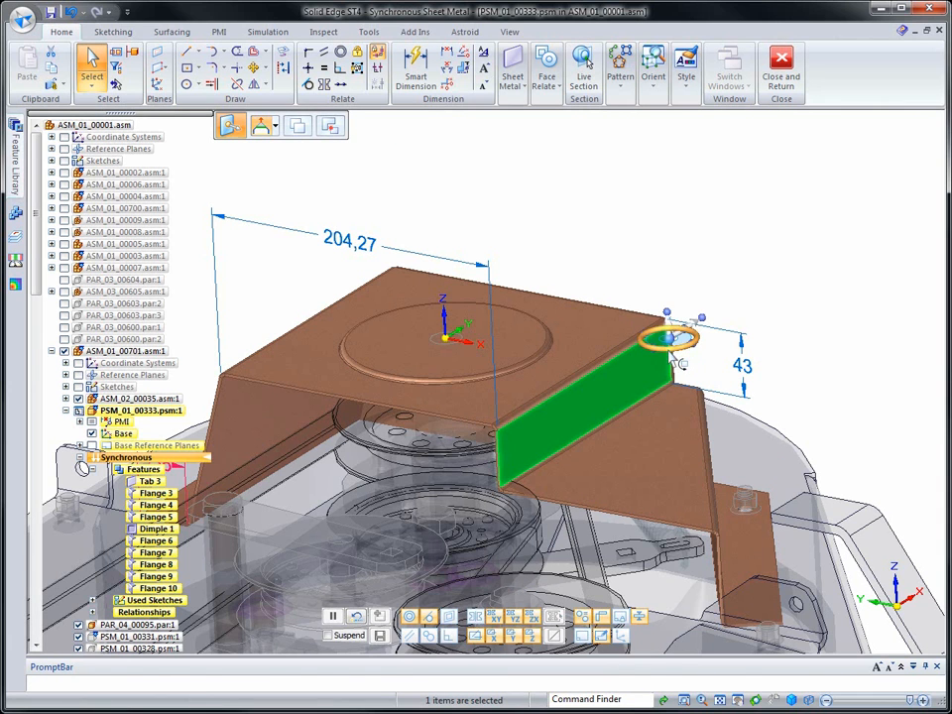
pyautogui.click(675, 355)
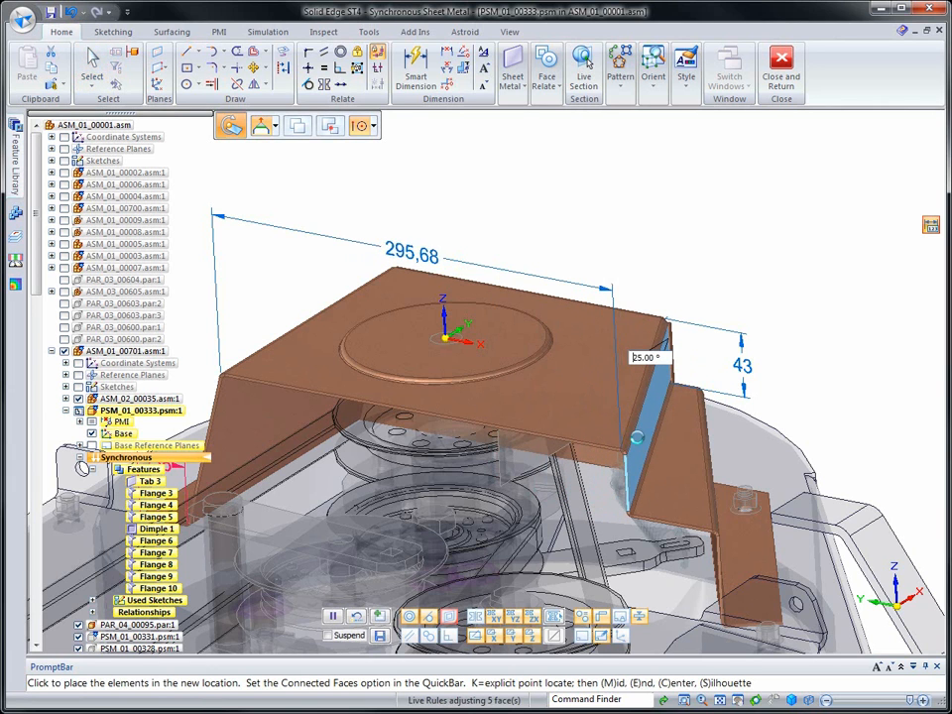
pyautogui.click(707, 225)
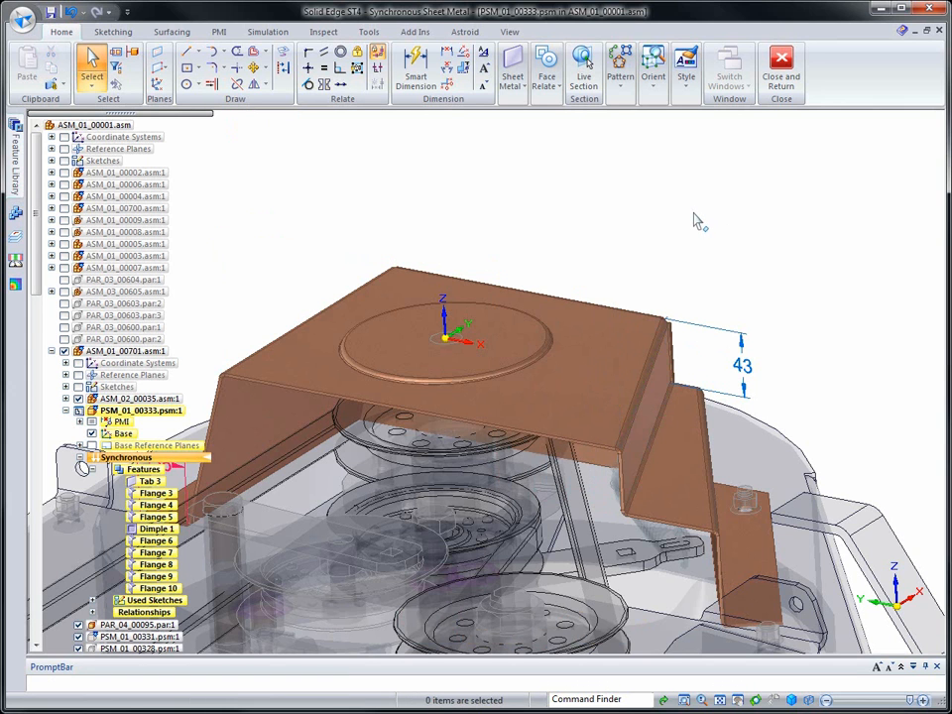
# Rotate the lower shelf's open edge face about its corner at the step wall so the edge slants inward
pyautogui.moveTo(724, 521); pyautogui.dragTo(552, 493, button='middle')
pyautogui.click(576, 472)
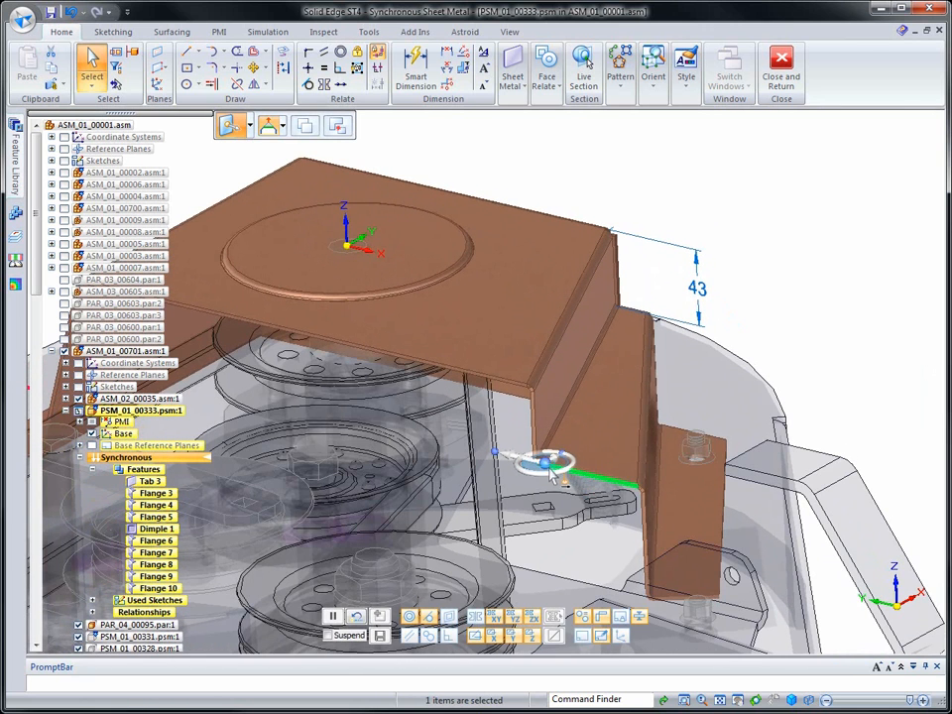
pyautogui.click(557, 468)
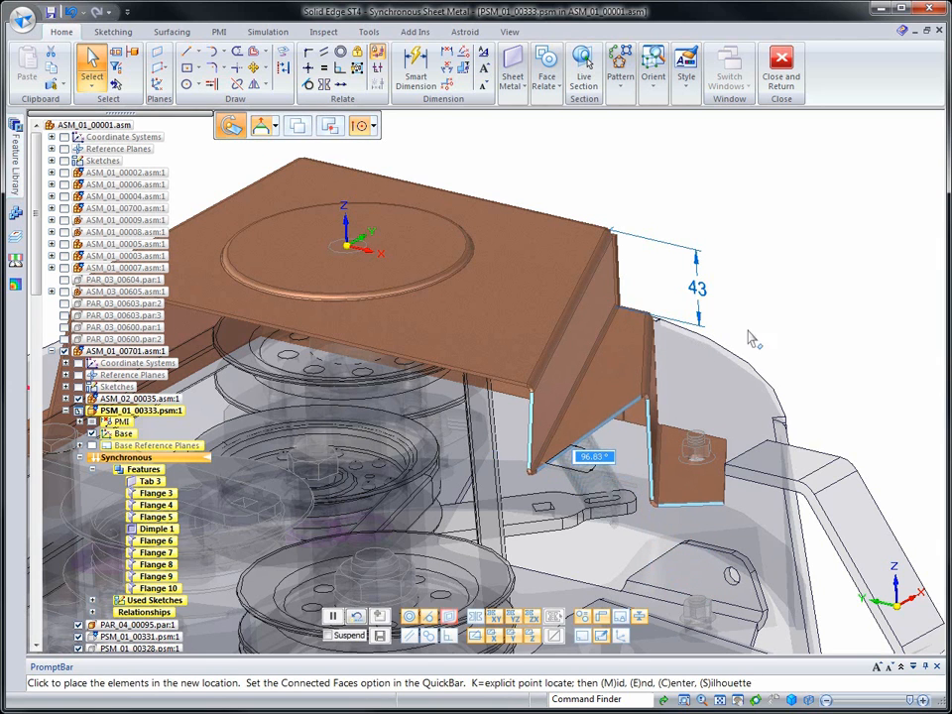
pyautogui.click(727, 359)
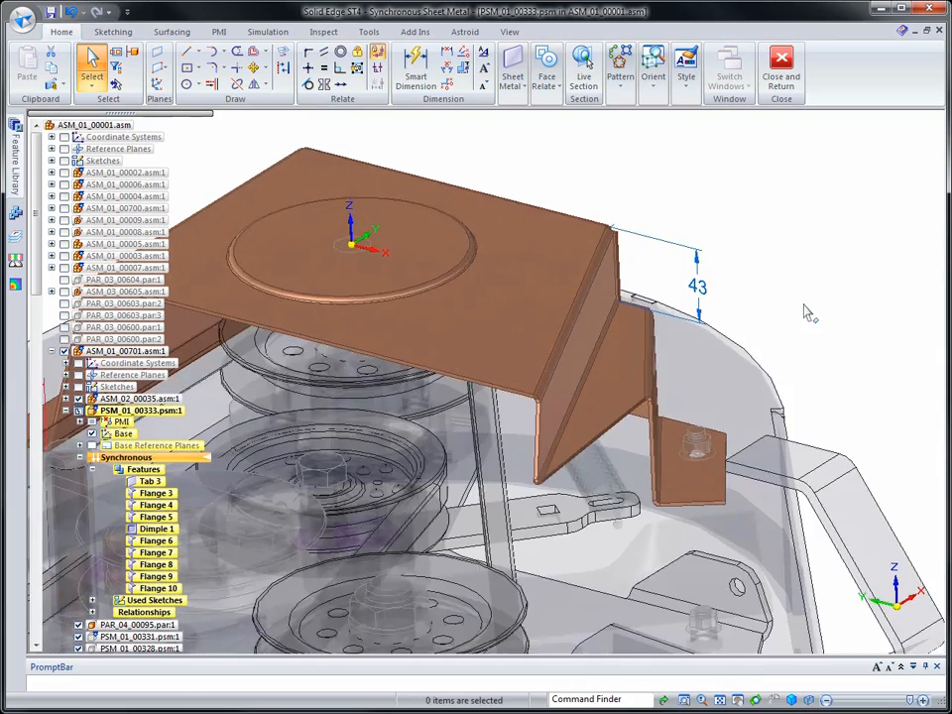
# Sketch a closed four-line profile on the lower shelf's plane enclosing the cover's open front corner, with its first line about 347 mm long at 90°
pyautogui.click(805, 305)
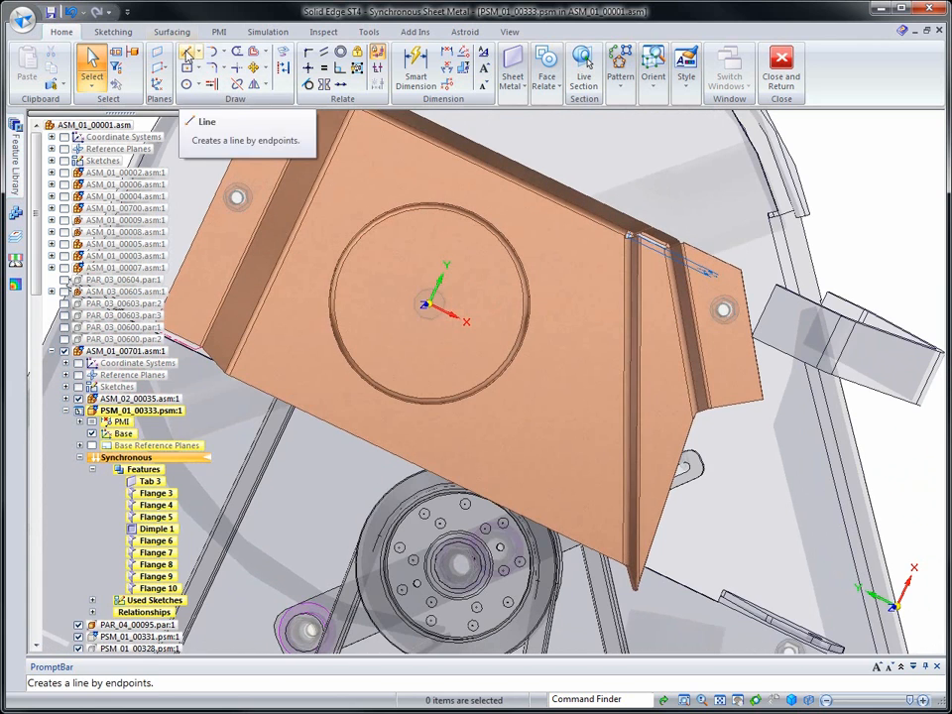
pyautogui.click(186, 51)
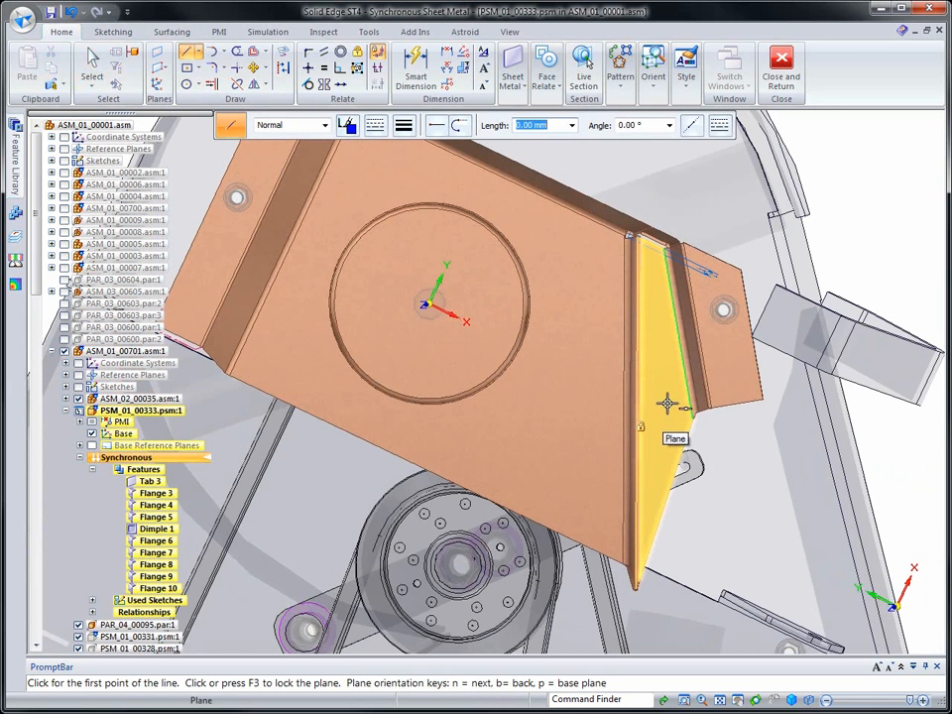
pyautogui.press('F3')
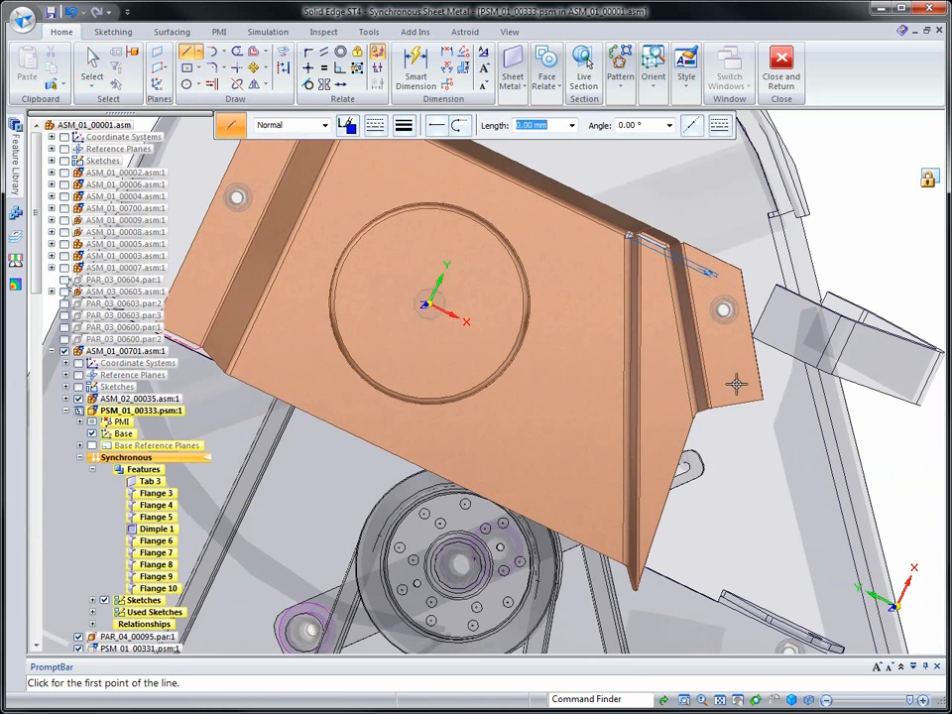
pyautogui.click(779, 367)
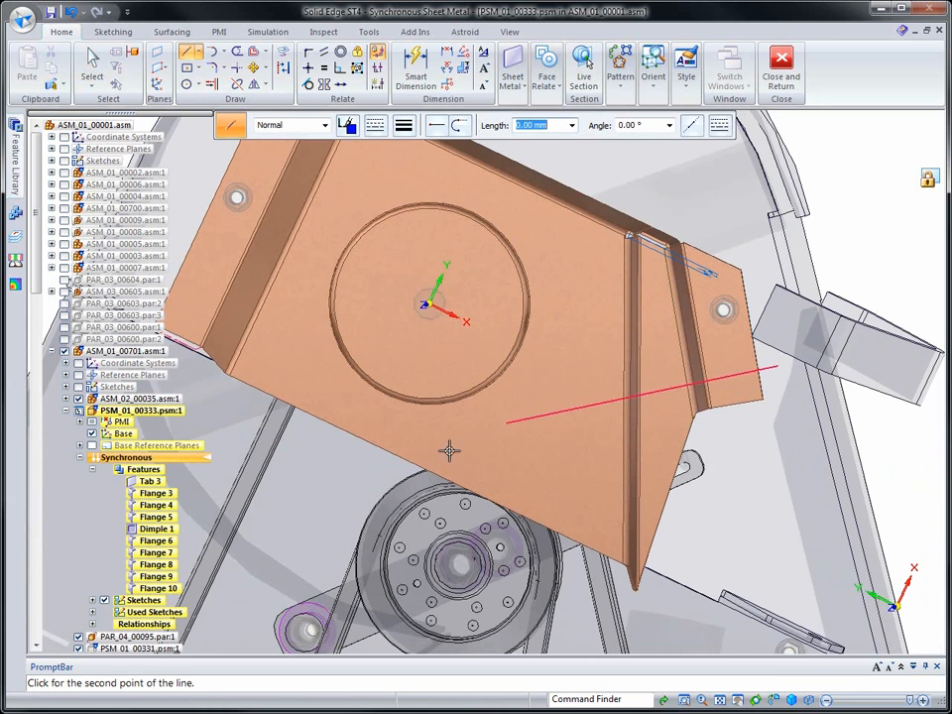
pyautogui.click(263, 452)
pyautogui.click(630, 631)
pyautogui.click(804, 415)
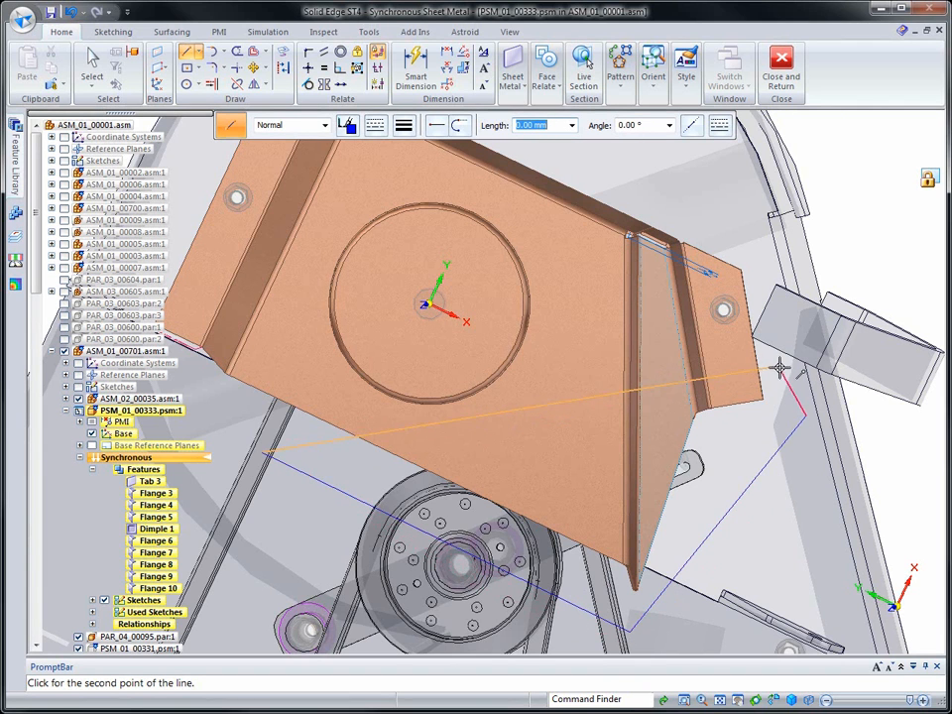
pyautogui.click(780, 368)
pyautogui.press('Escape')
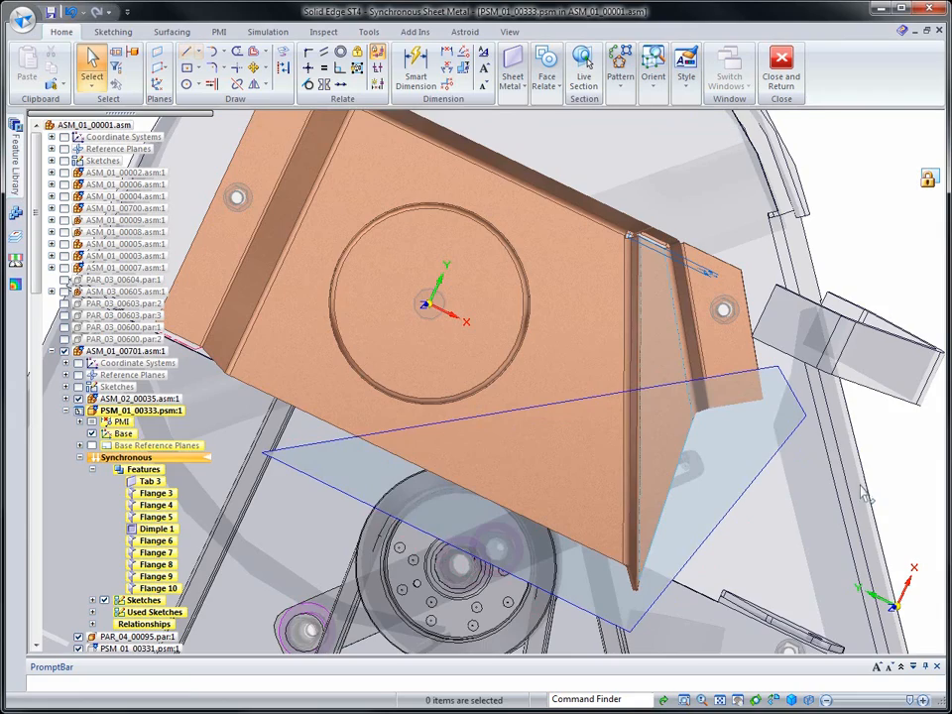
# Cut the cover with the two sketched regions to trim away the material at its open front corner
pyautogui.moveTo(838, 484); pyautogui.dragTo(715, 643, button='middle')
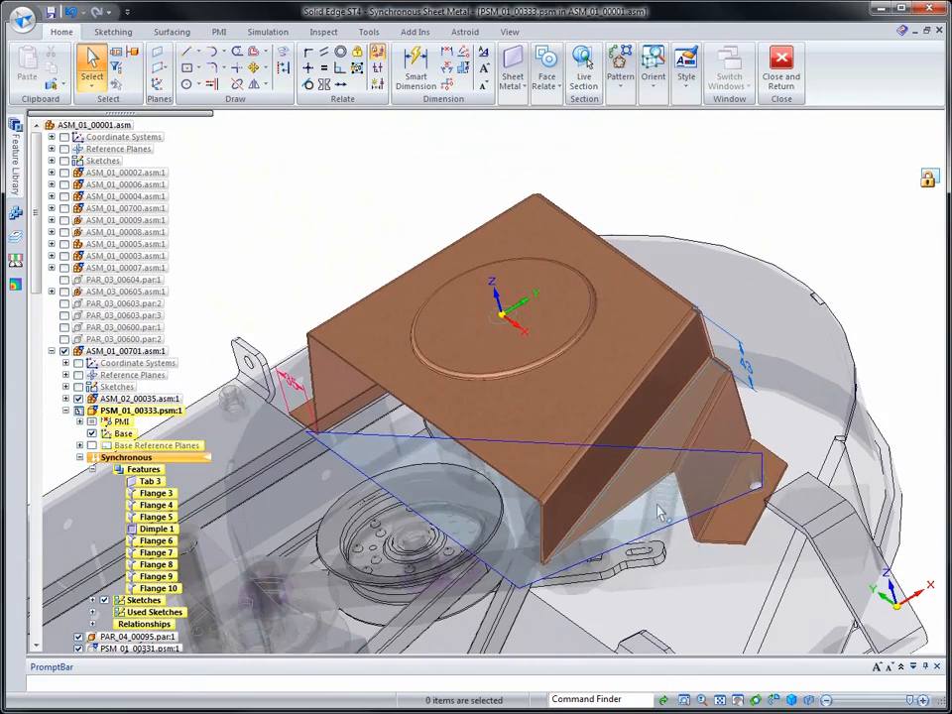
pyautogui.click(657, 508)
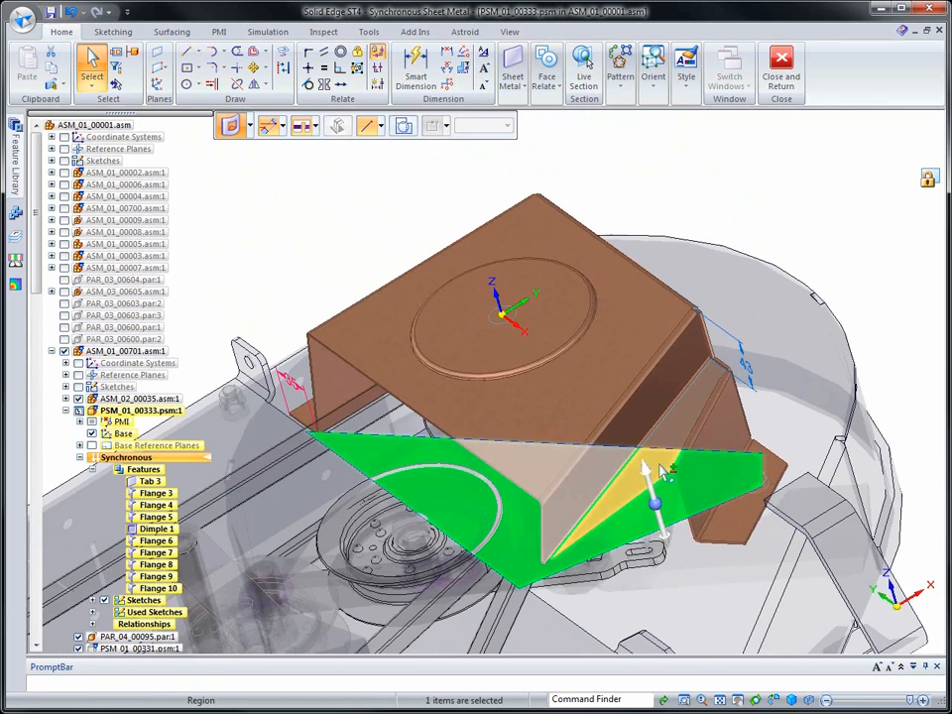
pyautogui.keyDown('ctrl'); pyautogui.click(667, 496); pyautogui.keyUp('ctrl')
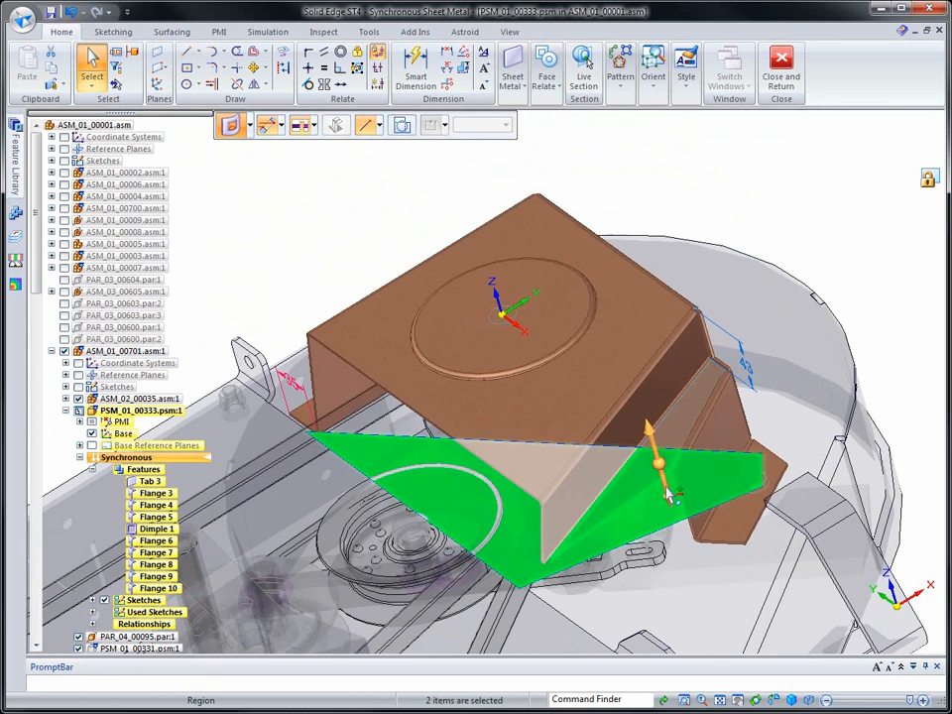
pyautogui.click(666, 489)
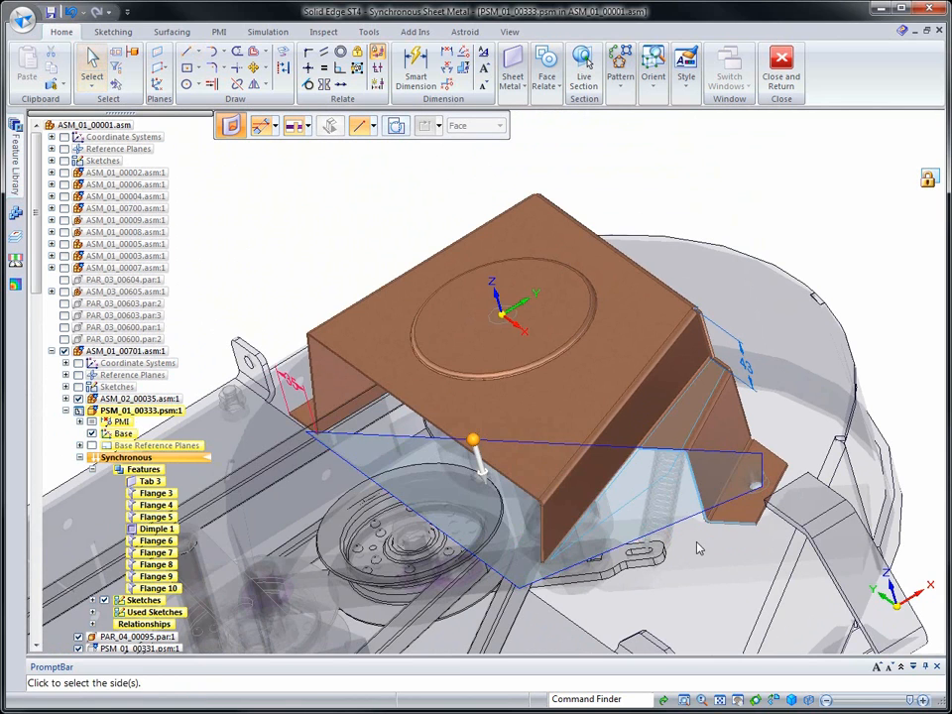
pyautogui.click(475, 448)
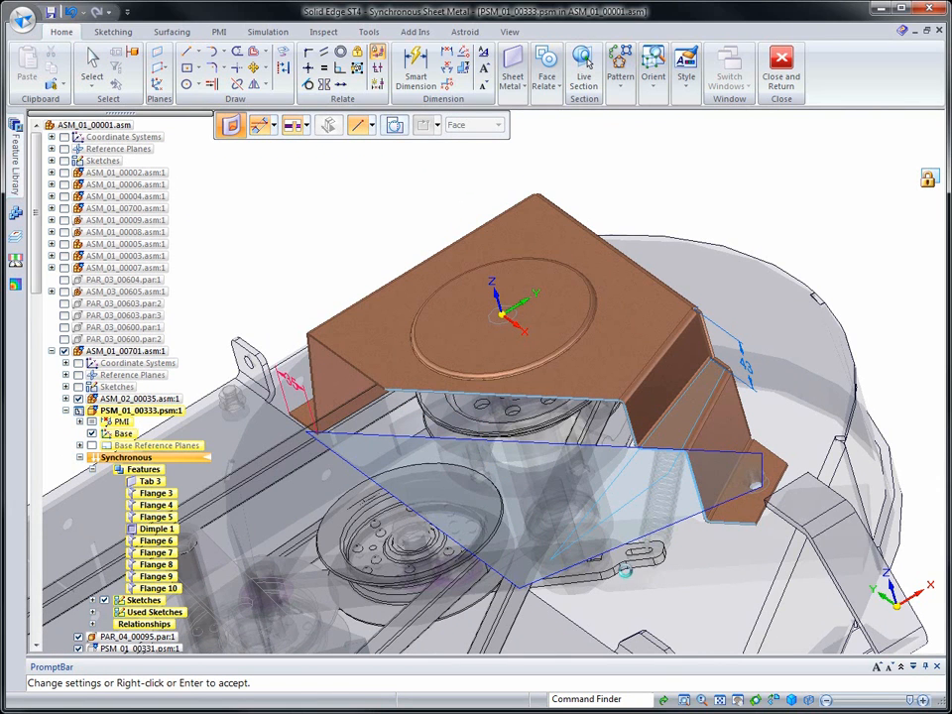
pyautogui.rightClick(650, 568)
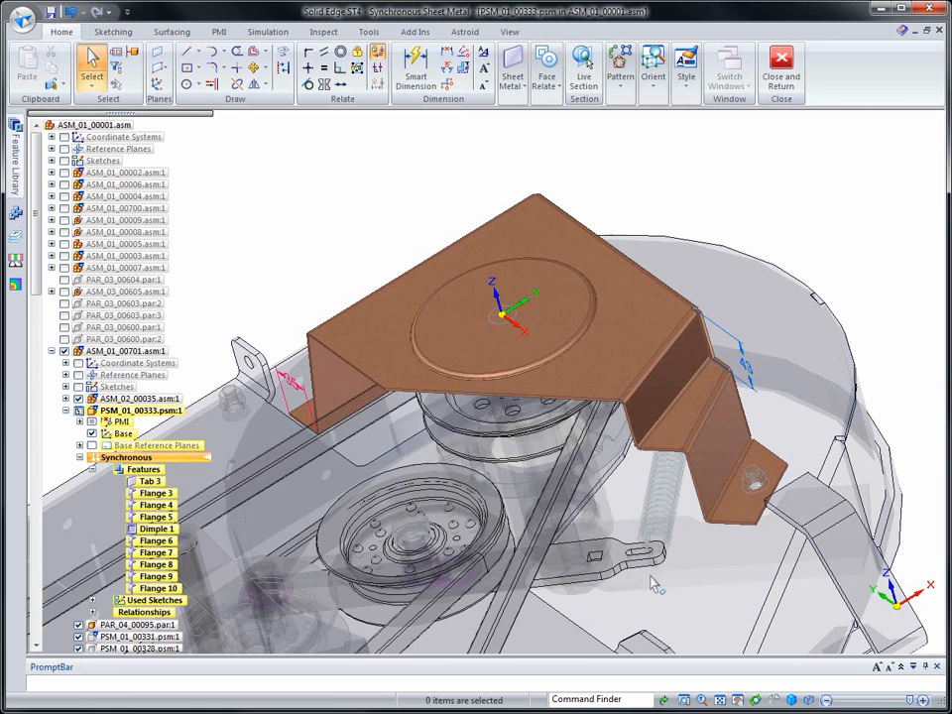
# Open the top dimple's profile for editing and delete its circle
pyautogui.moveTo(668, 566); pyautogui.dragTo(655, 566, button='middle')
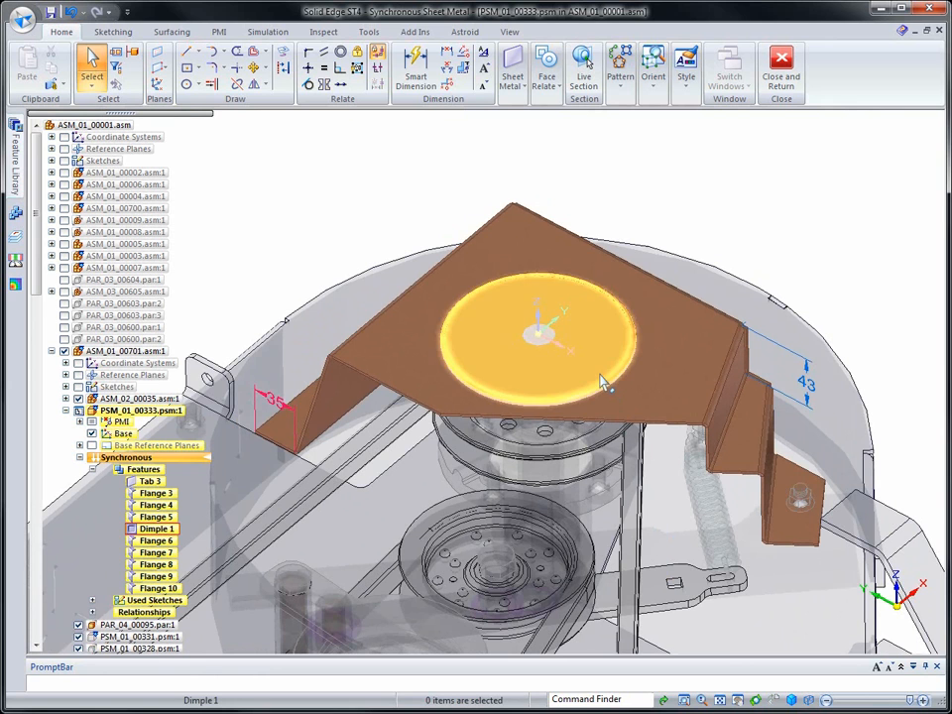
pyautogui.click(603, 385)
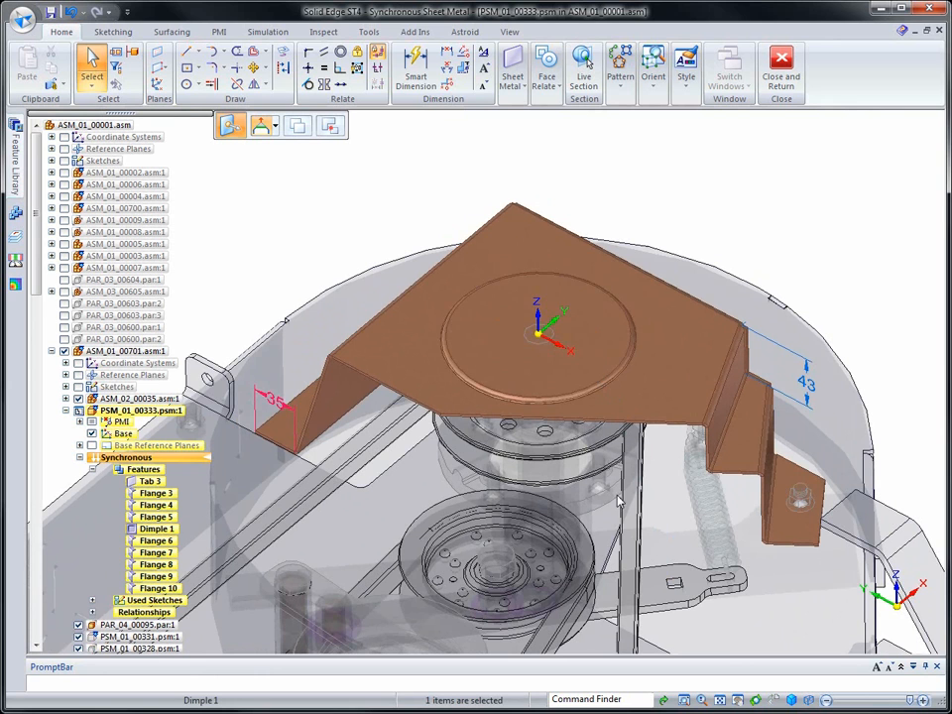
pyautogui.click(495, 349)
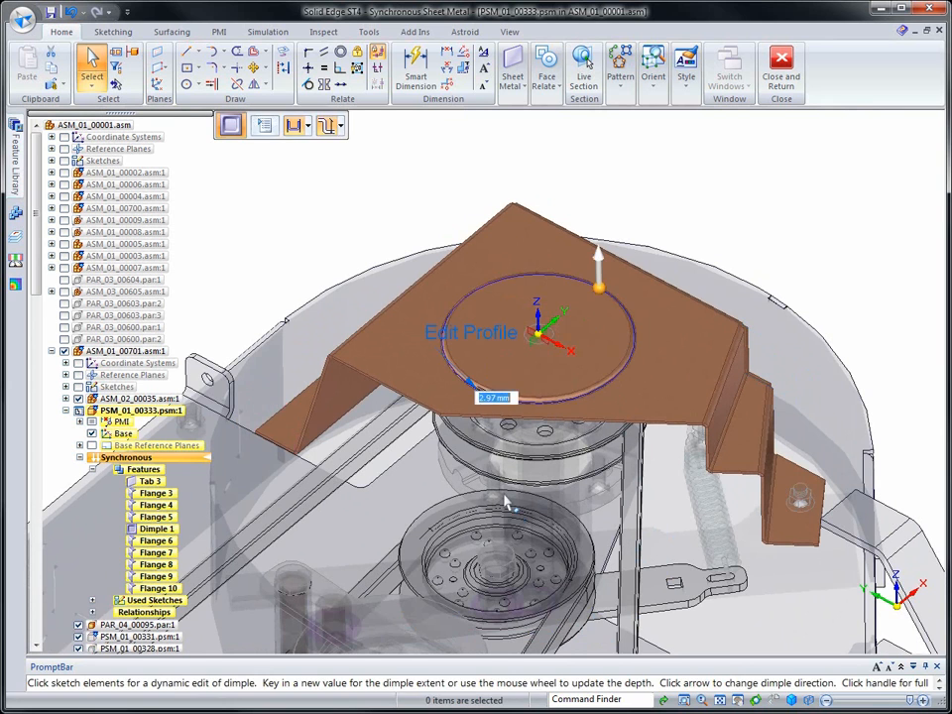
pyautogui.click(485, 337)
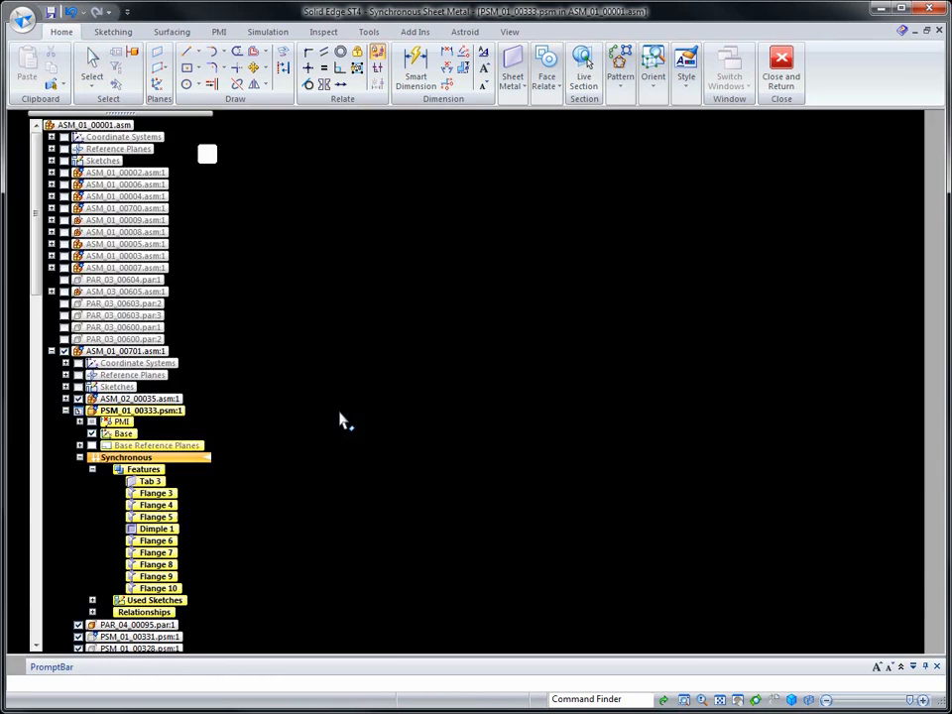
pyautogui.click(431, 369)
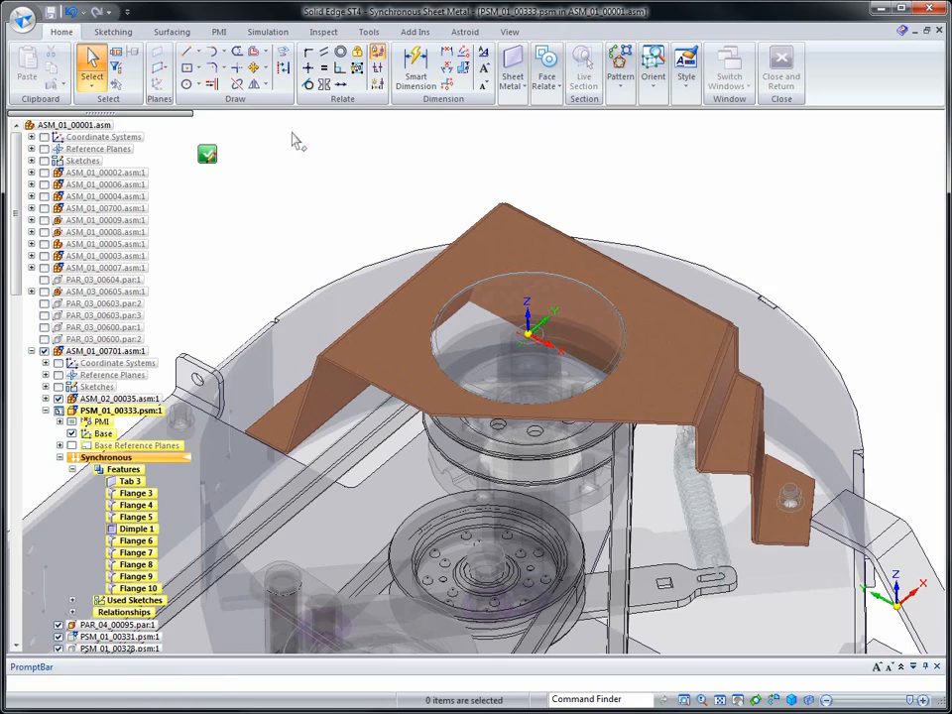
# Project the belt outline into the dimple profile and rebuild the dimple from that open profile with the offered direction
pyautogui.click(283, 51)
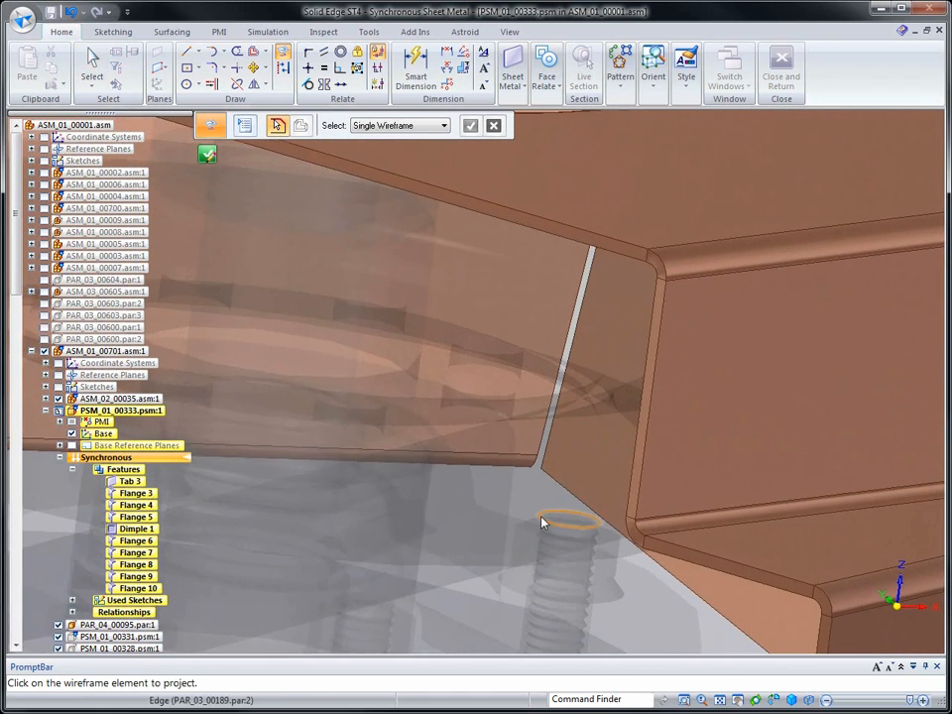
pyautogui.click(568, 441)
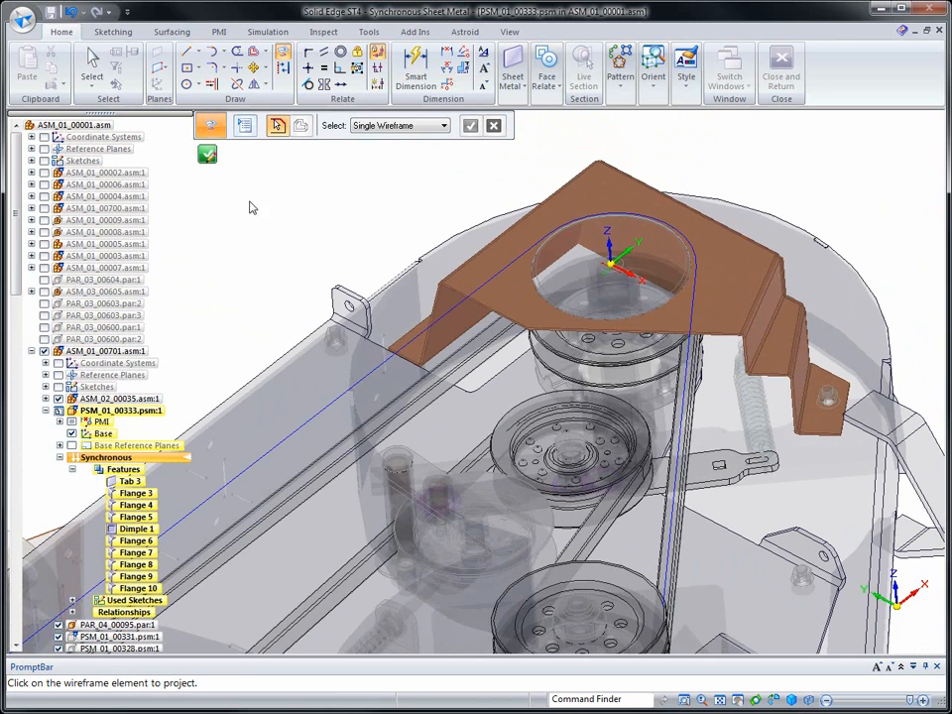
pyautogui.click(207, 156)
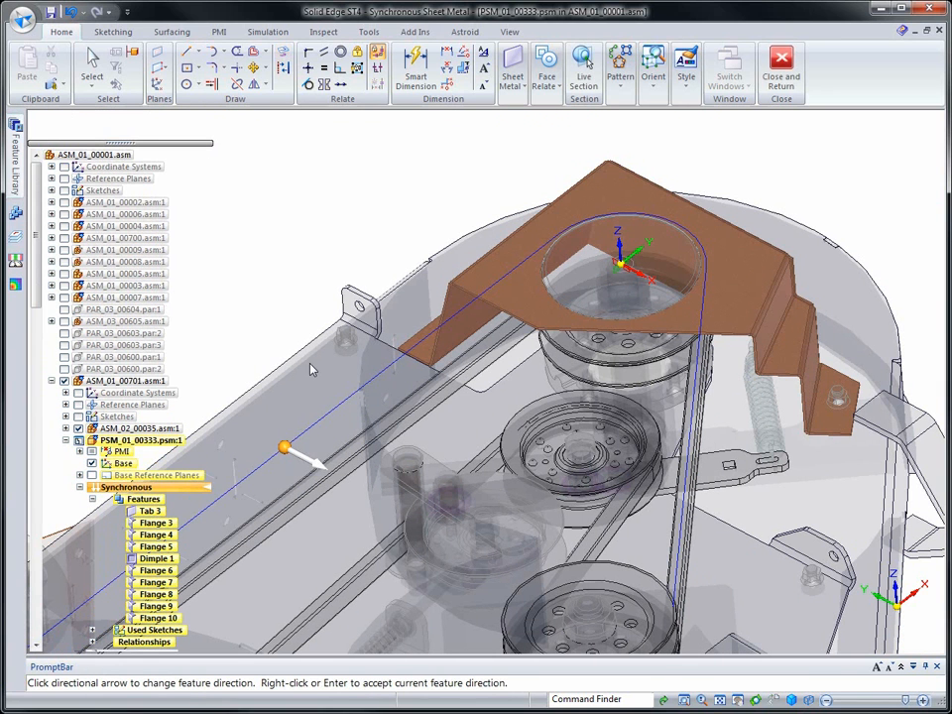
pyautogui.rightClick(309, 360)
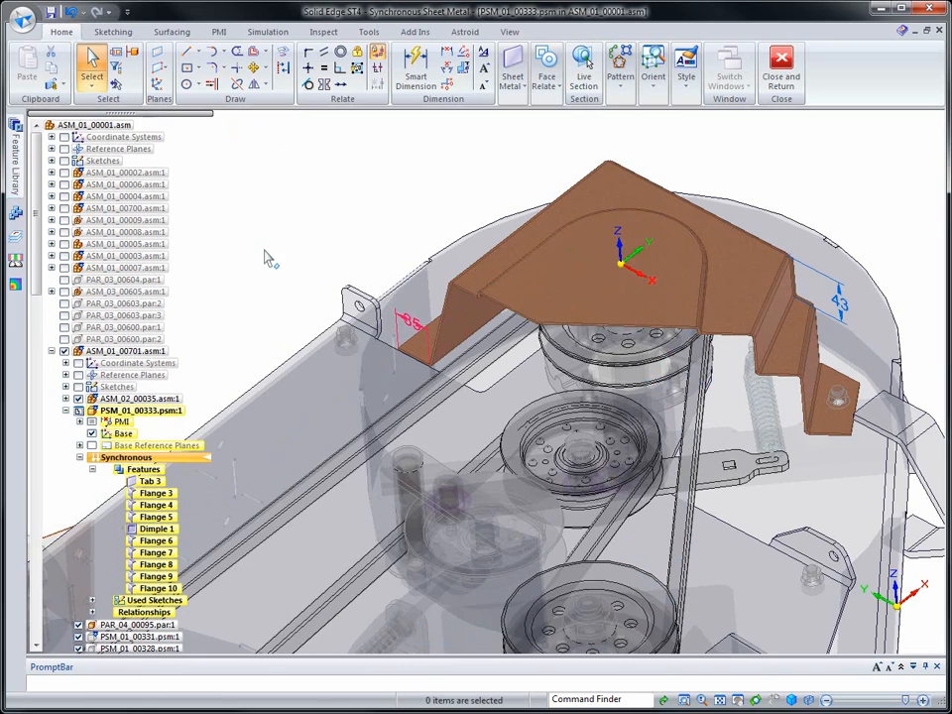
# Hide the surrounding assembly components so that only the pulley cover is displayed
pyautogui.click(265, 259)
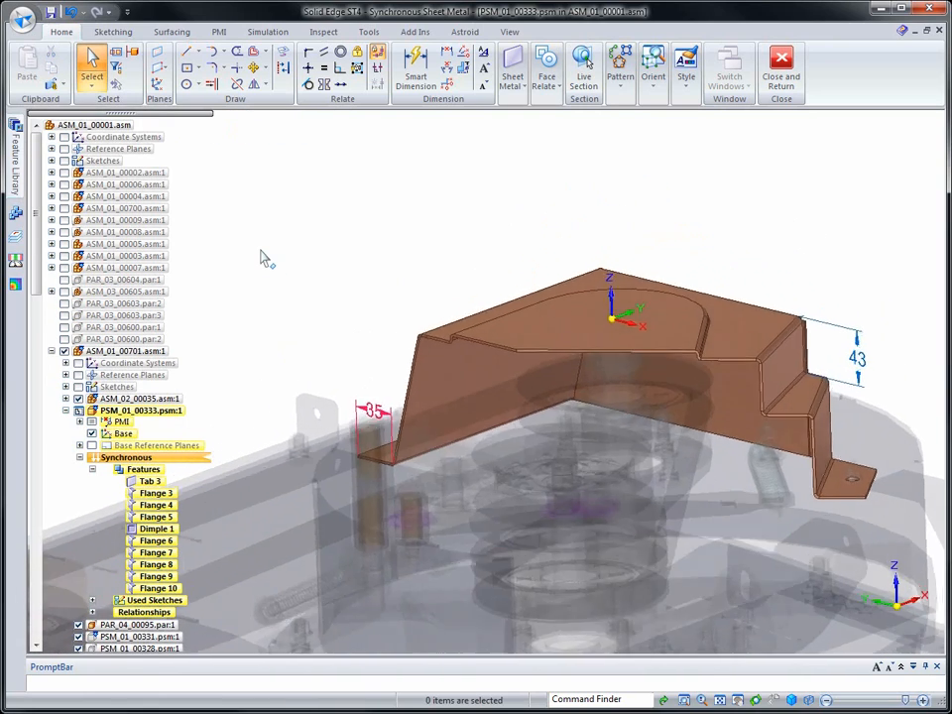
pyautogui.rightClick(264, 251)
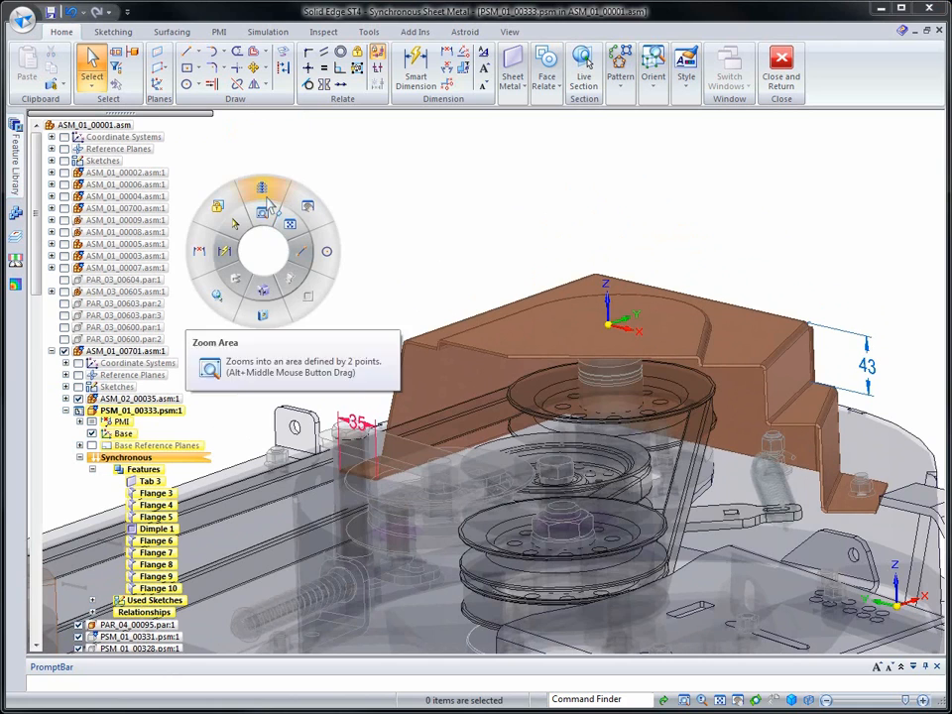
pyautogui.click(267, 207)
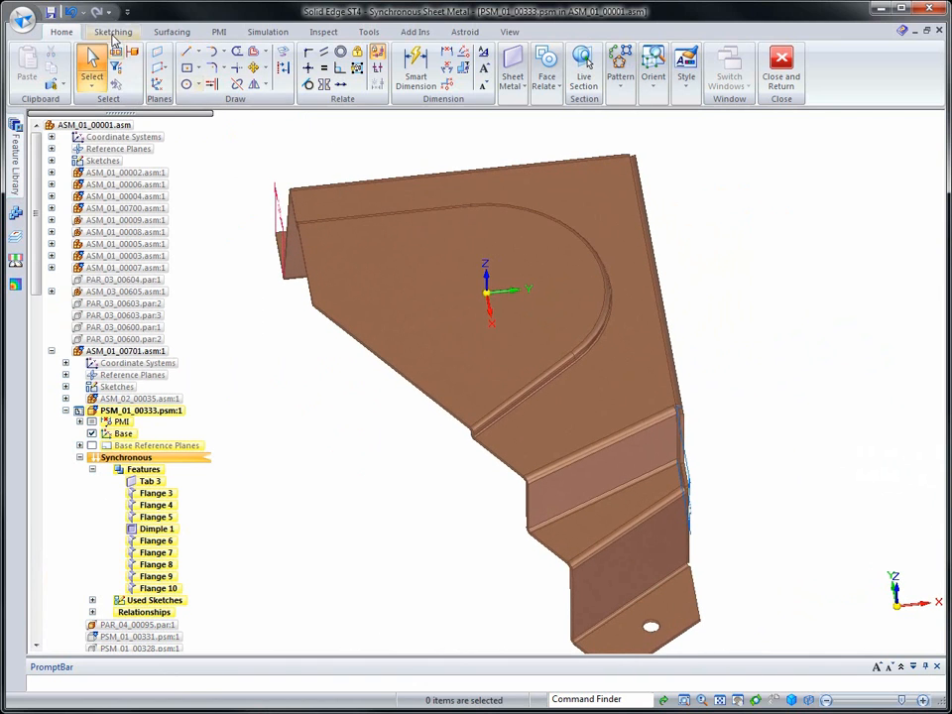
# Create the text profile "NOT A STEP" with a size of 12 mm and save its settings as default
pyautogui.click(114, 32)
pyautogui.click(662, 57)
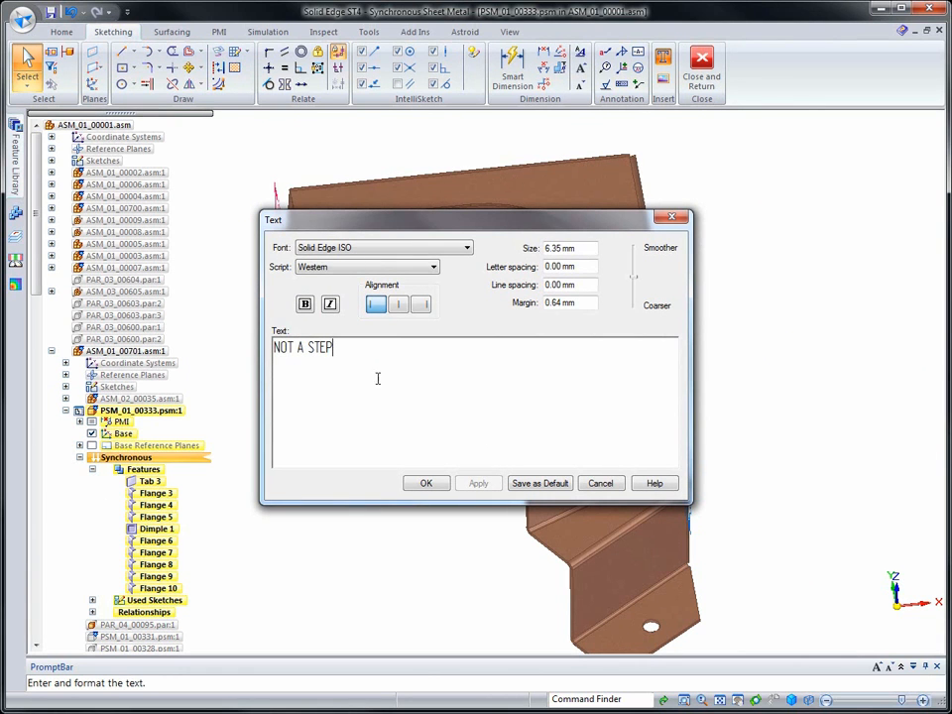
pyautogui.moveTo(363, 357); pyautogui.dragTo(258, 347)
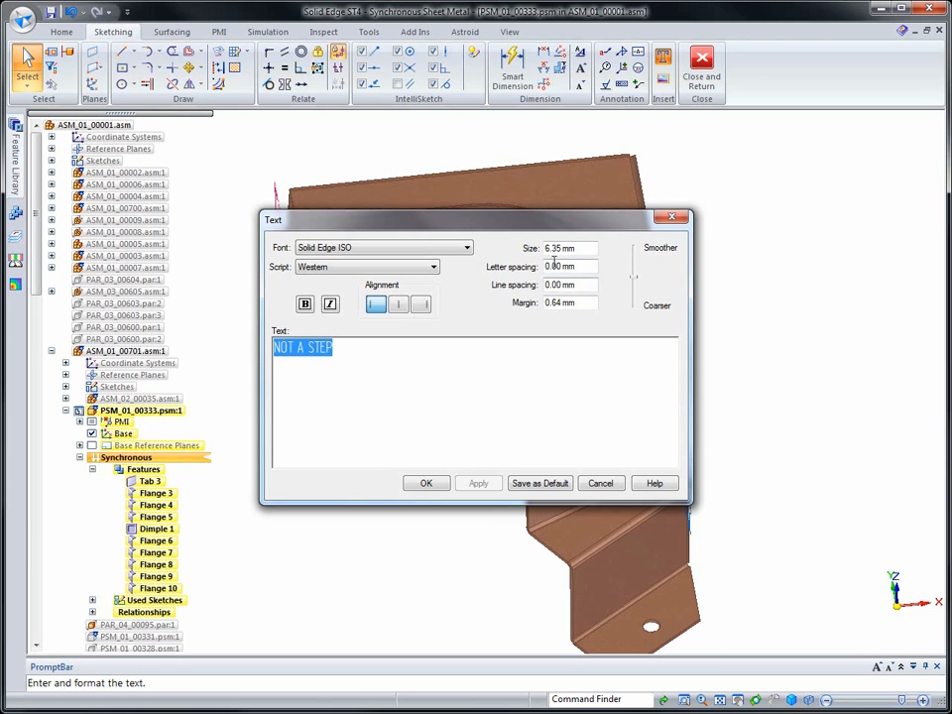
pyautogui.moveTo(583, 249); pyautogui.dragTo(505, 249)
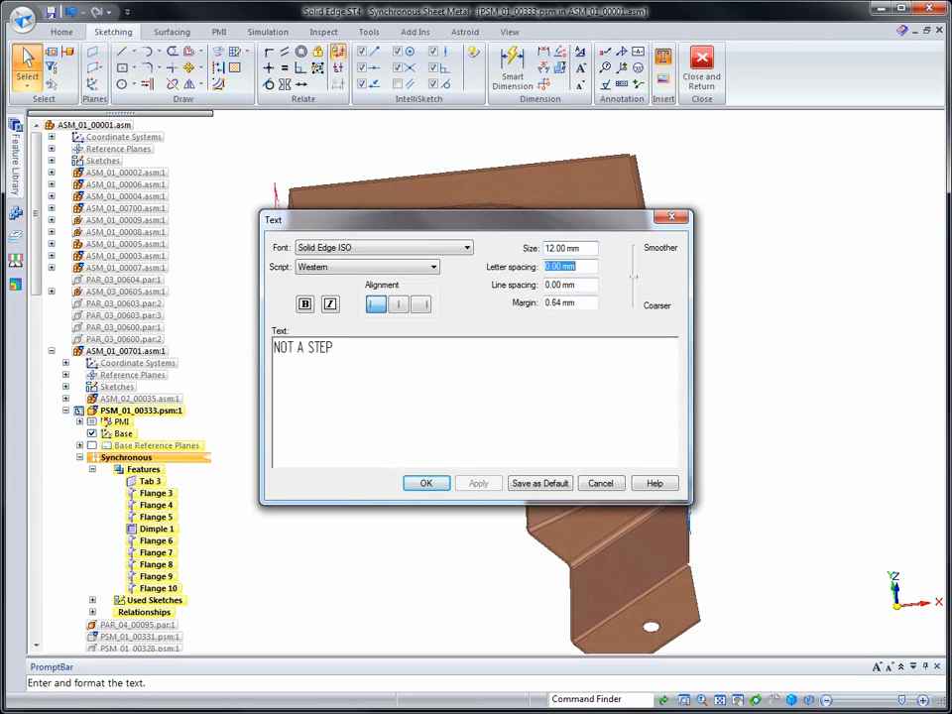
pyautogui.click(544, 480)
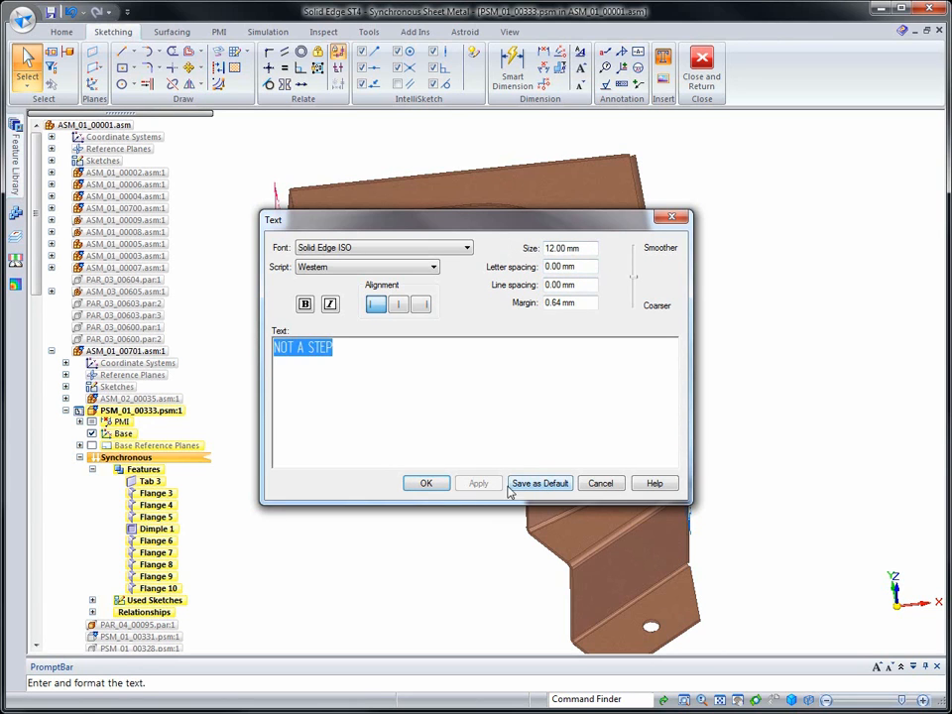
pyautogui.click(529, 487)
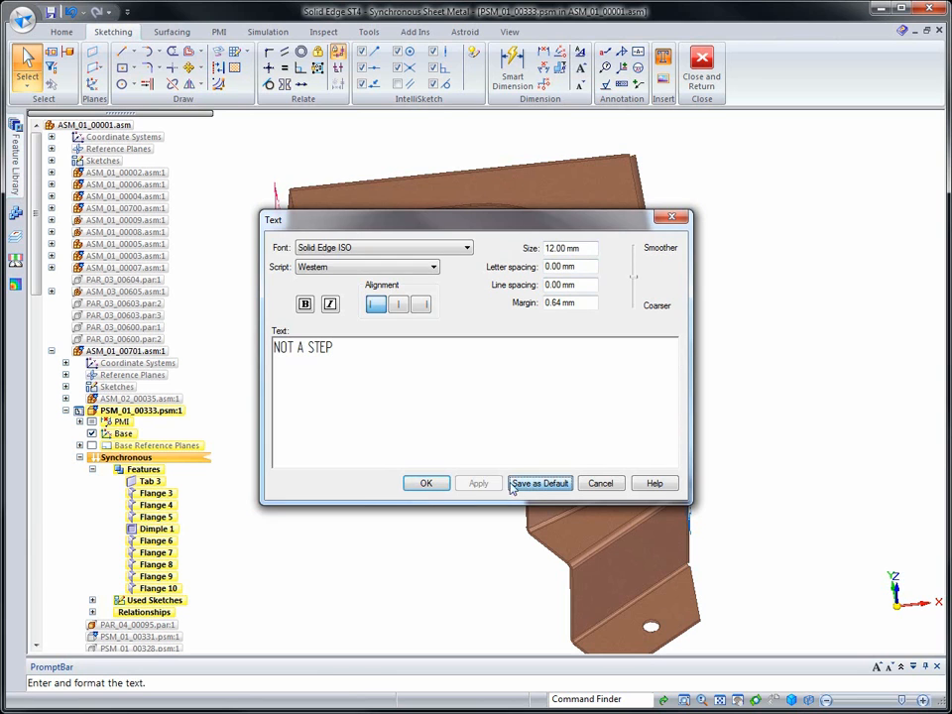
pyautogui.click(433, 488)
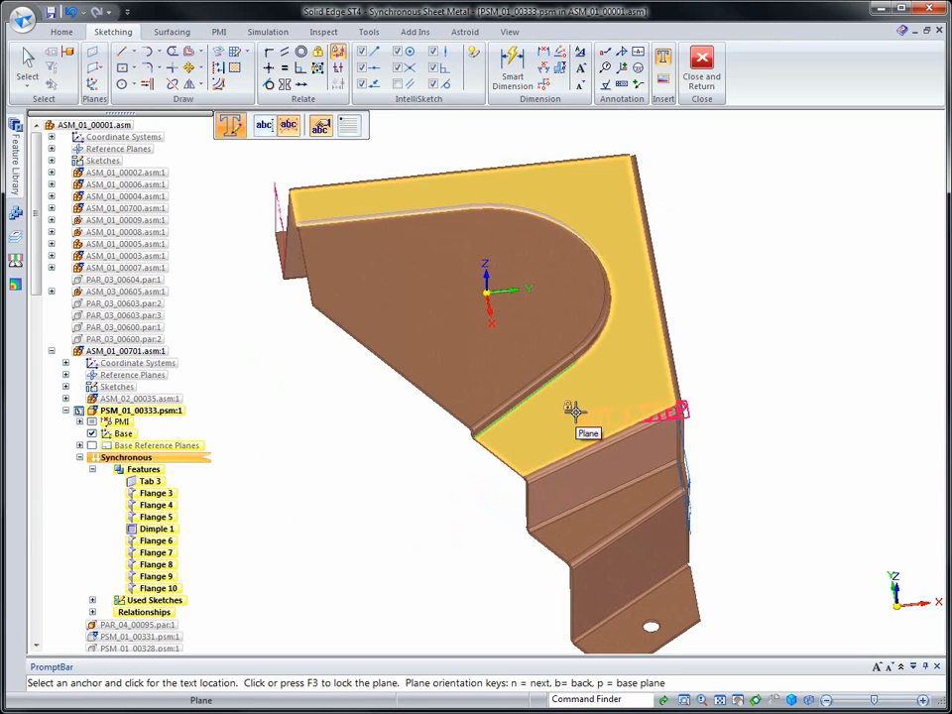
# Place the text on the cover's top face between the dimple and the stepped flange, oriented parallel to the flange's bend edge
pyautogui.press('n')
pyautogui.press('n')
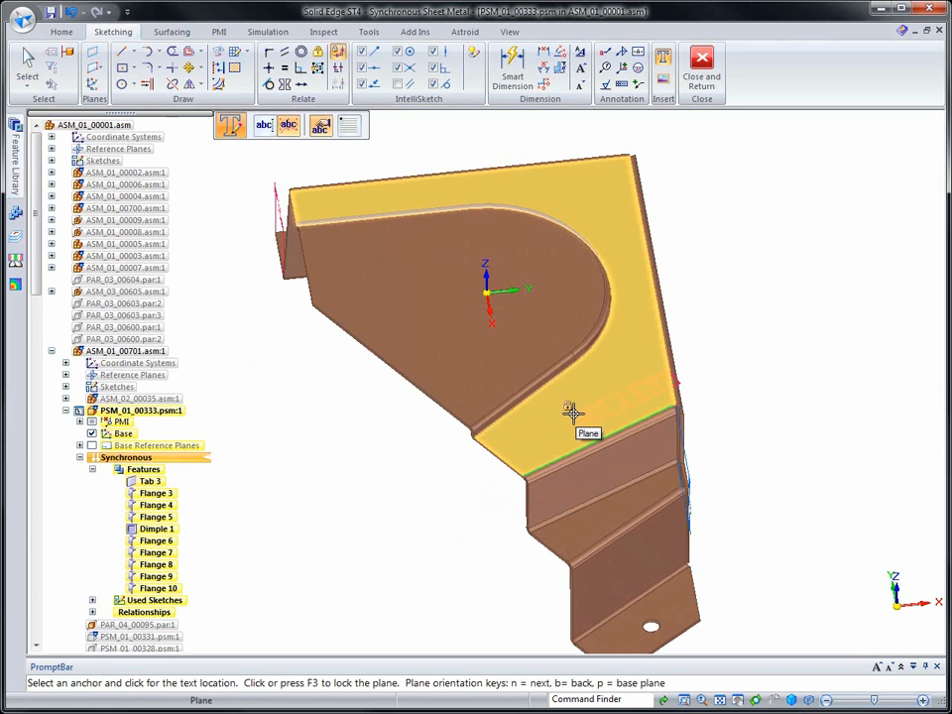
pyautogui.click(567, 410)
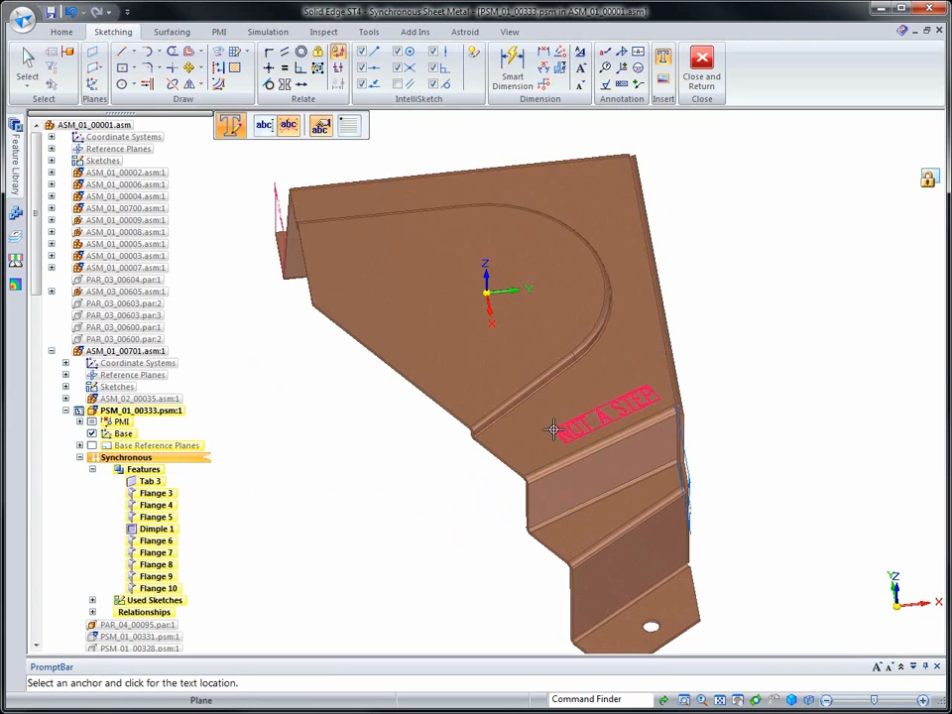
pyautogui.click(524, 435)
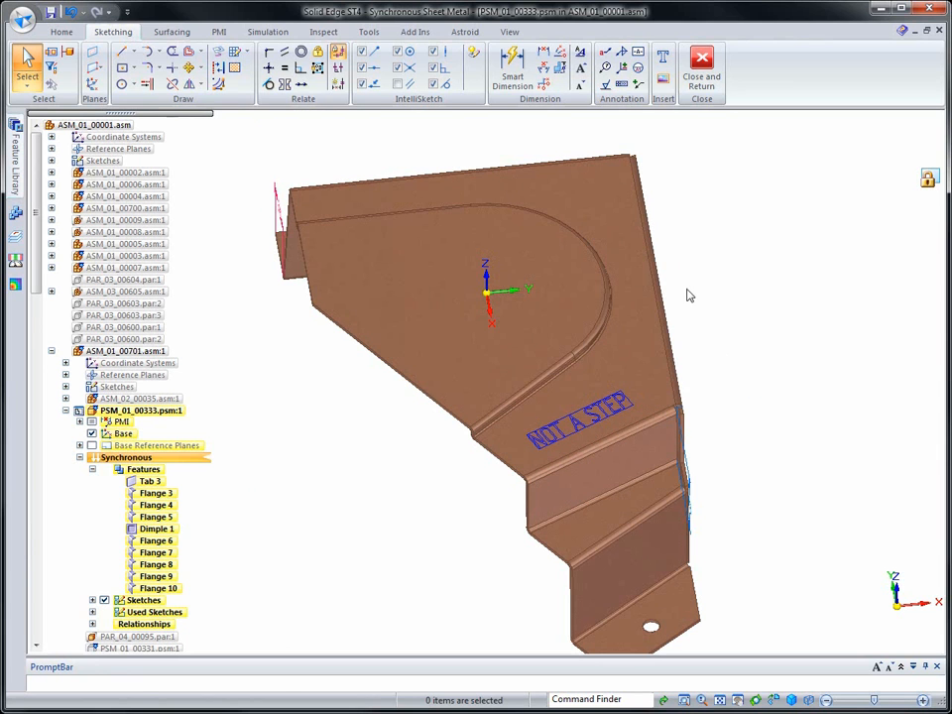
# Etch the NOT A STEP text into the cover's top face
pyautogui.click(62, 32)
pyautogui.click(512, 79)
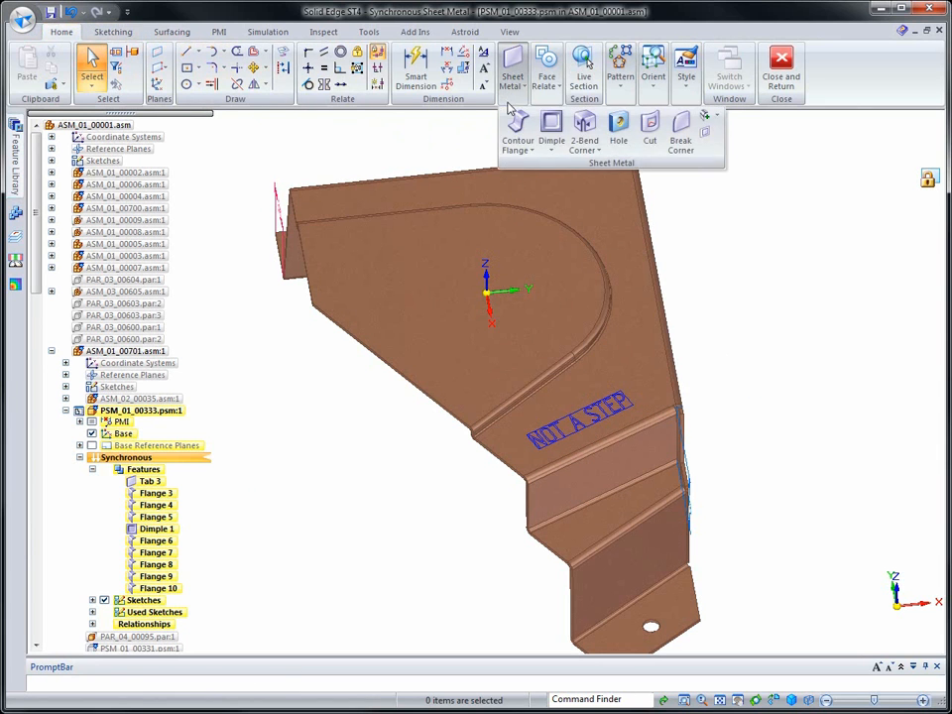
pyautogui.click(549, 150)
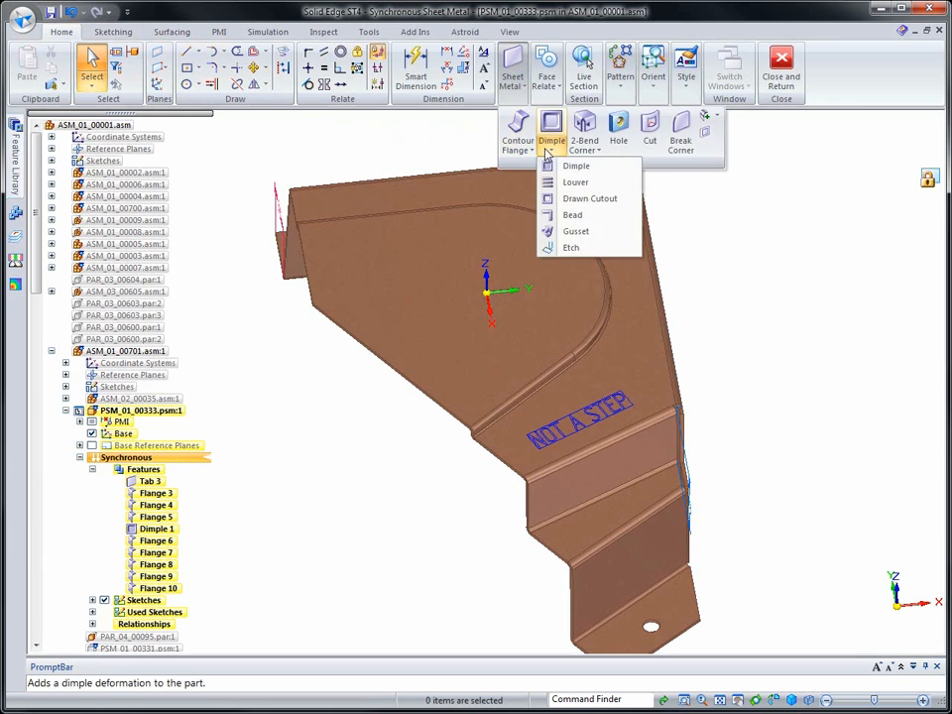
pyautogui.click(571, 247)
pyautogui.click(592, 417)
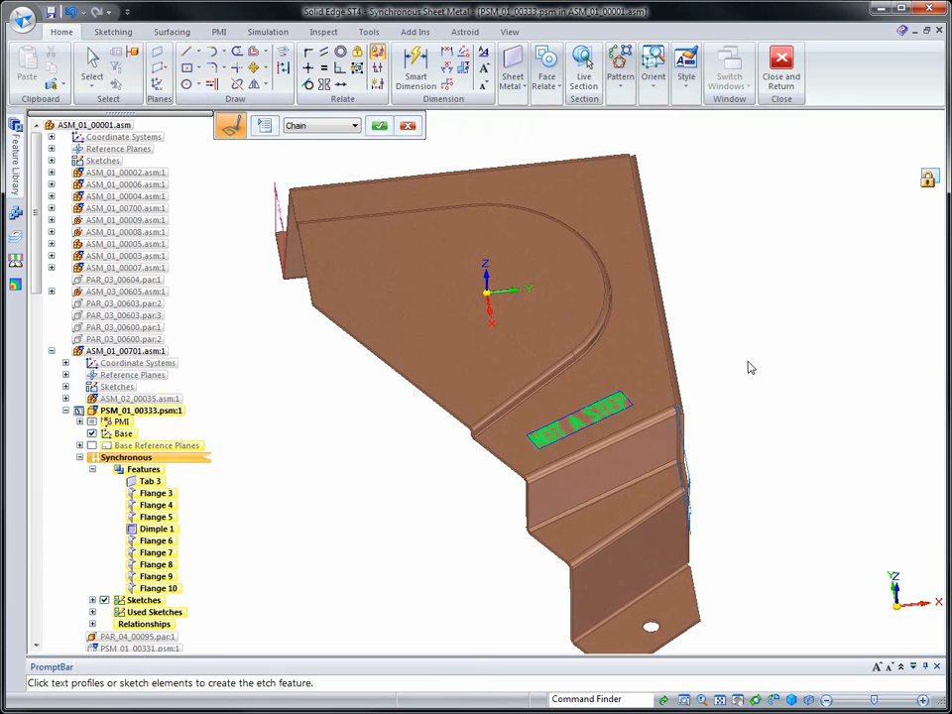
pyautogui.rightClick(793, 327)
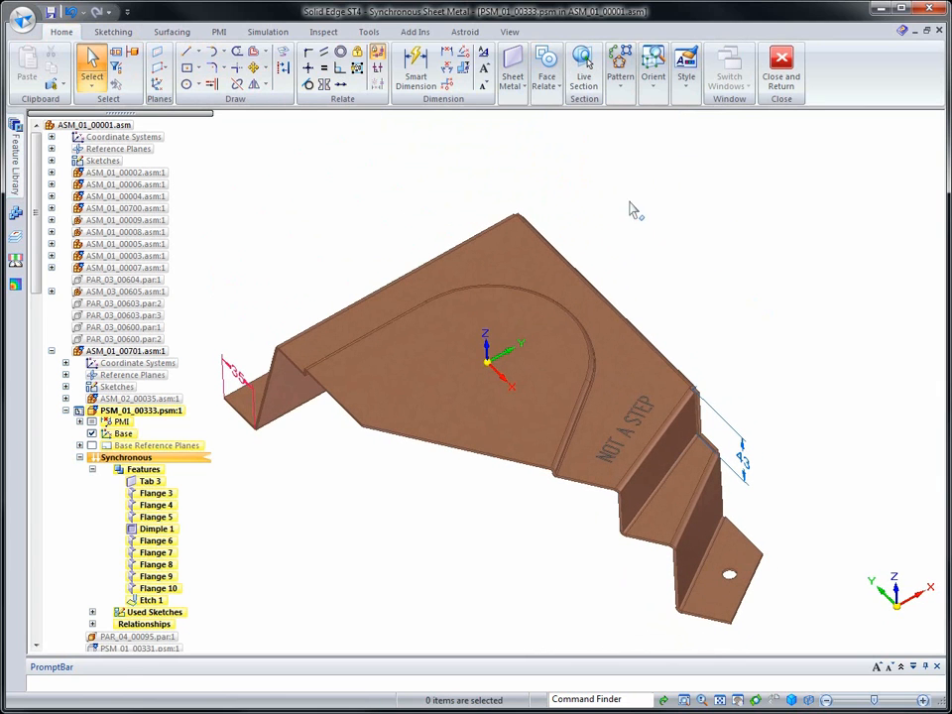
# Create a flat pattern of the cover with the top face oriented upward and one of its edges as the alignment reference
pyautogui.click(369, 32)
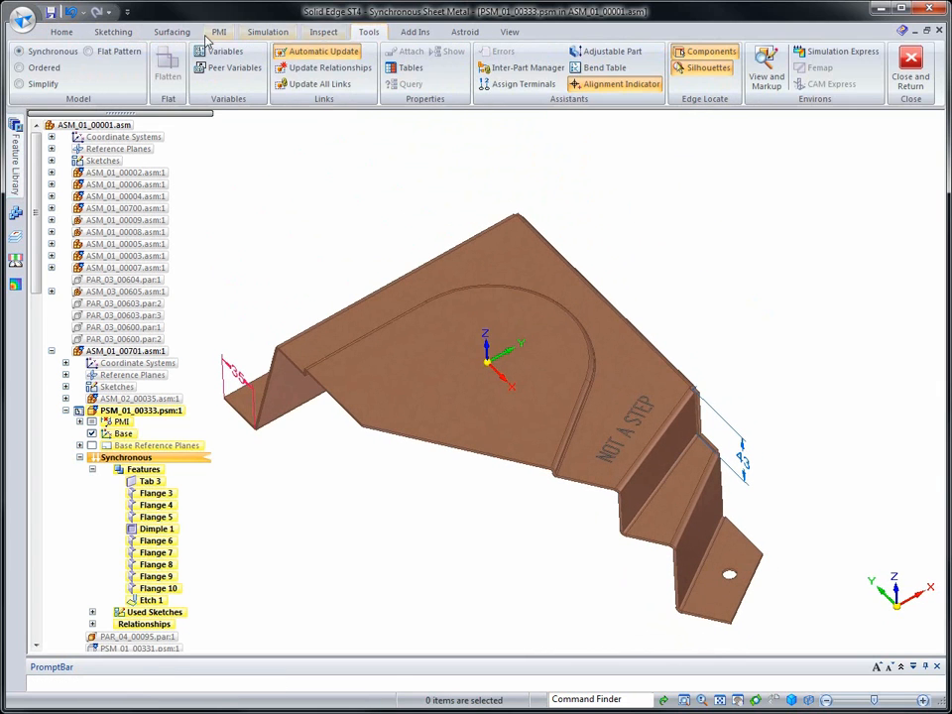
pyautogui.click(133, 56)
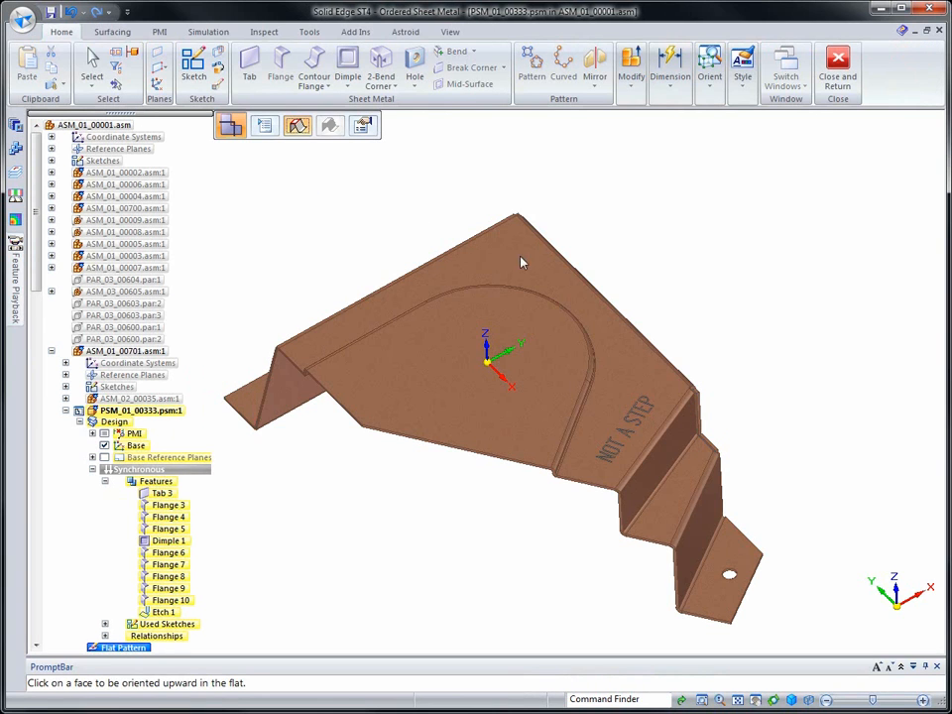
pyautogui.click(522, 262)
pyautogui.click(535, 234)
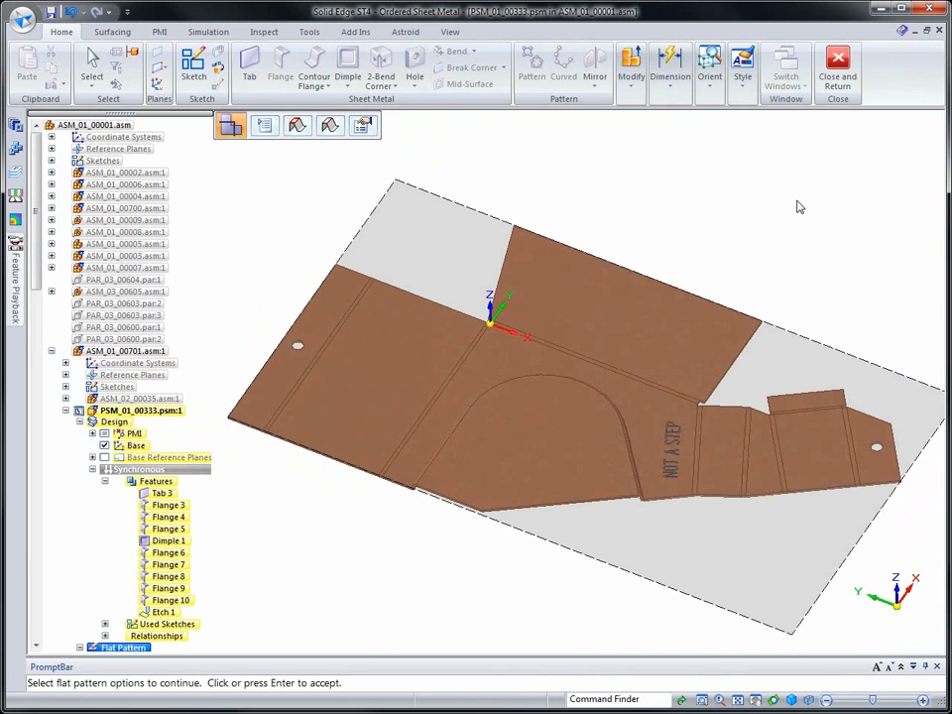
# Set the flat pattern options to show the dimple as an outline with a centre mark, and return to the Synchronous environment
pyautogui.click(264, 125)
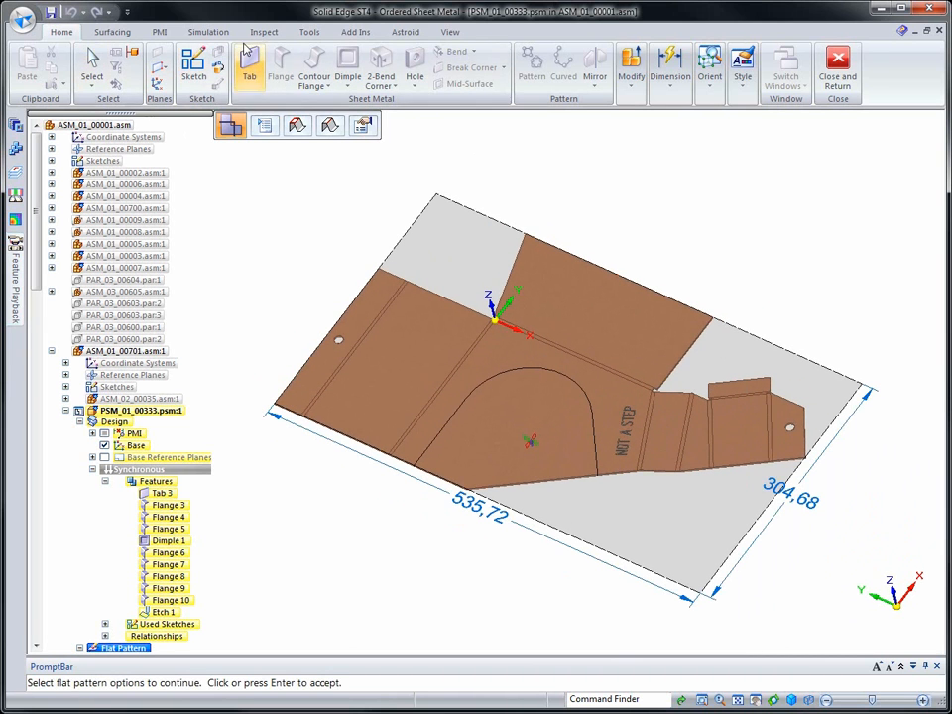
pyautogui.click(299, 34)
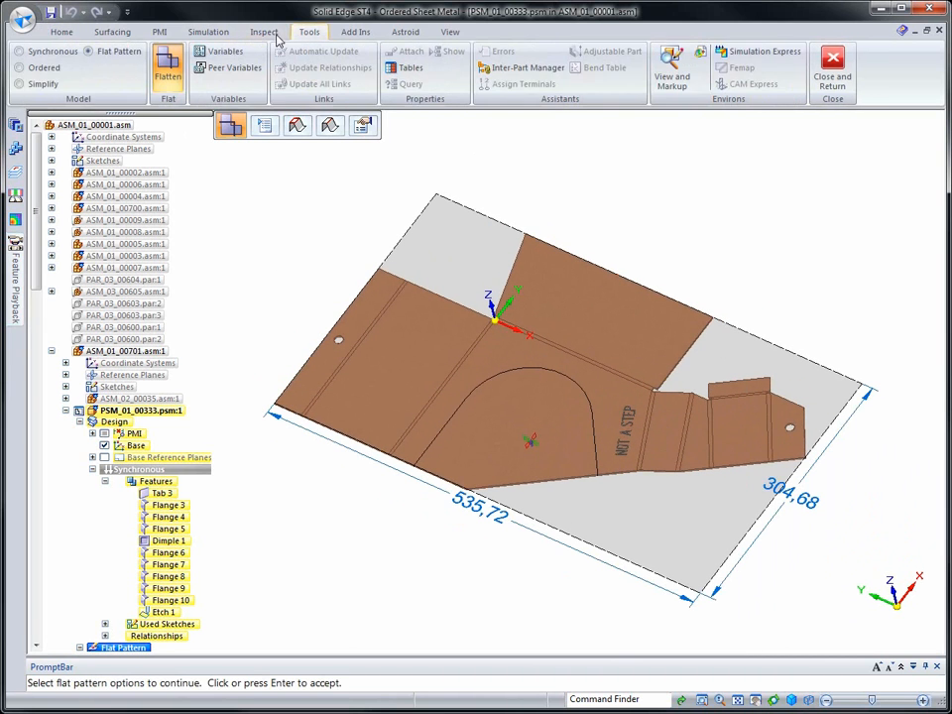
pyautogui.click(66, 56)
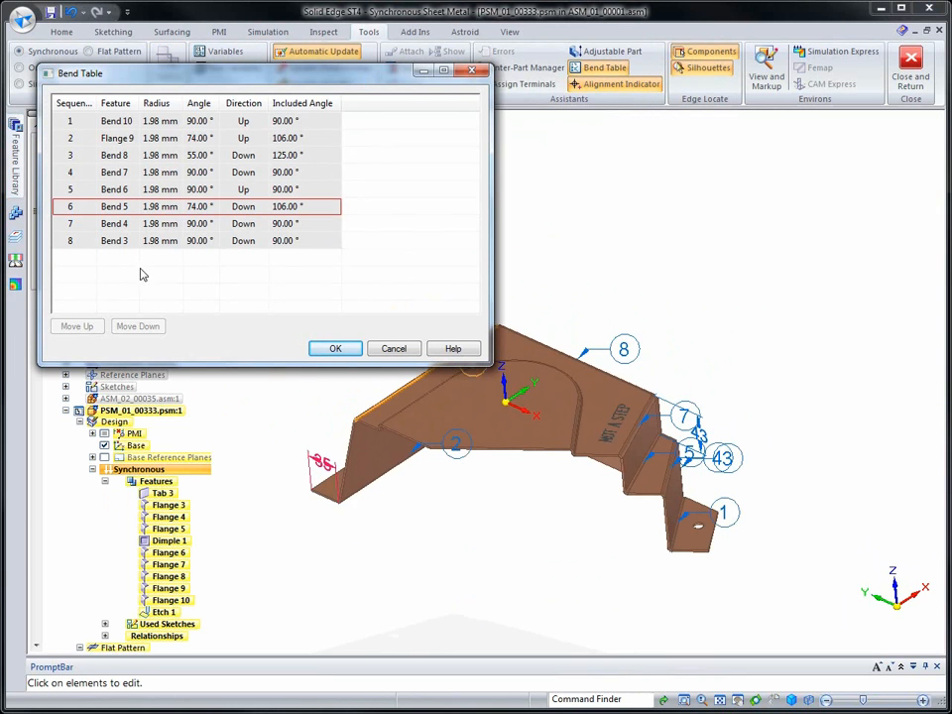
# Move Bend 3, the bend along the cover's long rear edge, up to second place in the bend sequence and accept the order
pyautogui.click(121, 244)
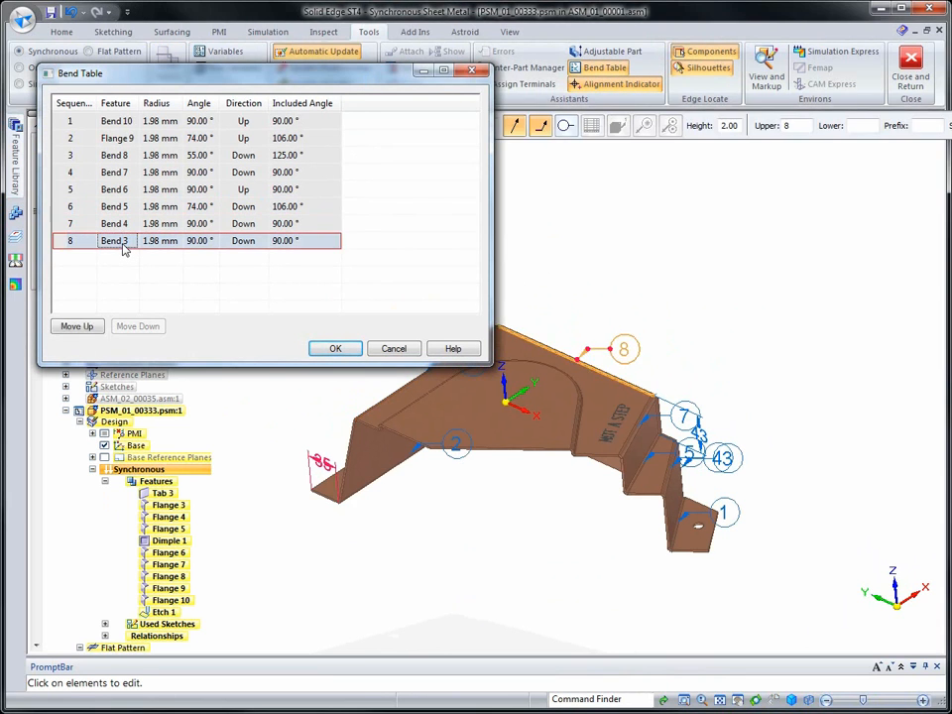
pyautogui.click(92, 327)
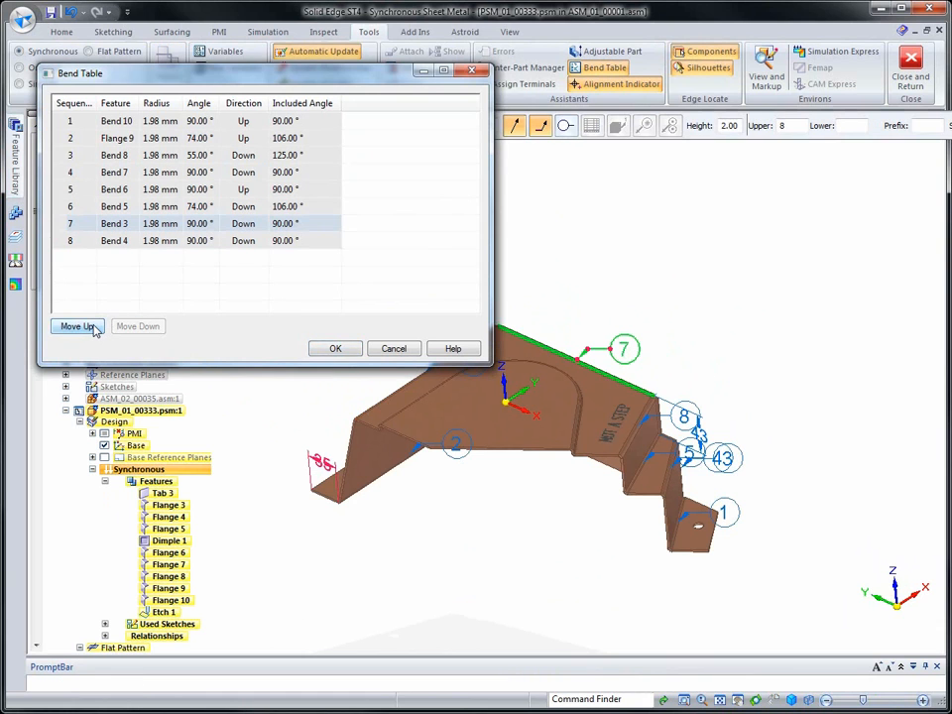
pyautogui.click(92, 327)
pyautogui.click(92, 327)
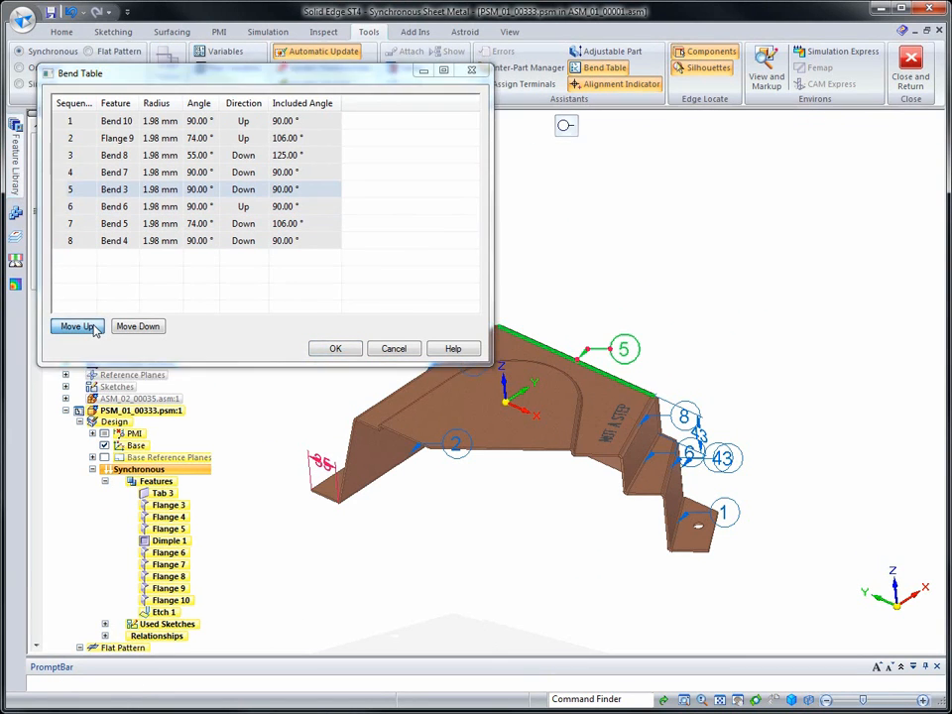
pyautogui.click(92, 328)
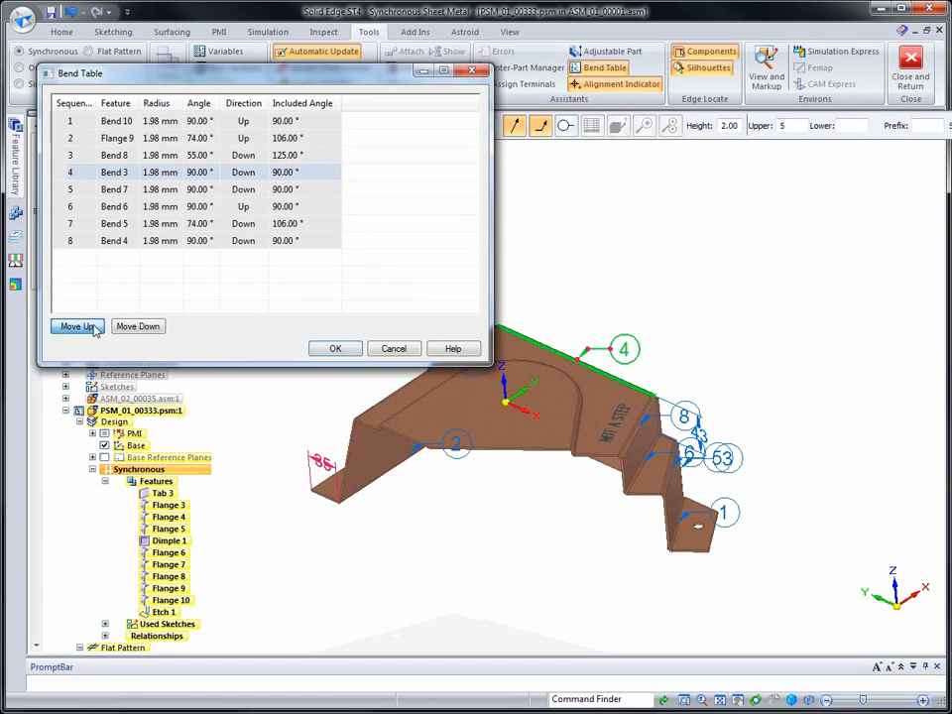
pyautogui.click(92, 327)
pyautogui.click(93, 327)
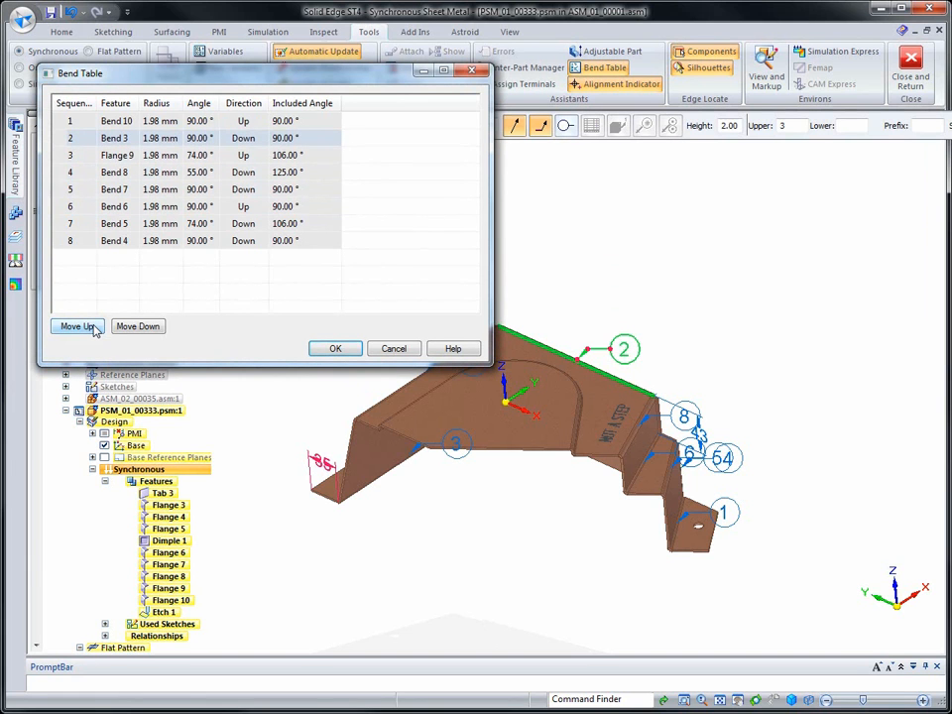
pyautogui.click(333, 351)
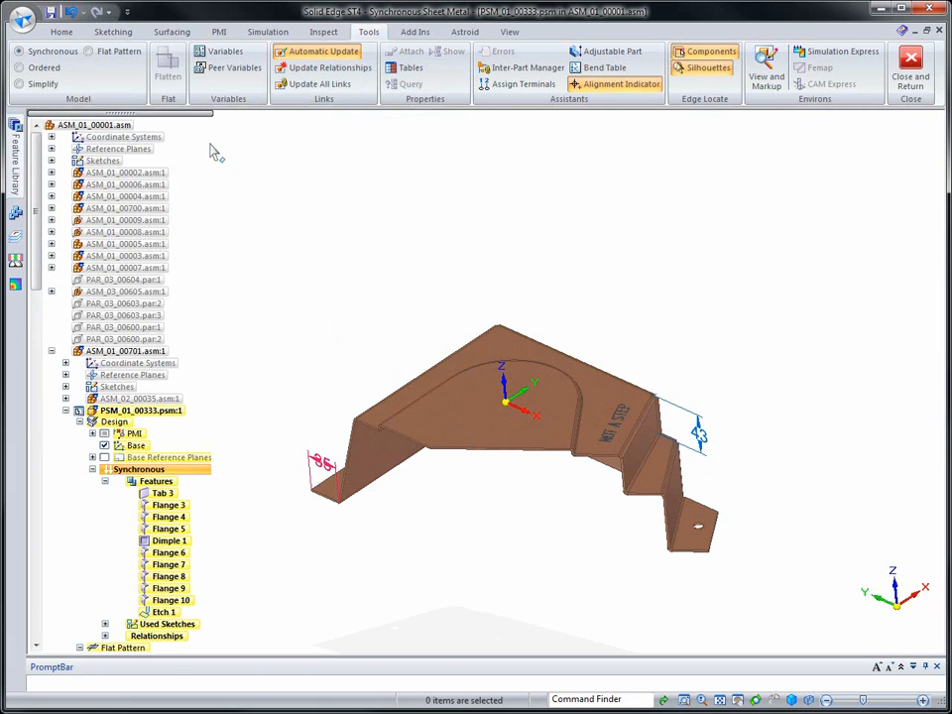
# Create a drawing of the current model from the sheet metal draft.dft Quicksheet template, without running the drawing view wizard
pyautogui.click(22, 20)
pyautogui.moveTo(33, 53)
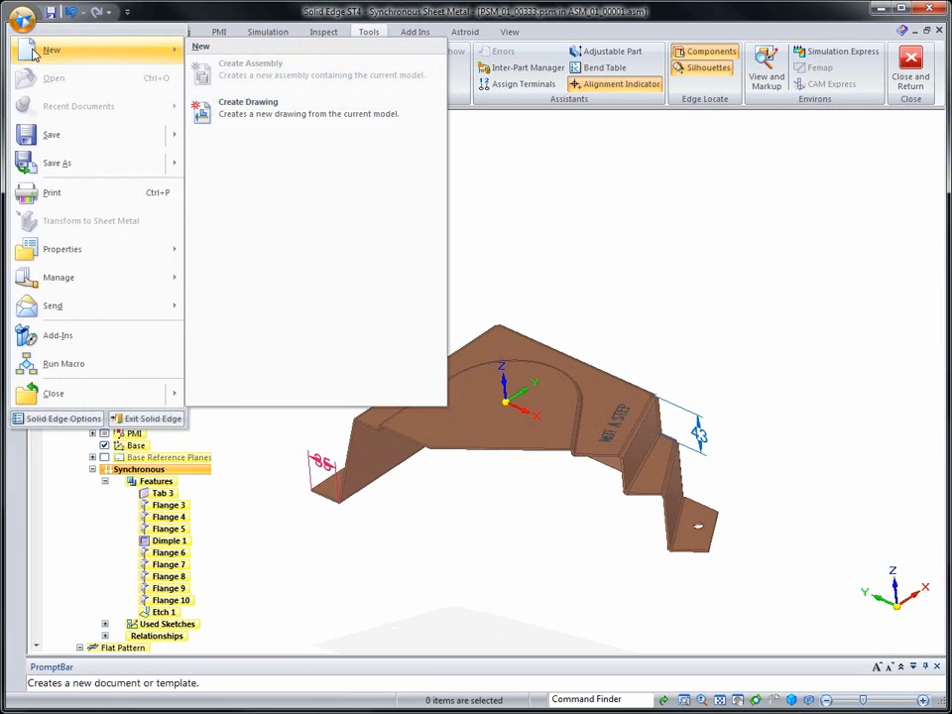
pyautogui.click(243, 107)
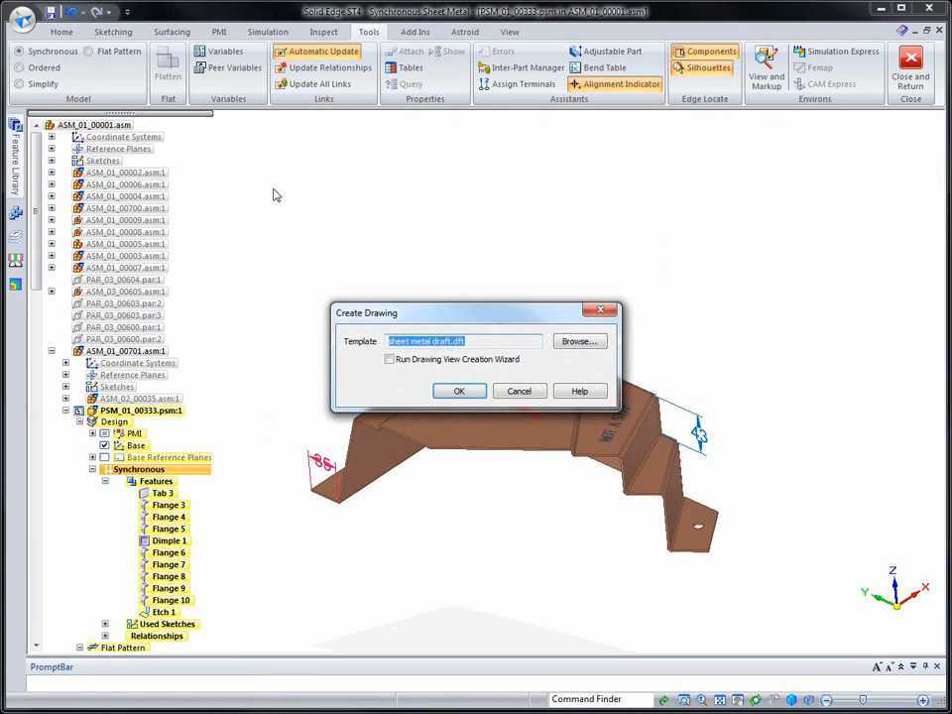
pyautogui.click(572, 345)
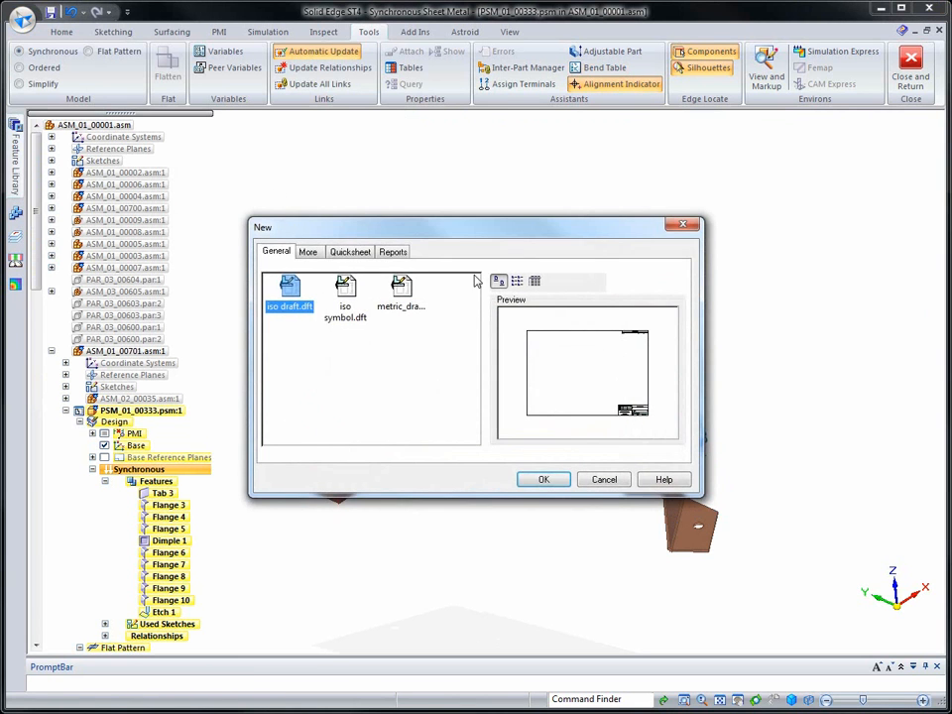
pyautogui.click(342, 254)
pyautogui.moveTo(474, 313); pyautogui.dragTo(474, 421)
pyautogui.click(350, 383)
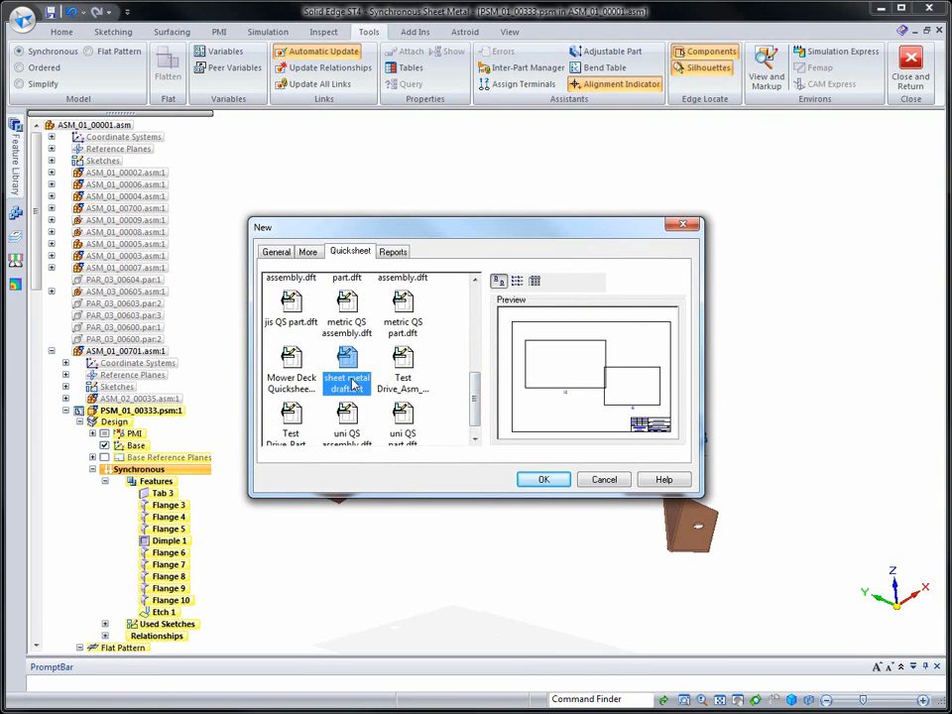
pyautogui.click(542, 480)
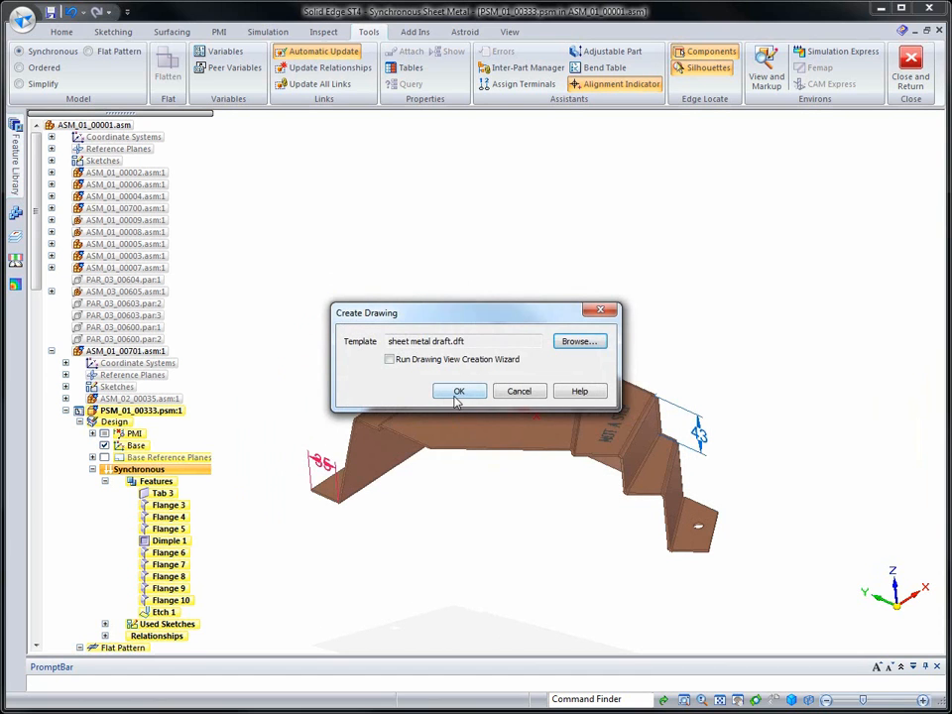
pyautogui.click(459, 393)
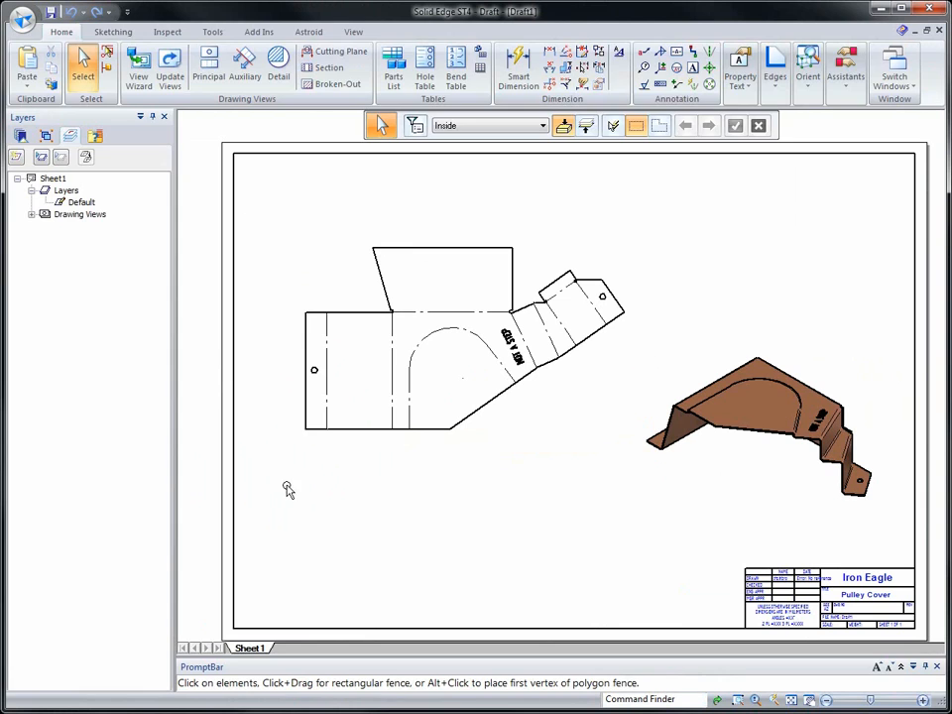
# Place a horizontal coordinate dimension origin at the flat pattern's lower-left corner and dimension the two long vertical bend lines from it
pyautogui.scroll(1, 303, 489)
pyautogui.scroll(4, 307, 486)
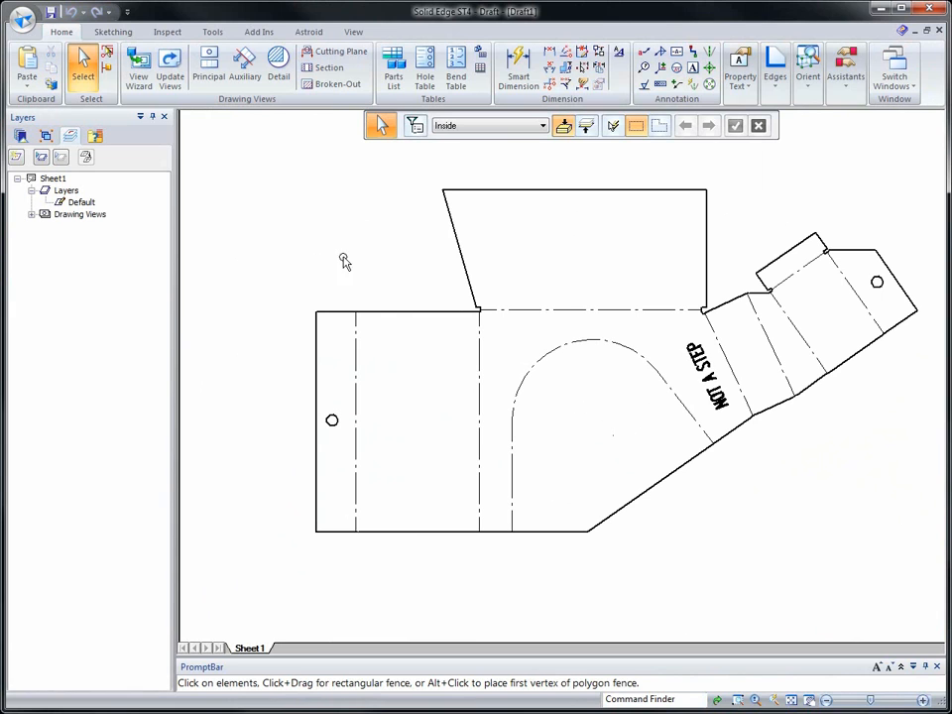
pyautogui.click(550, 84)
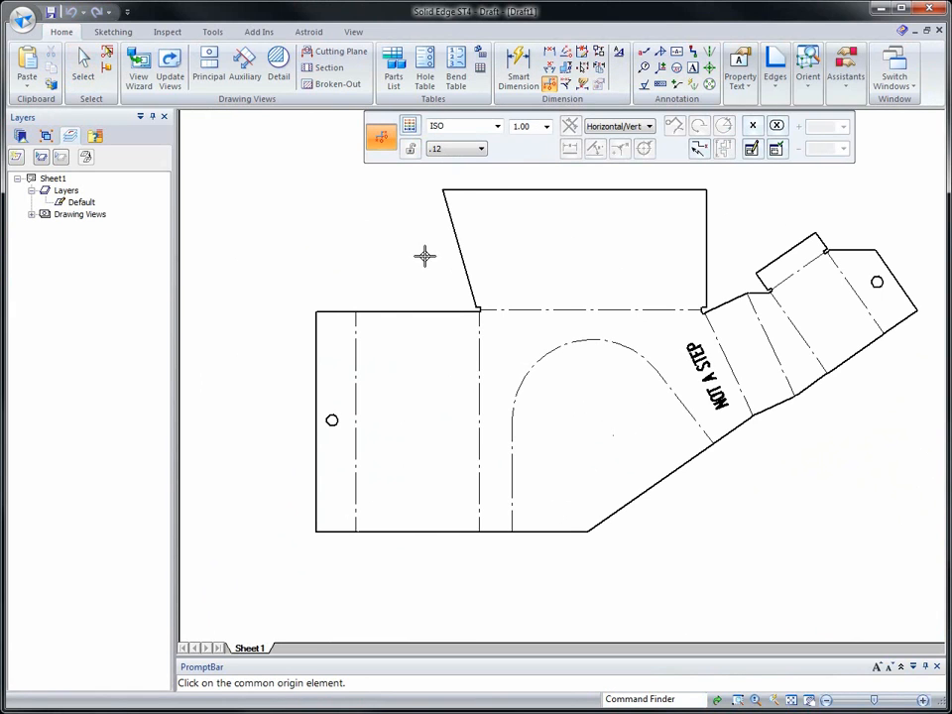
pyautogui.click(314, 528)
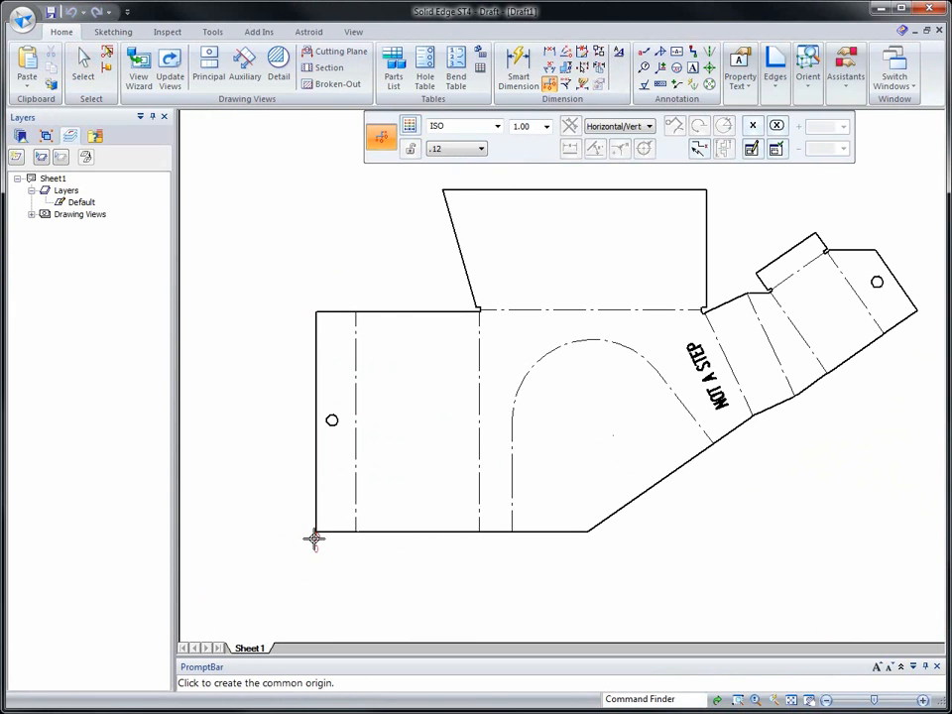
pyautogui.click(316, 575)
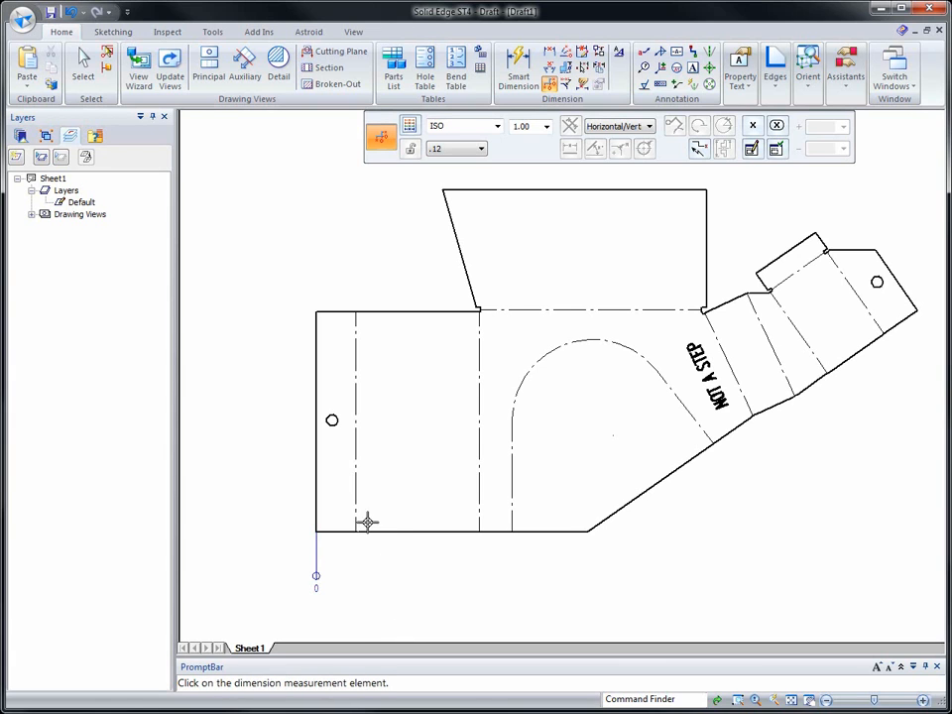
pyautogui.click(356, 524)
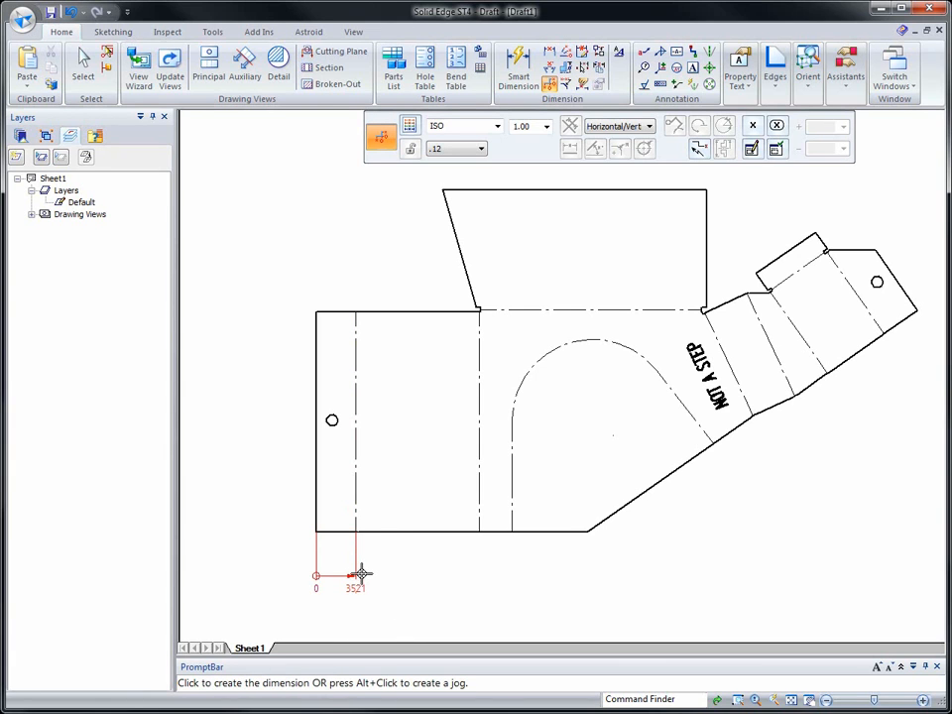
pyautogui.click(363, 572)
pyautogui.click(480, 520)
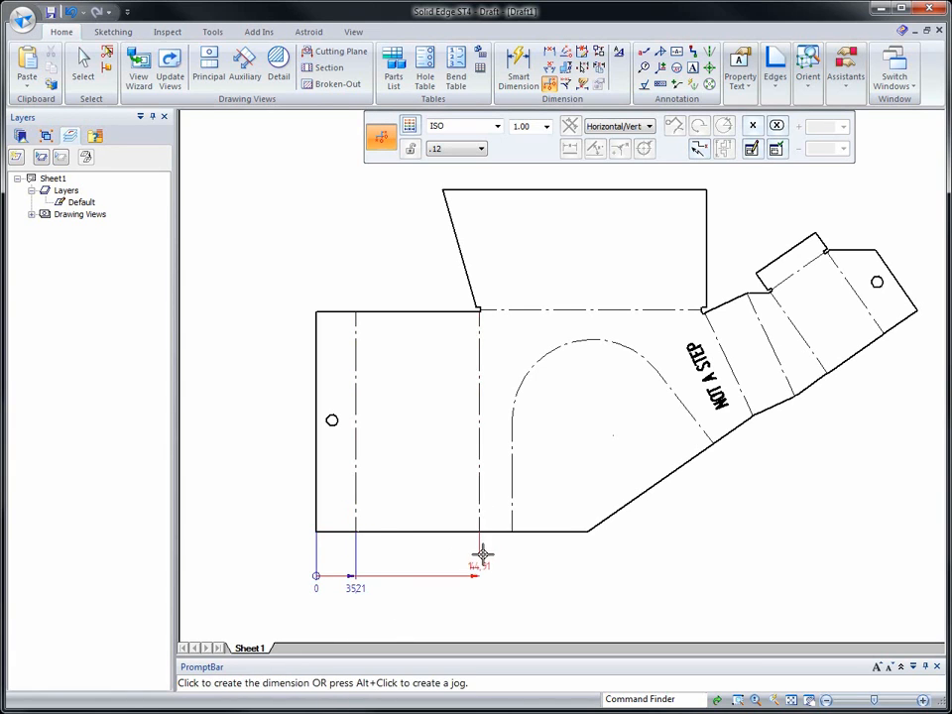
pyautogui.click(480, 574)
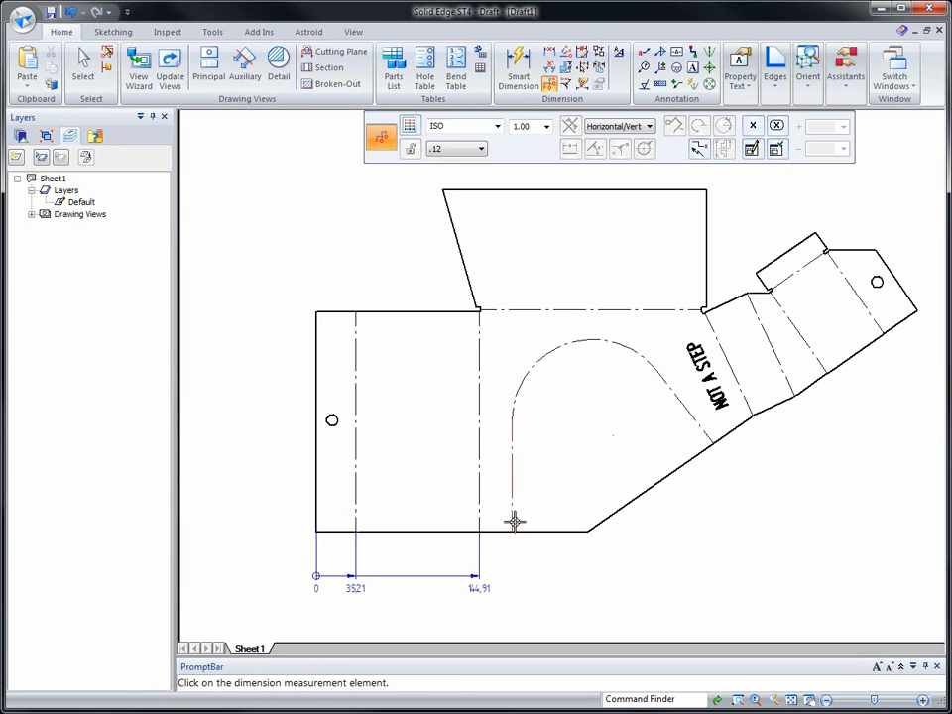
# Add horizontal coordinate dimensions to the dimple's straight vertical line and to the right end of the flat pattern's lower edge
pyautogui.click(512, 518)
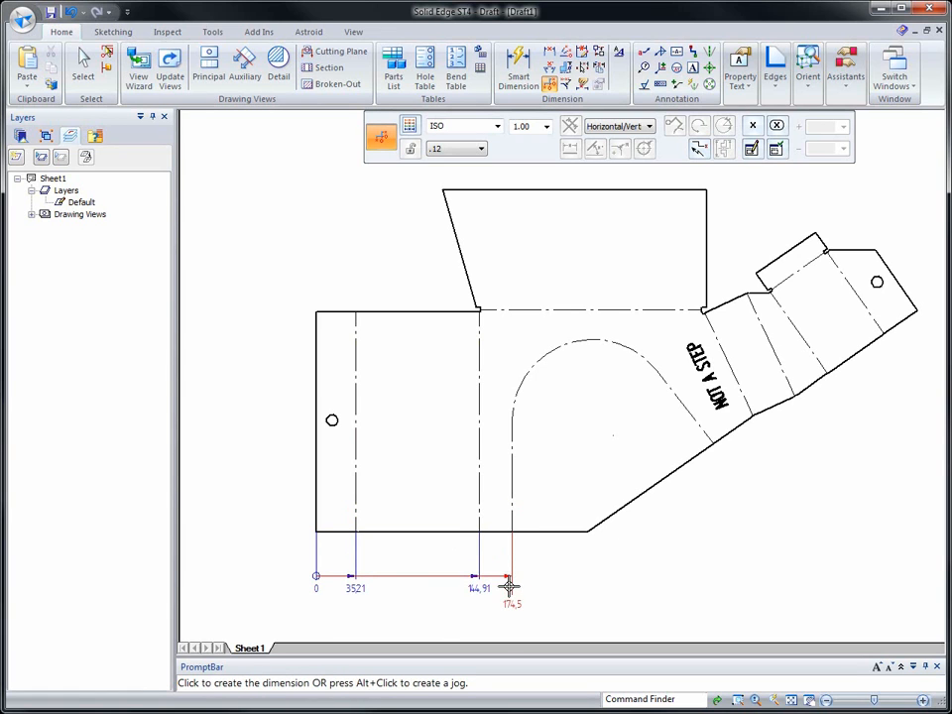
pyautogui.click(510, 585)
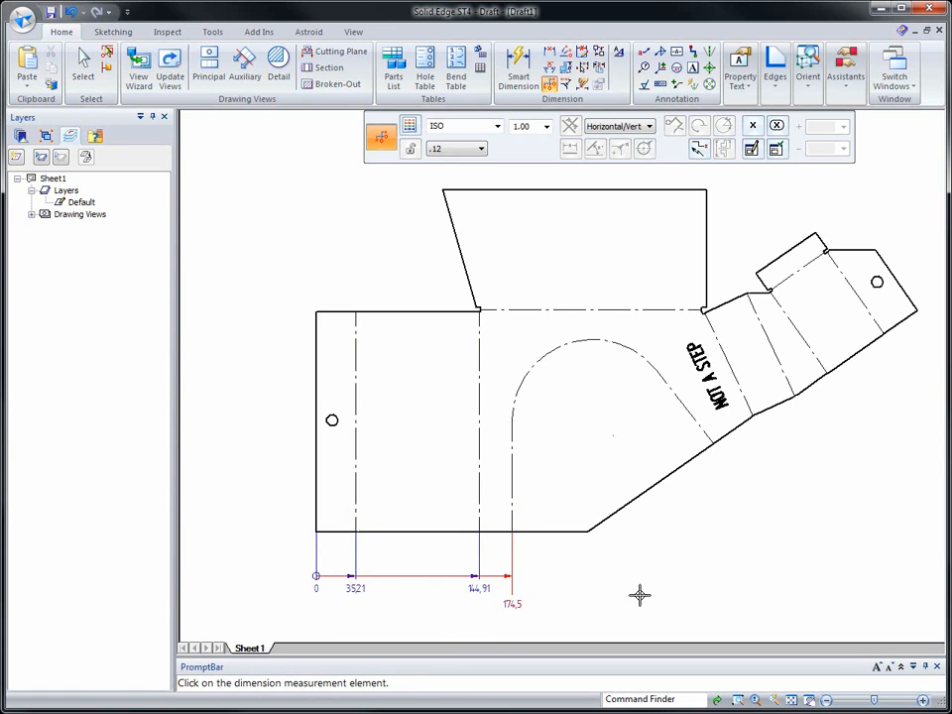
pyautogui.click(589, 533)
pyautogui.click(593, 576)
pyautogui.rightClick(526, 577)
# Place a vertical coordinate dimension origin at the lower-left corner and dimension the left hole's centre and the left portion's upper corner
pyautogui.click(317, 533)
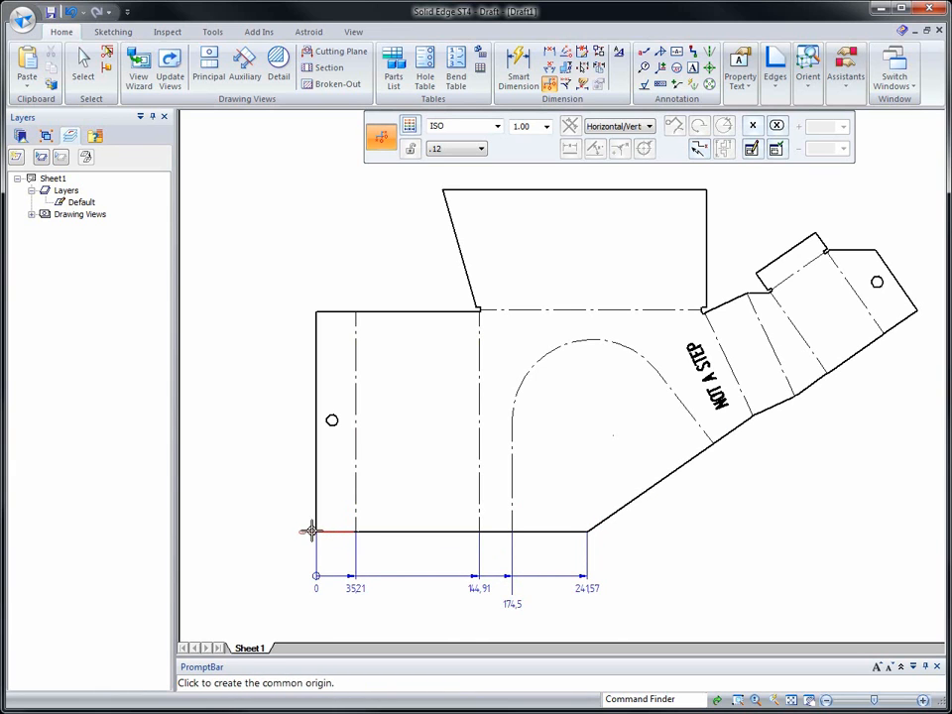
pyautogui.click(273, 531)
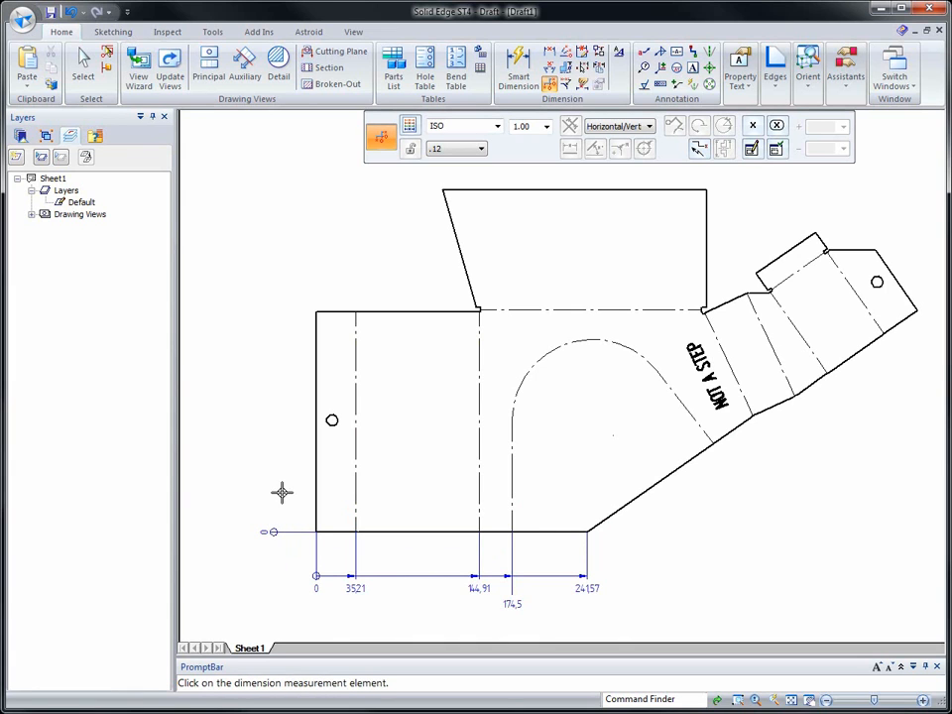
pyautogui.click(332, 421)
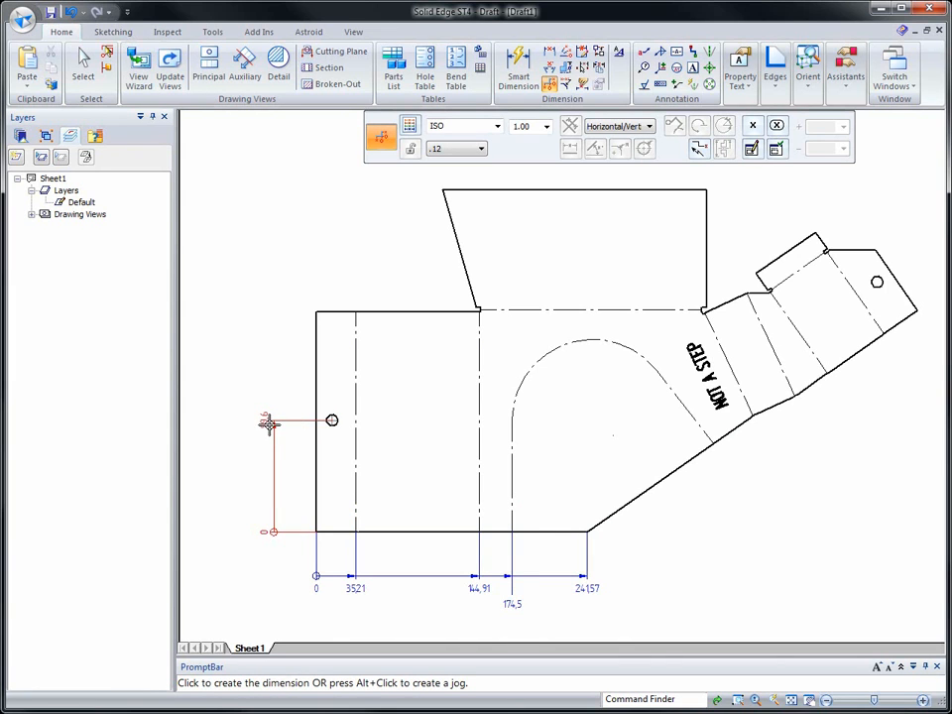
pyautogui.click(269, 424)
pyautogui.click(315, 312)
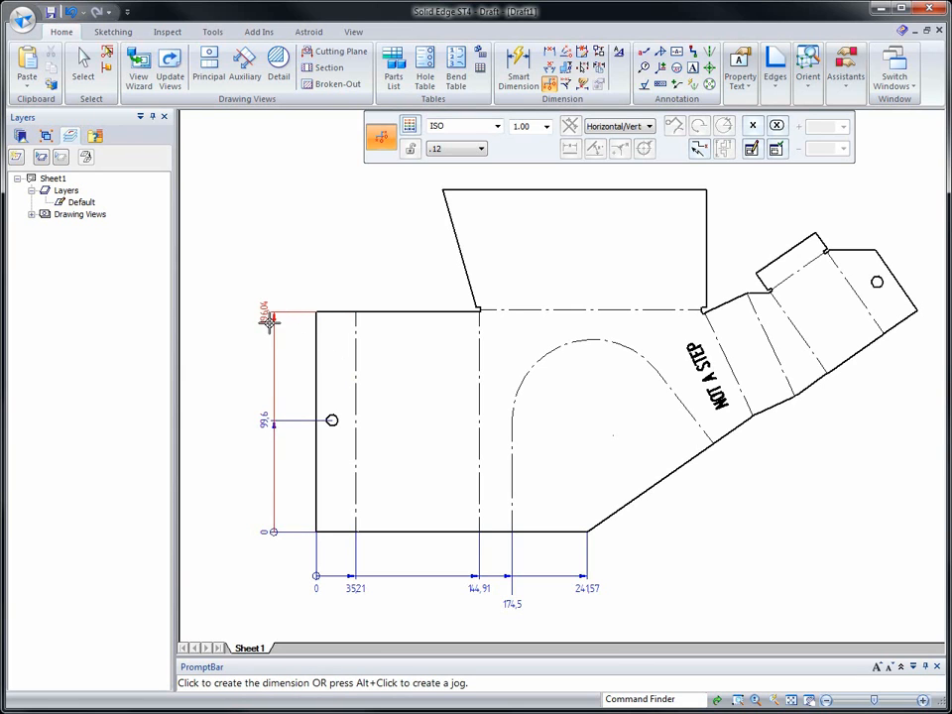
pyautogui.click(267, 322)
# Add a vertical coordinate dimension to the dimple's arc, jogging its extension line so it clears the left hole's dimension
pyautogui.click(531, 367)
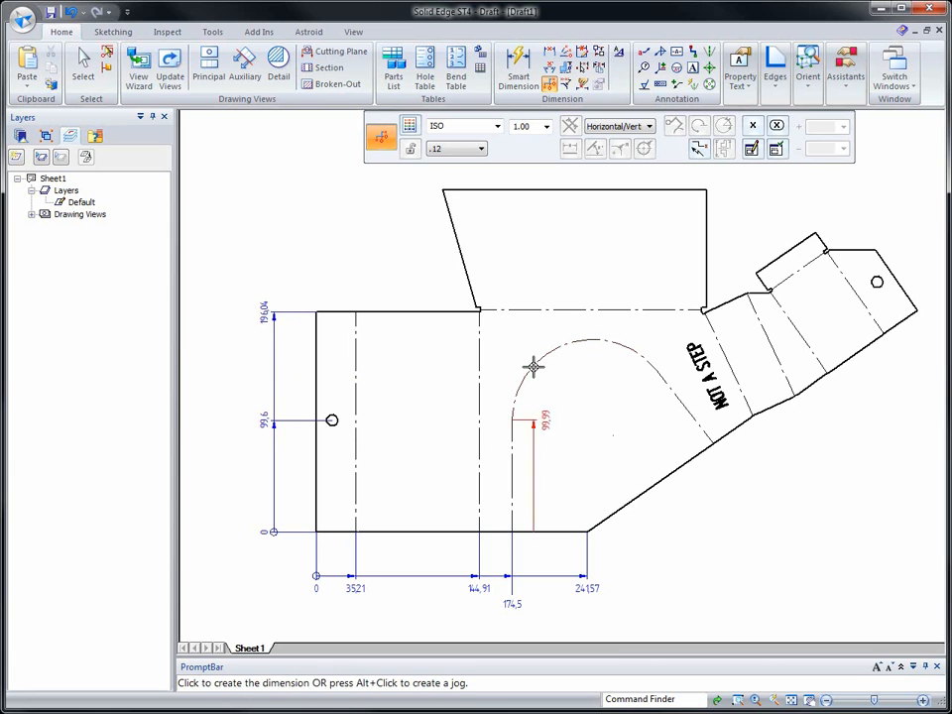
pyautogui.keyDown('alt'); pyautogui.click(427, 403); pyautogui.keyUp('alt')
pyautogui.click(408, 397)
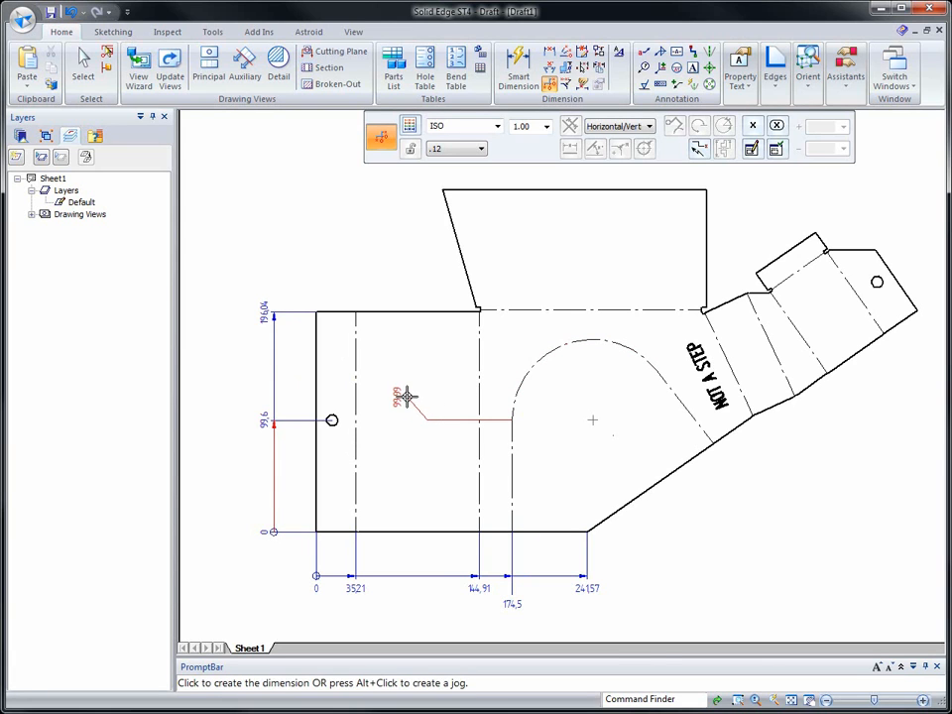
pyautogui.click(258, 396)
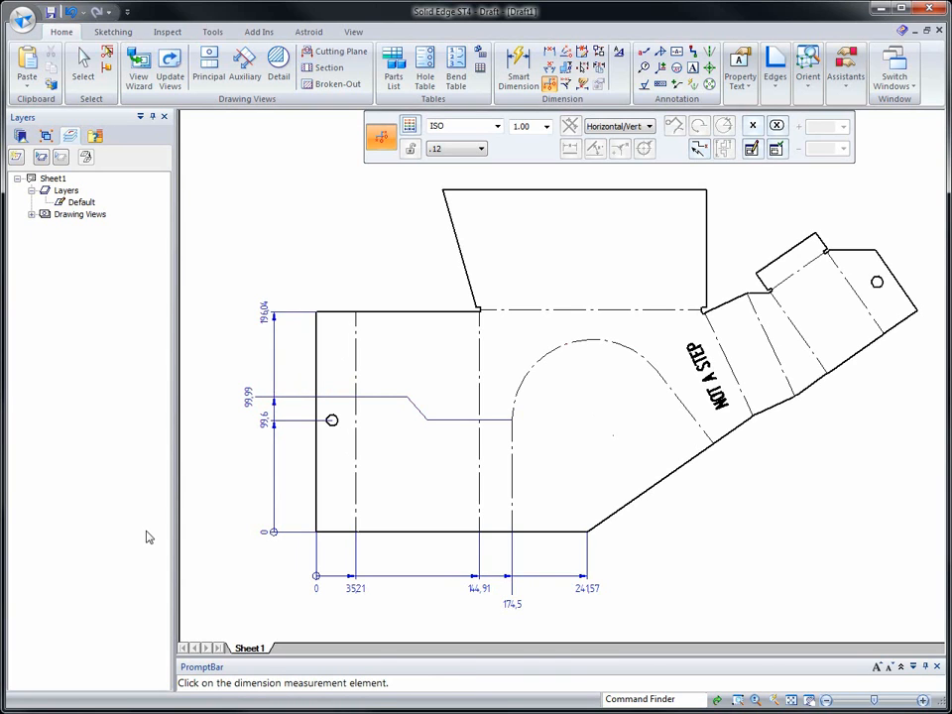
# Start a bend table for the flat pattern view and add the title PULLEY COVER in its properties
pyautogui.scroll(-2, 772, 560)
pyautogui.scroll(-5, 772, 560)
pyautogui.scroll(-3, 695, 355)
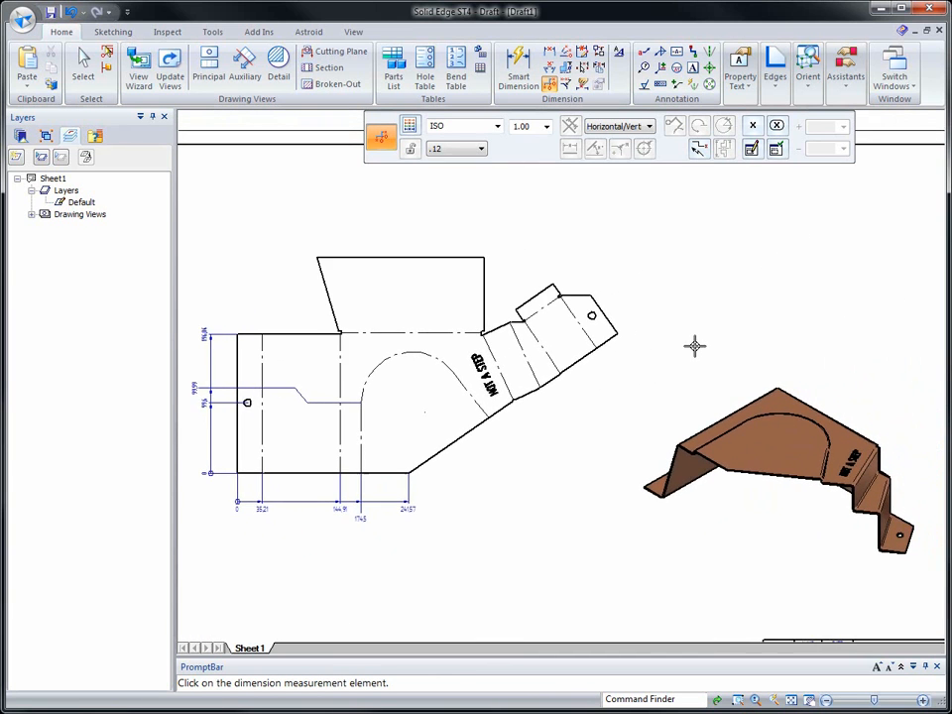
pyautogui.click(456, 79)
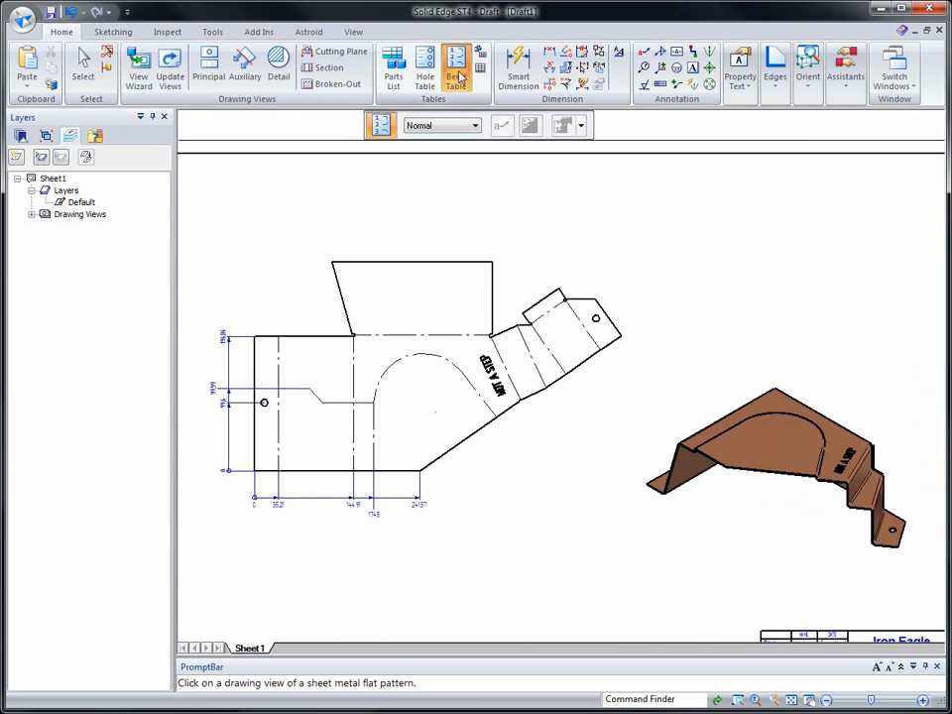
pyautogui.click(443, 257)
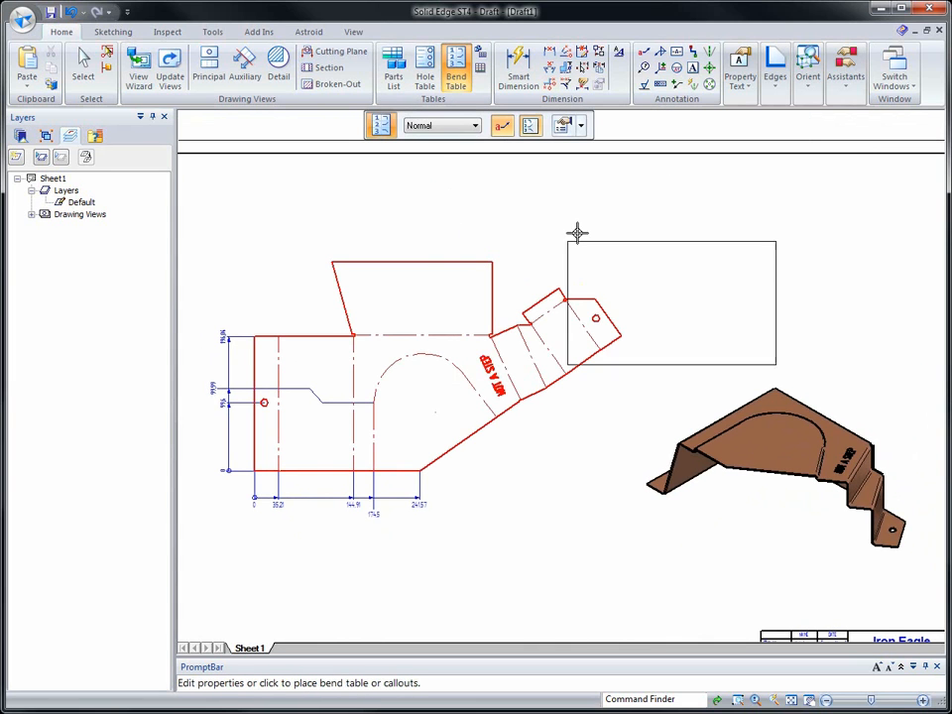
pyautogui.click(563, 126)
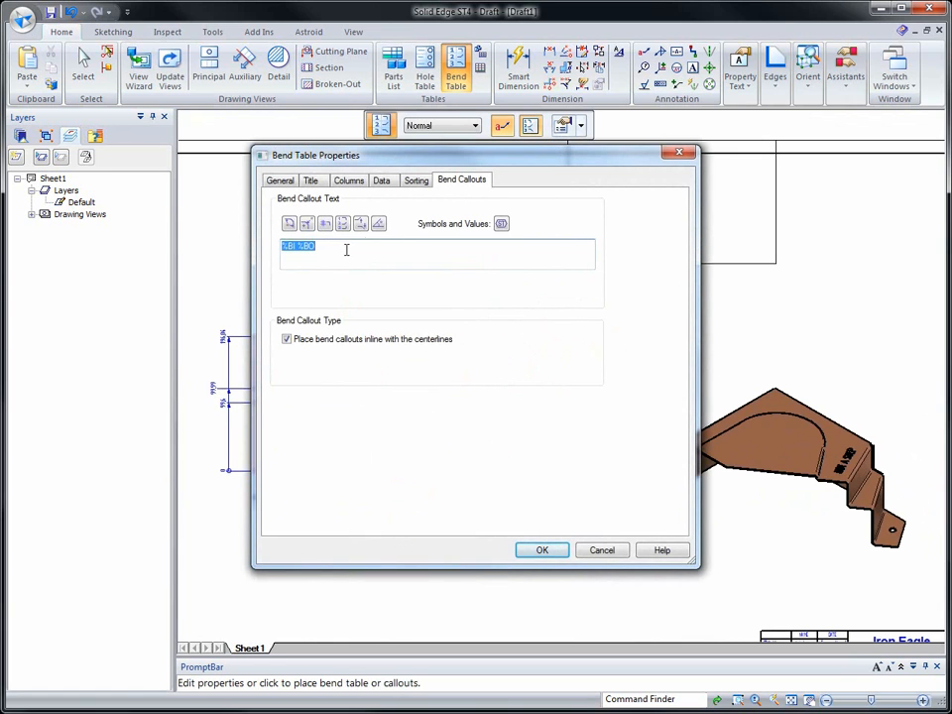
pyautogui.click(281, 180)
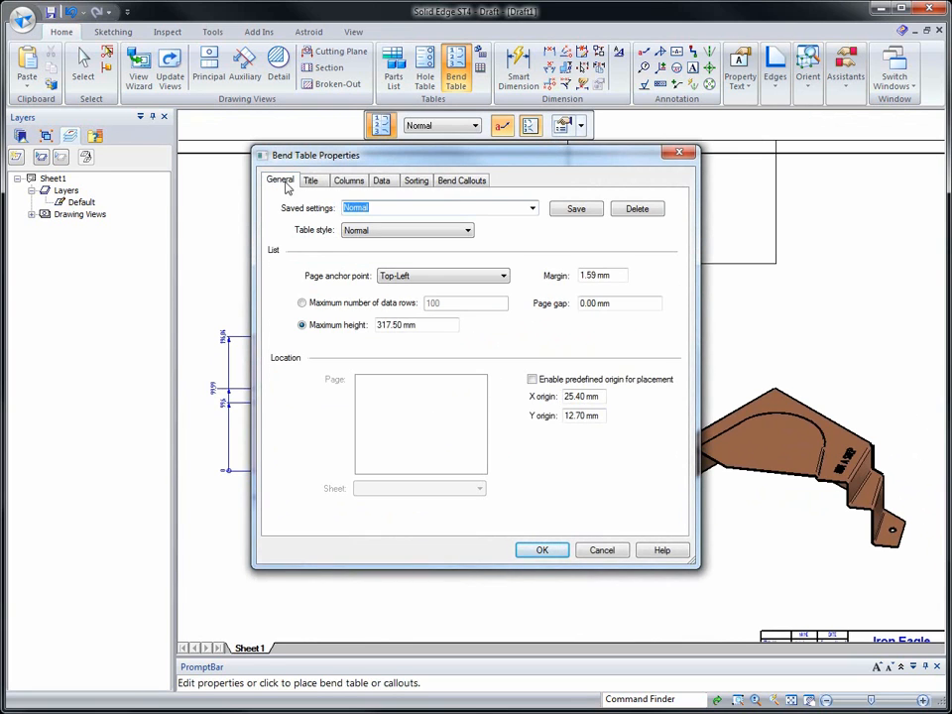
pyautogui.click(311, 181)
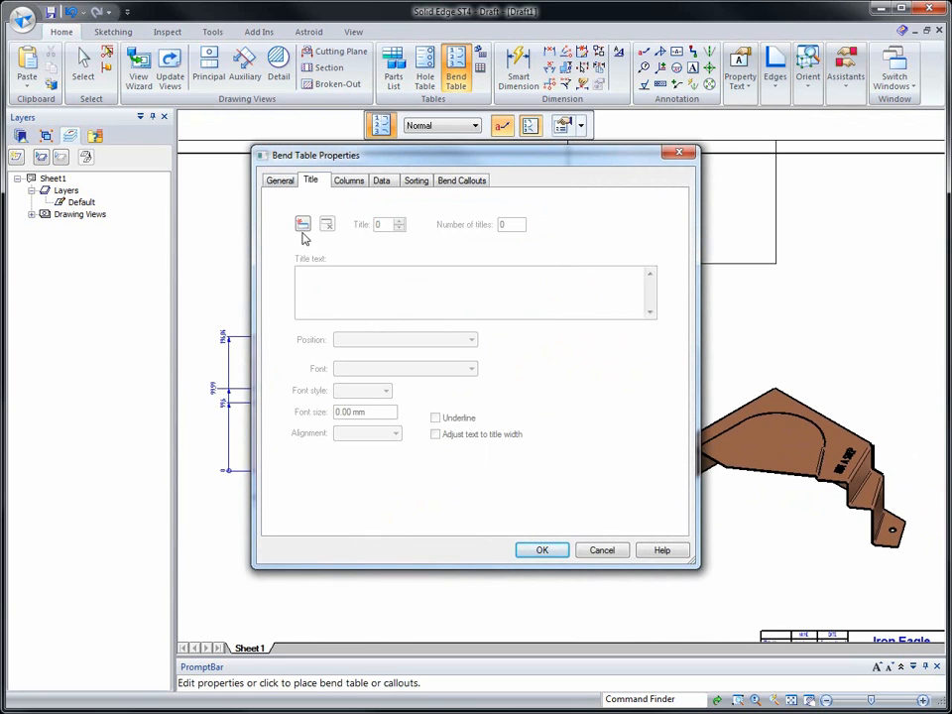
pyautogui.click(303, 225)
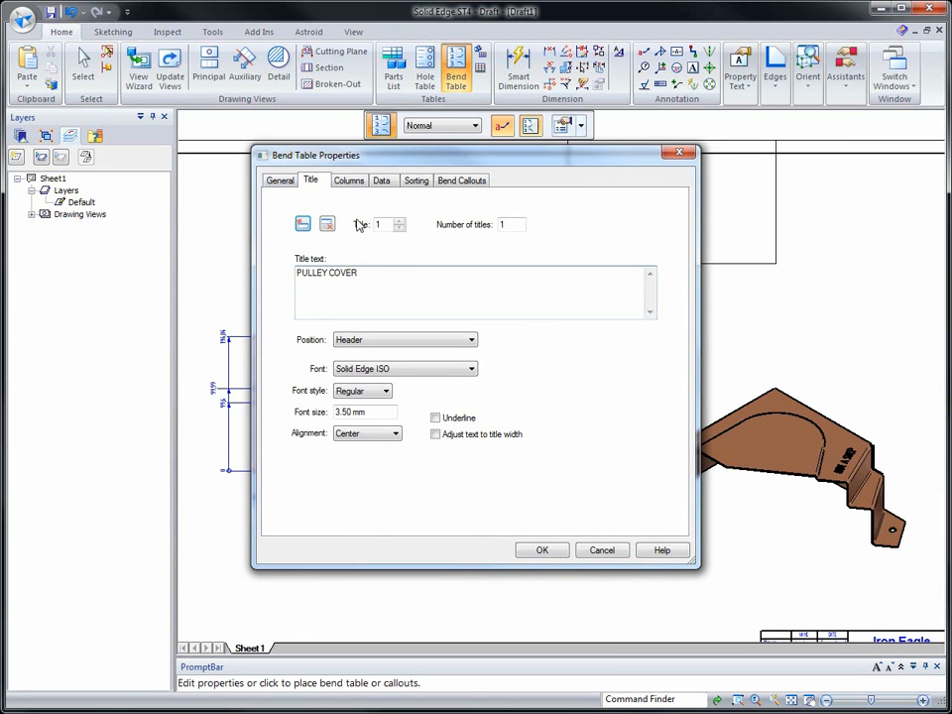
# Set the font style of the bend table's PULLEY COVER title to Bold Italic
pyautogui.moveTo(357, 273); pyautogui.dragTo(290, 275)
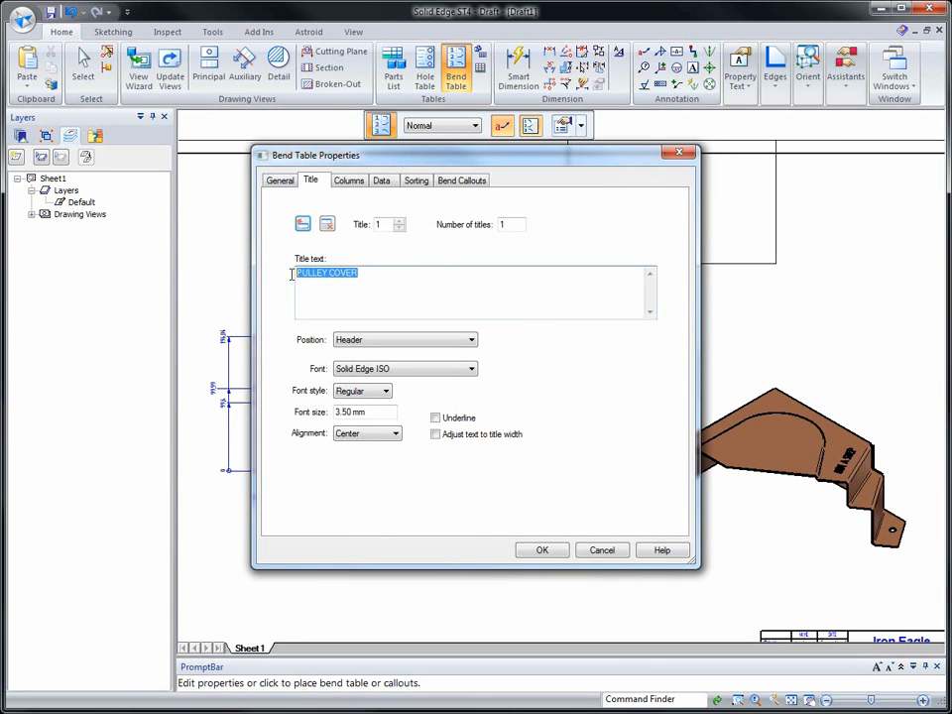
pyautogui.click(369, 395)
pyautogui.click(363, 433)
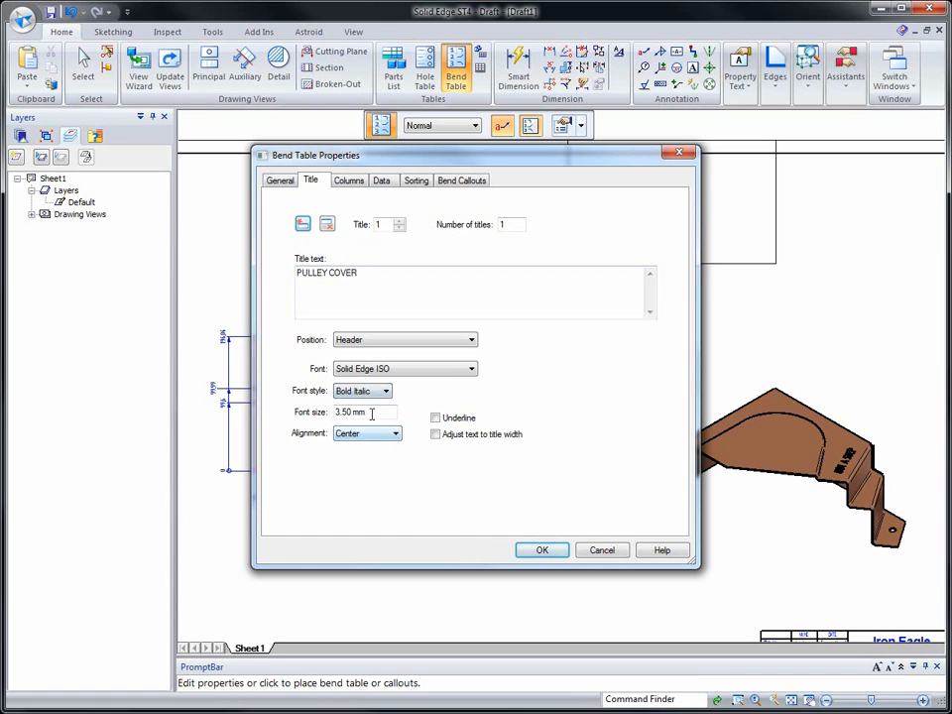
# Review the remaining bend table properties, accept them and place the table in the empty sheet area above the pictorial view
pyautogui.click(349, 182)
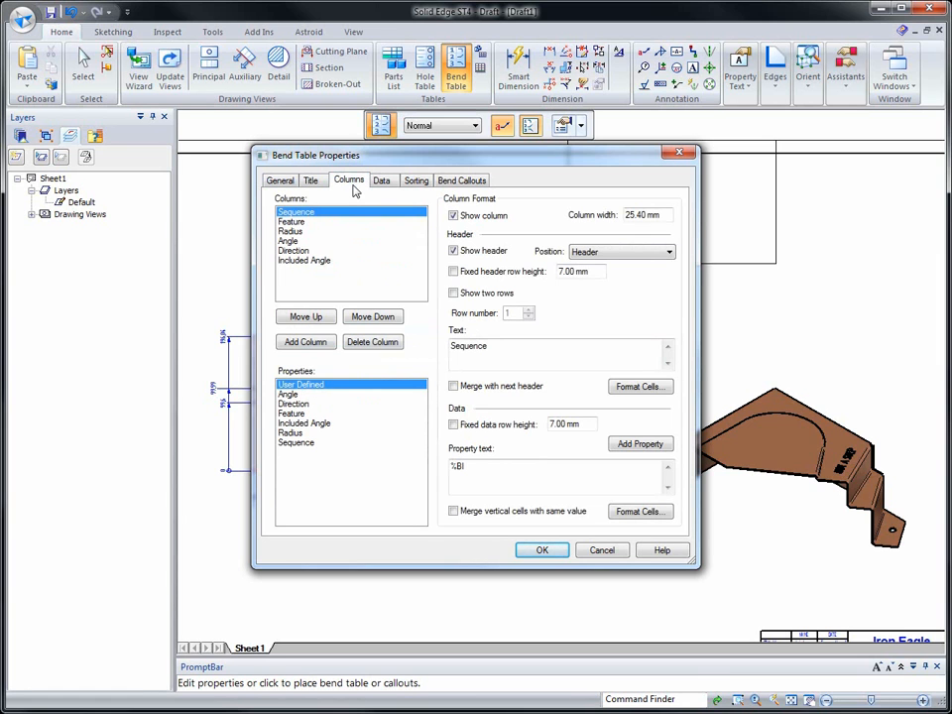
pyautogui.click(379, 183)
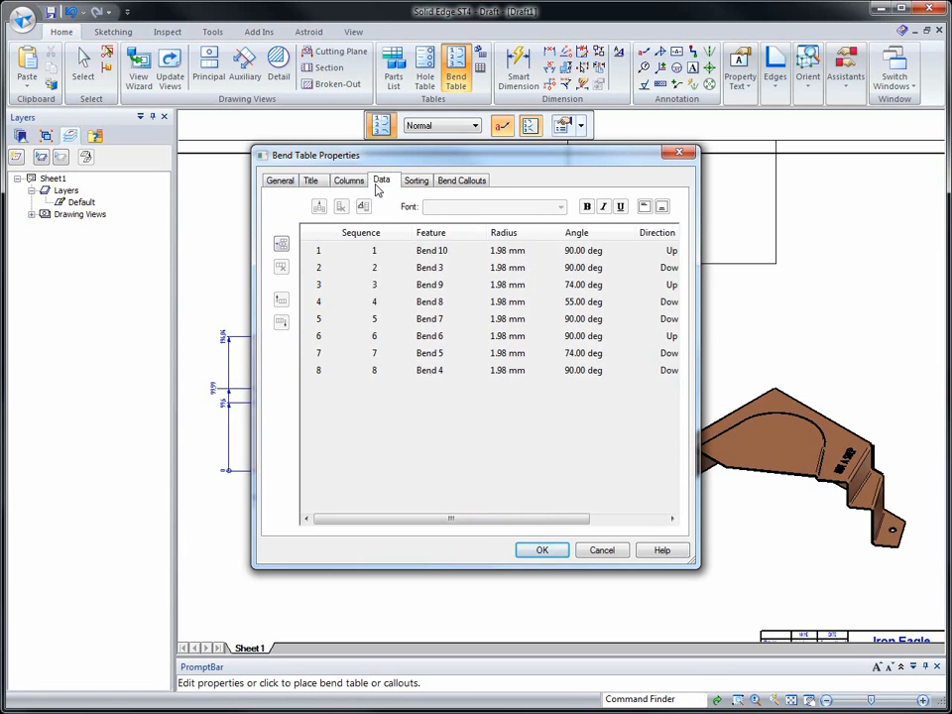
pyautogui.click(412, 184)
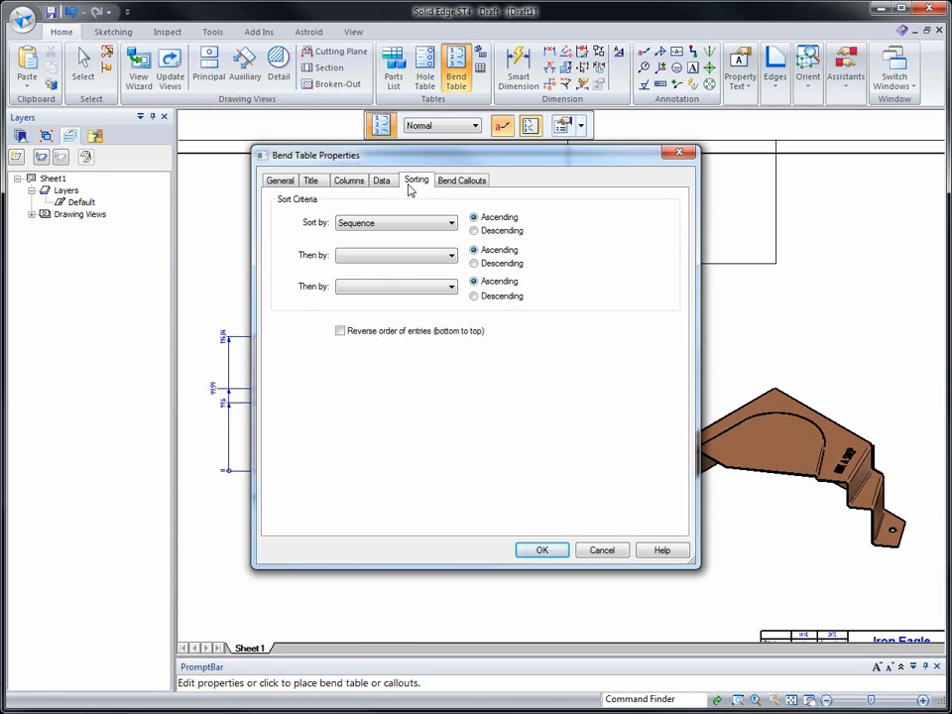
pyautogui.click(445, 183)
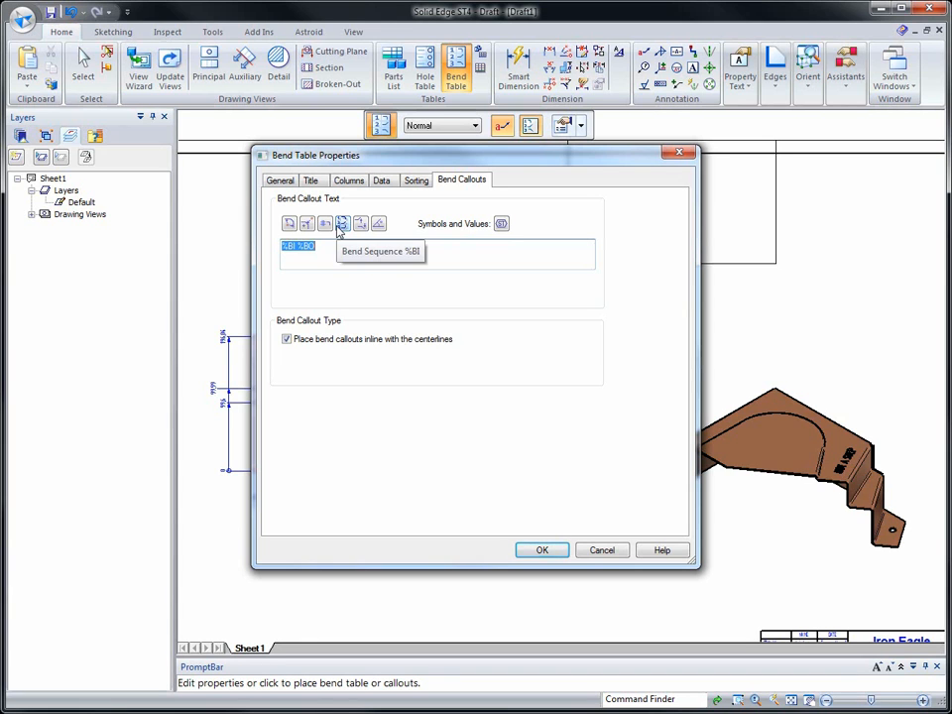
pyautogui.click(543, 551)
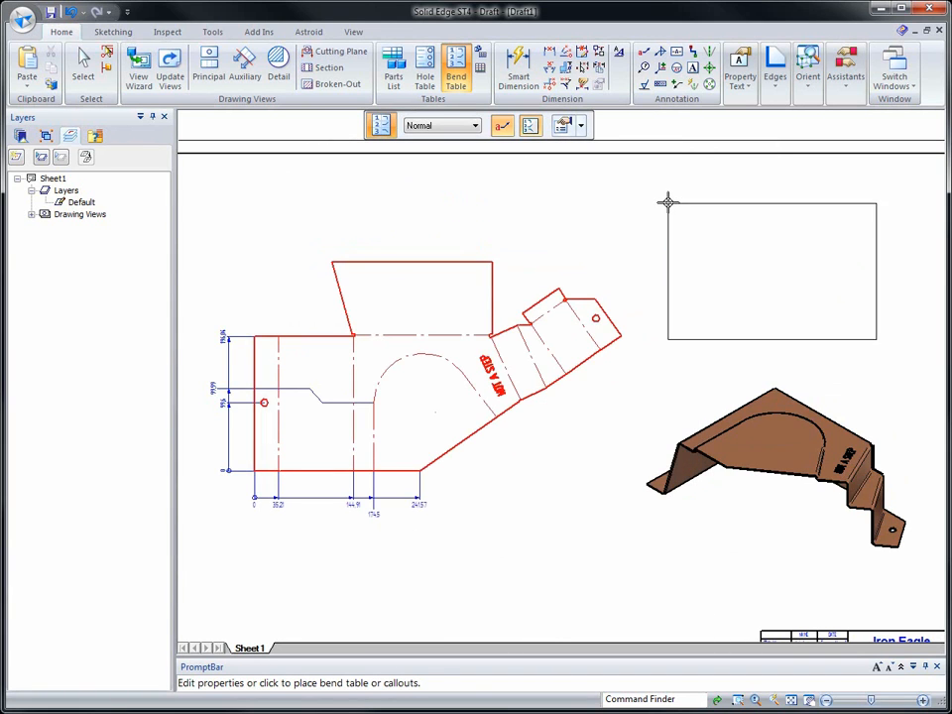
pyautogui.click(675, 191)
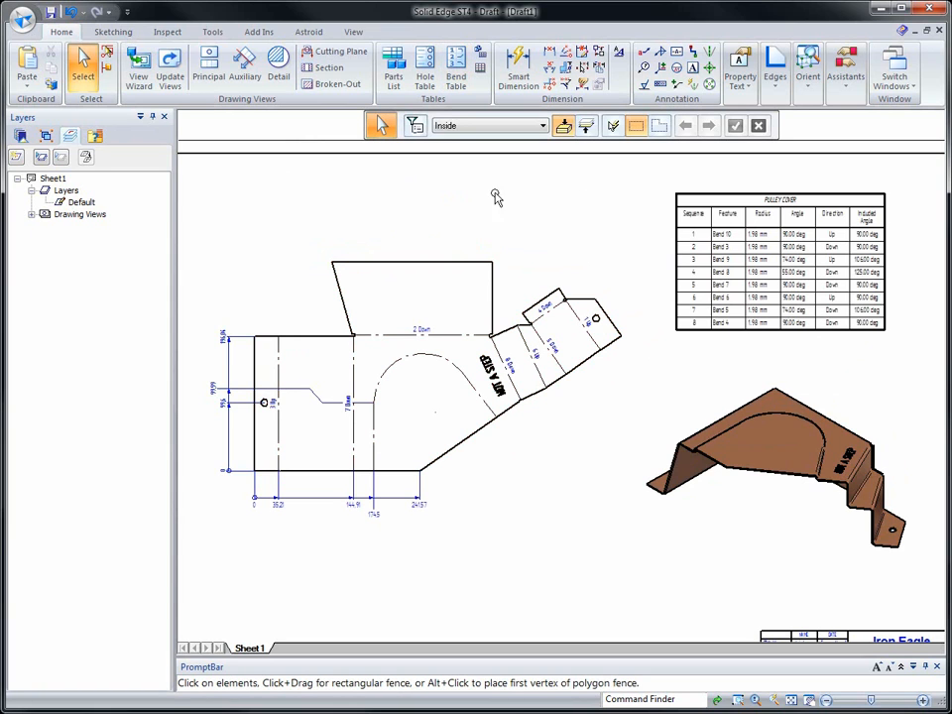
# Examine the placed bend table and compare its sequence numbers and directions with the bend callouts on the flat pattern
pyautogui.scroll(5, 478, 207)
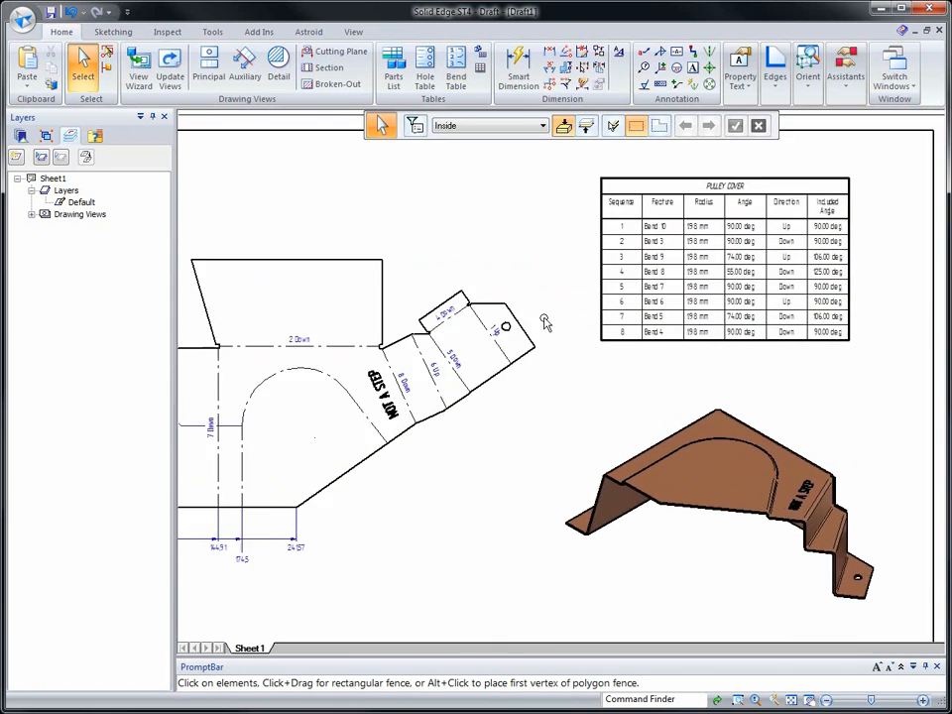
pyautogui.scroll(3, 457, 451)
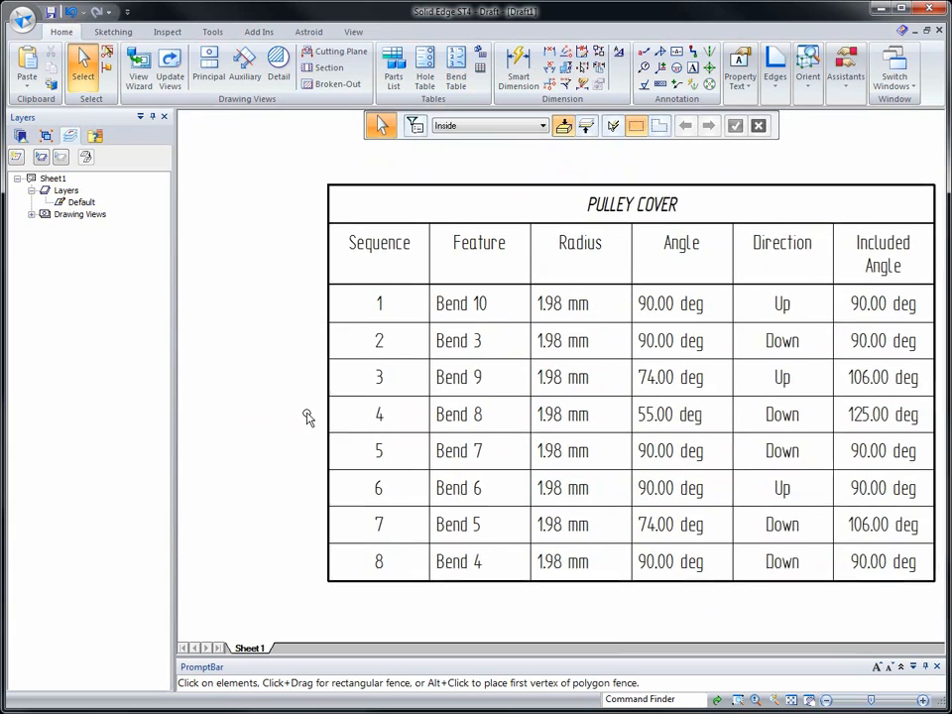
pyautogui.scroll(-2, 308, 417)
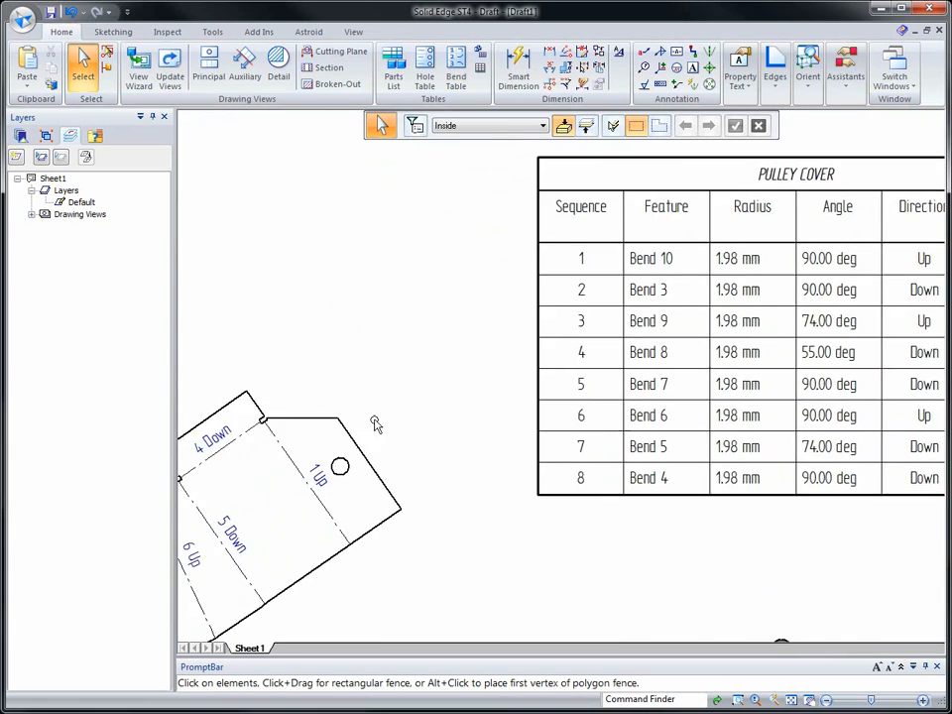
pyautogui.scroll(-2, 368, 424)
pyautogui.scroll(1, 631, 523)
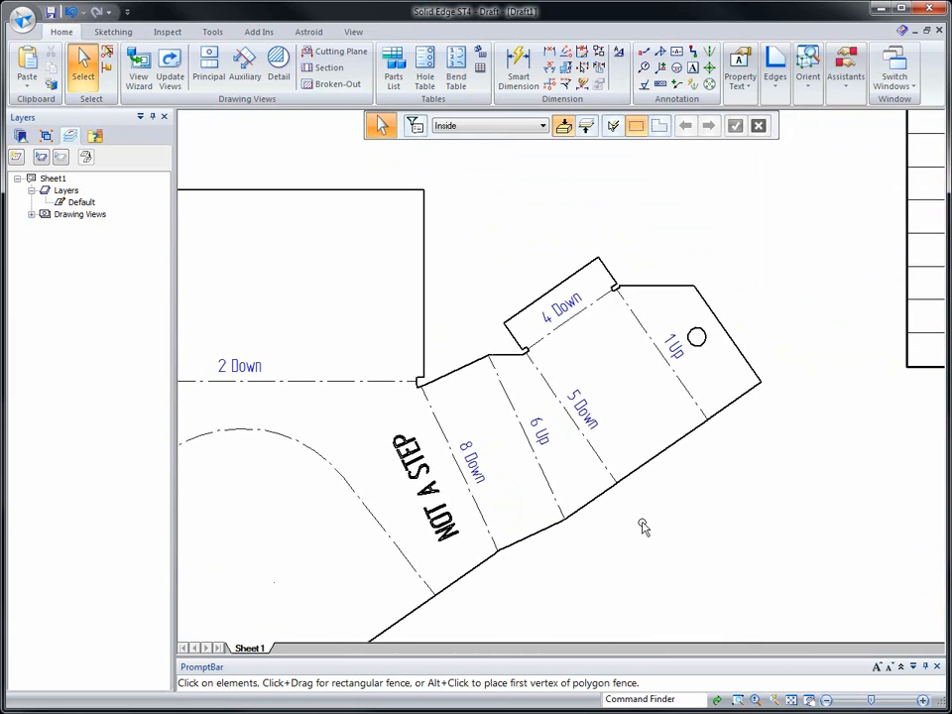
pyautogui.scroll(-2, 643, 526)
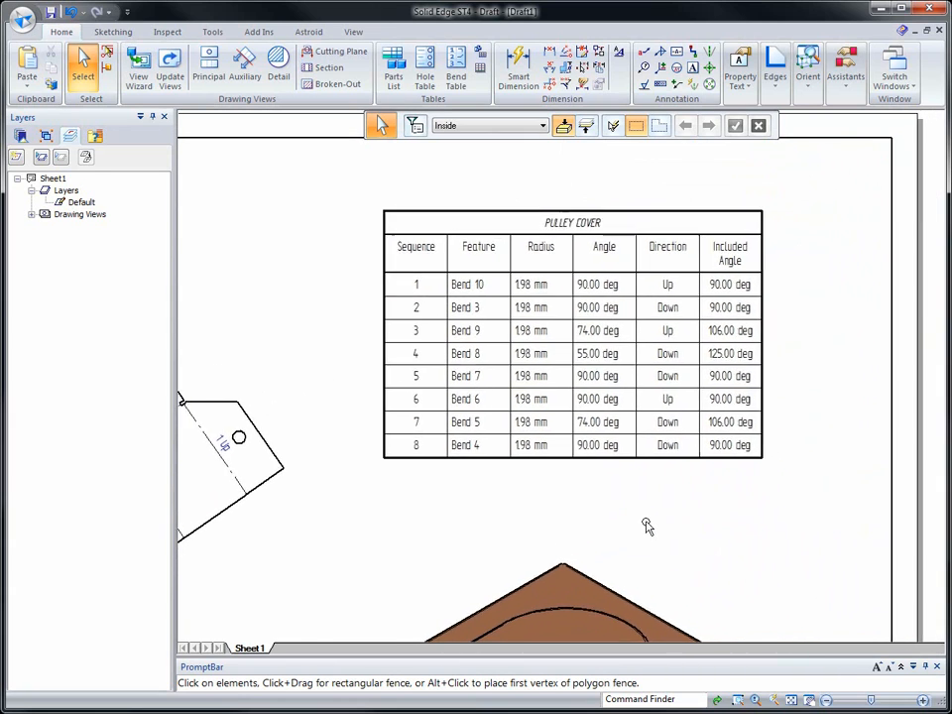
# Edit the bend table's properties so vertical cells with the same value are merged in the Direction column, and apply the change
pyautogui.click(574, 340)
pyautogui.rightClick(575, 343)
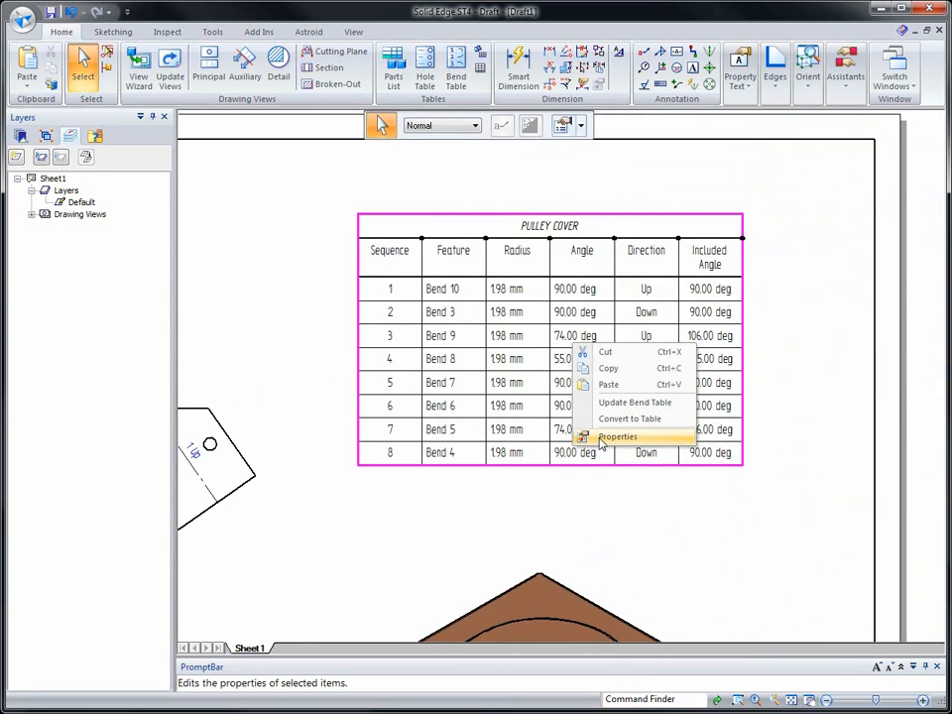
pyautogui.click(596, 438)
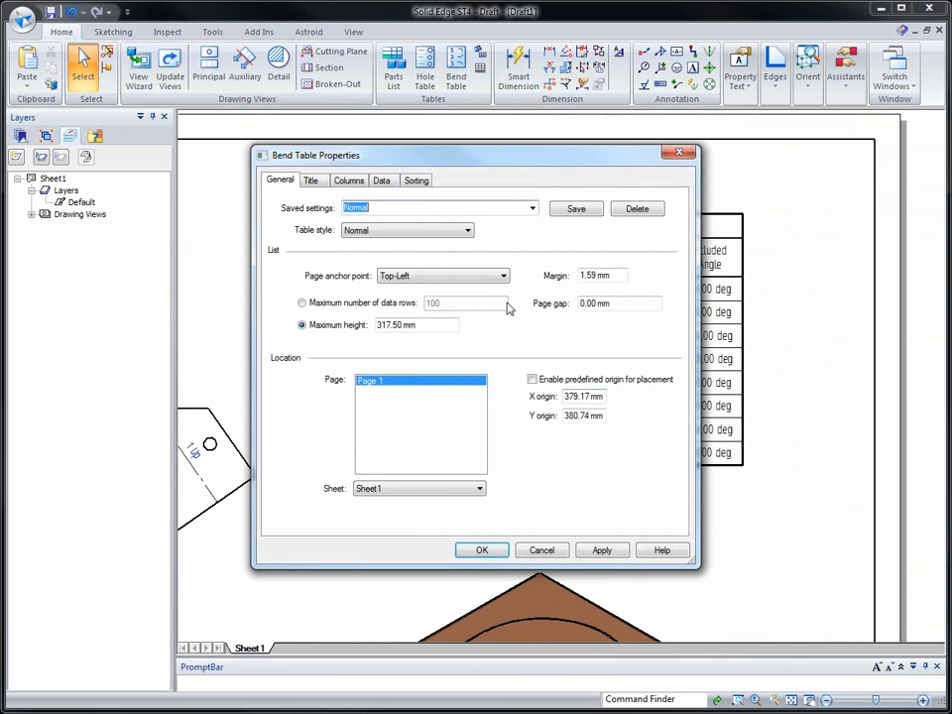
pyautogui.click(337, 184)
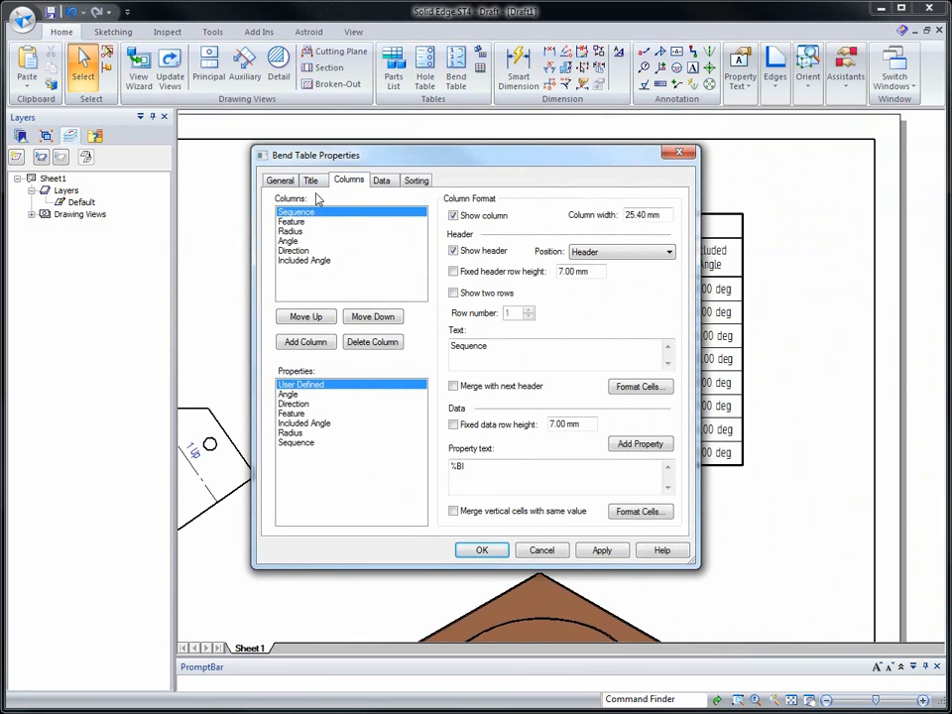
pyautogui.click(300, 252)
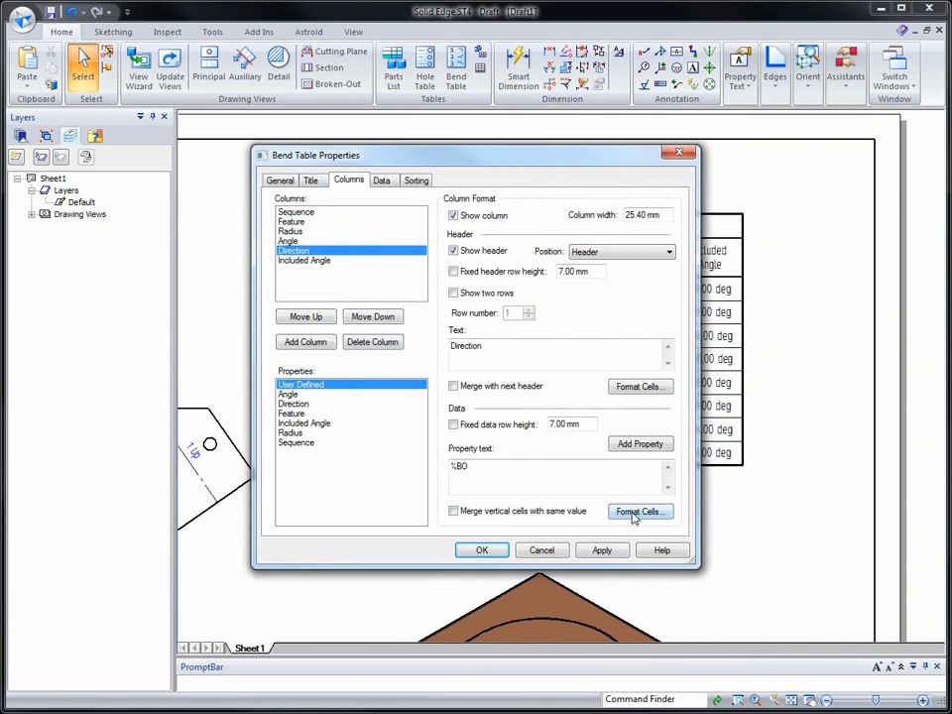
pyautogui.click(454, 512)
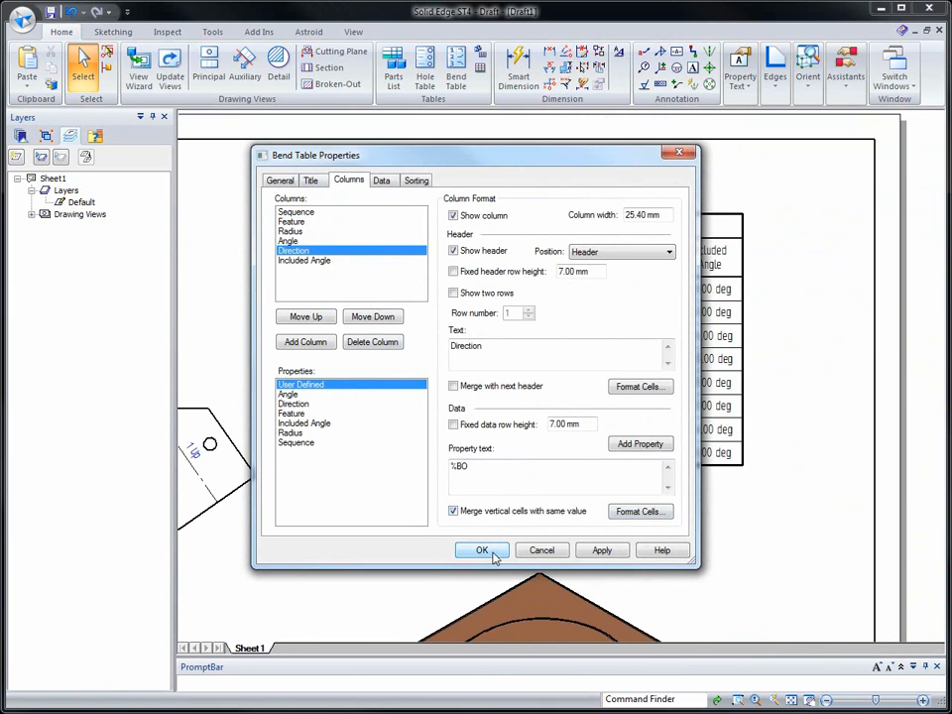
pyautogui.moveTo(501, 165); pyautogui.dragTo(252, 145)
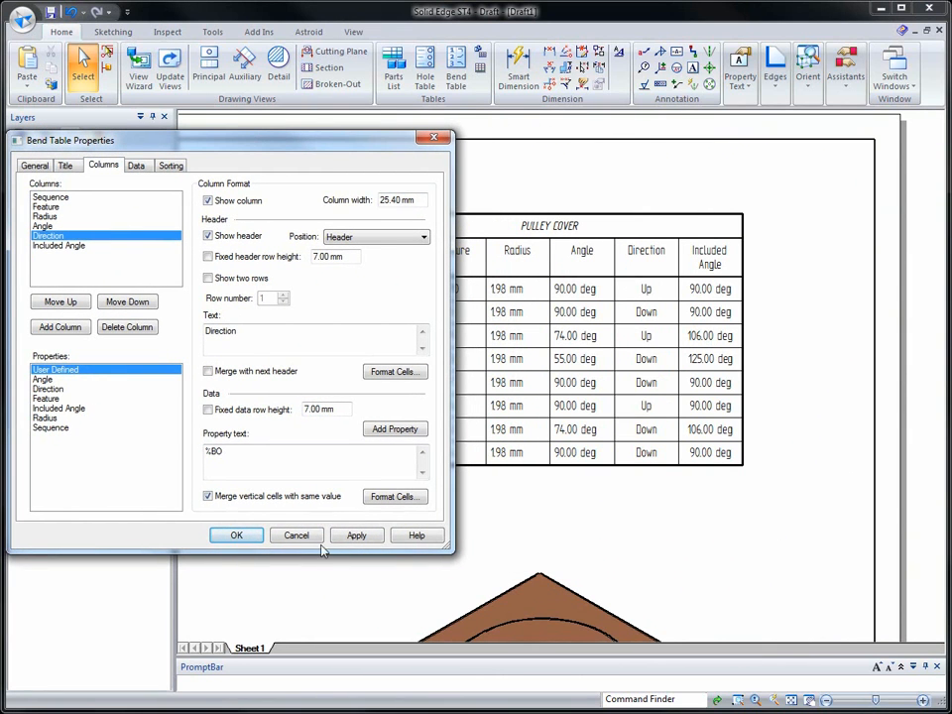
pyautogui.click(356, 536)
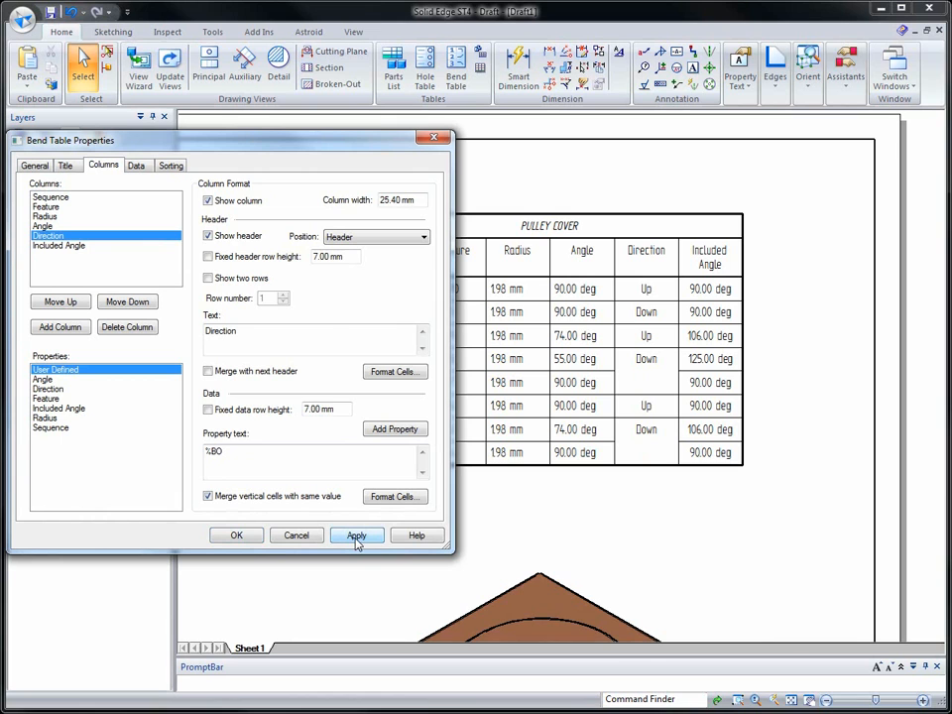
# Vertically center the data cells of the Direction column, apply the formatting and accept the bend table properties
pyautogui.click(378, 498)
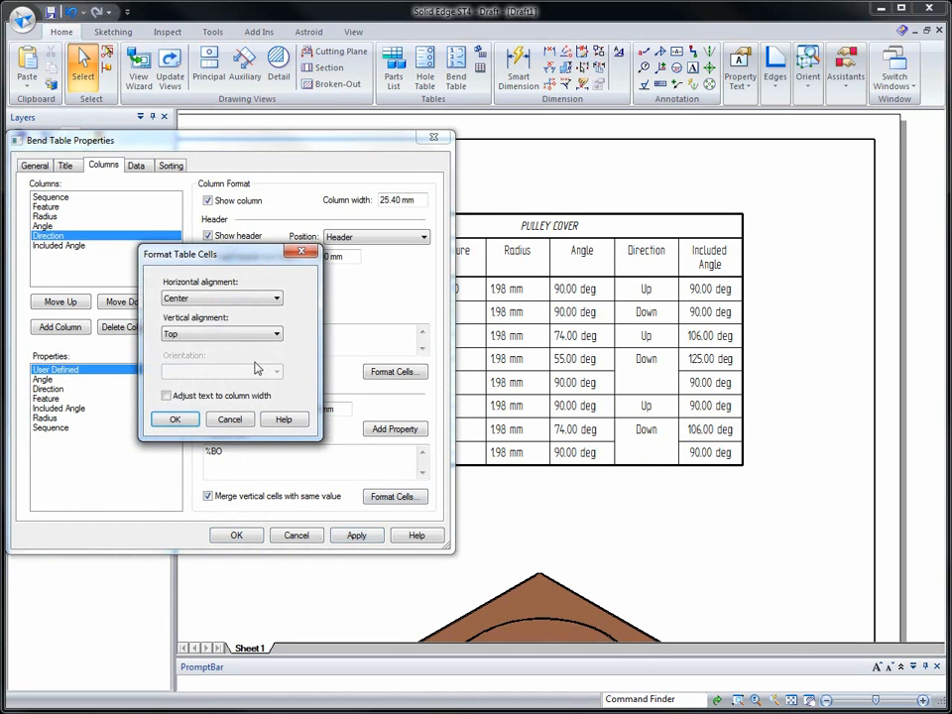
pyautogui.click(228, 335)
pyautogui.click(176, 357)
pyautogui.click(176, 420)
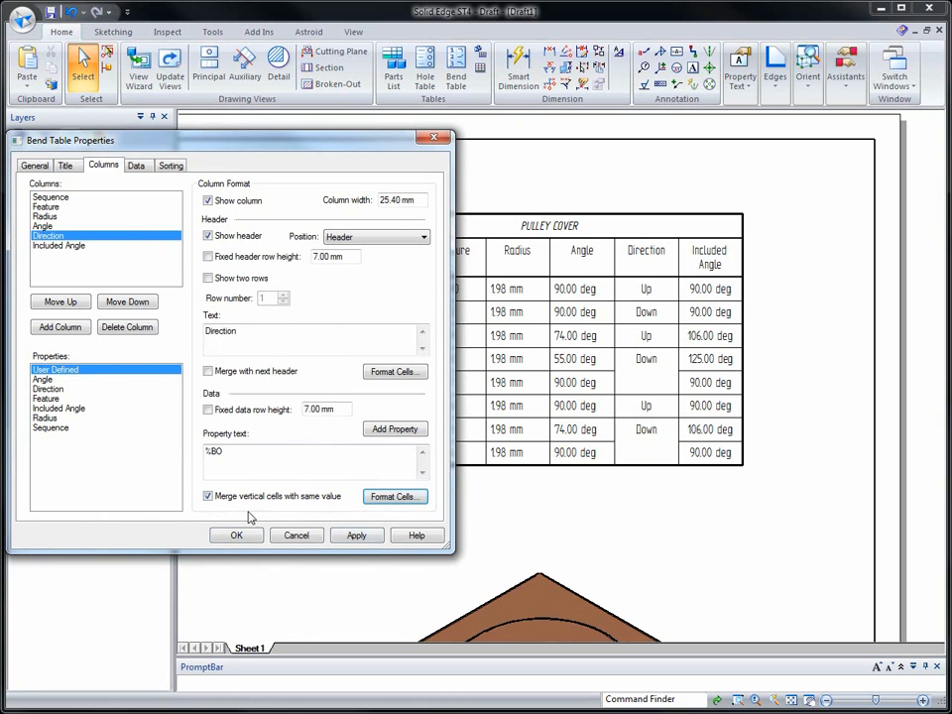
pyautogui.click(358, 541)
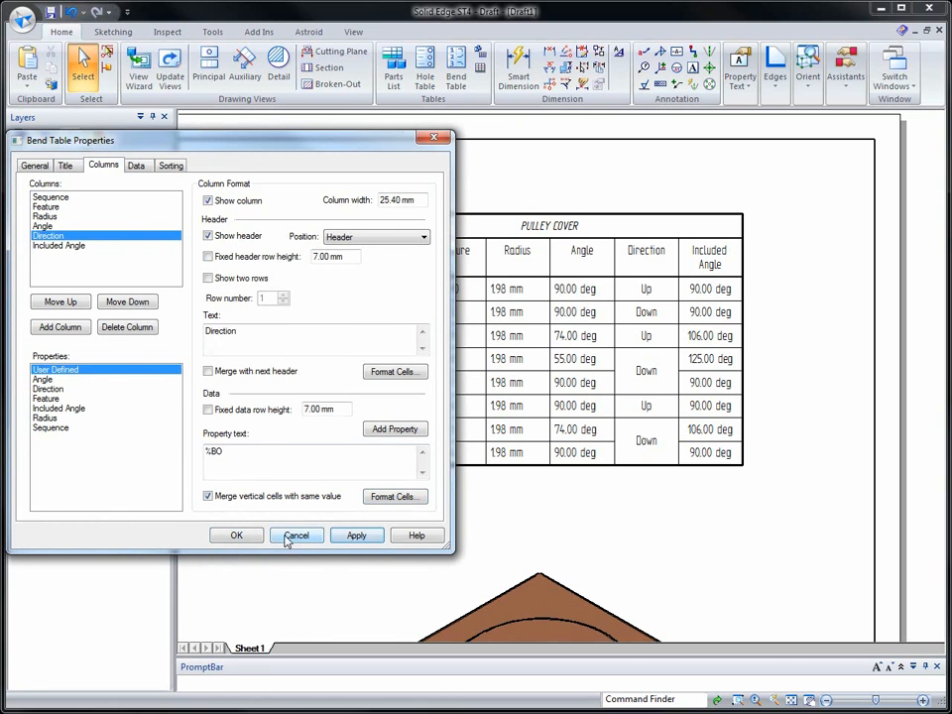
pyautogui.click(238, 535)
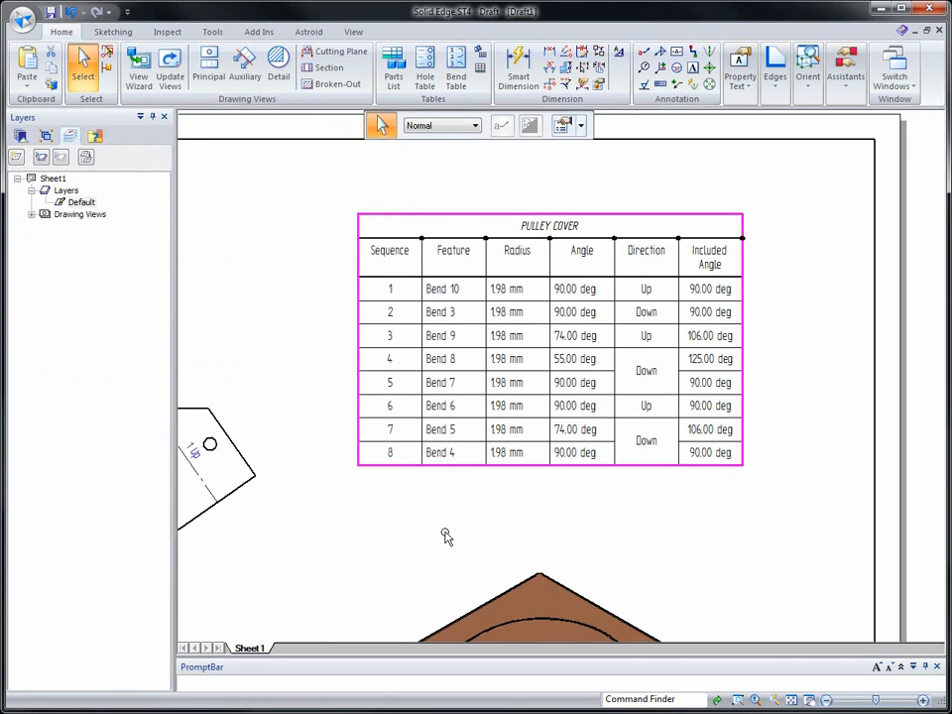
pyautogui.click(589, 528)
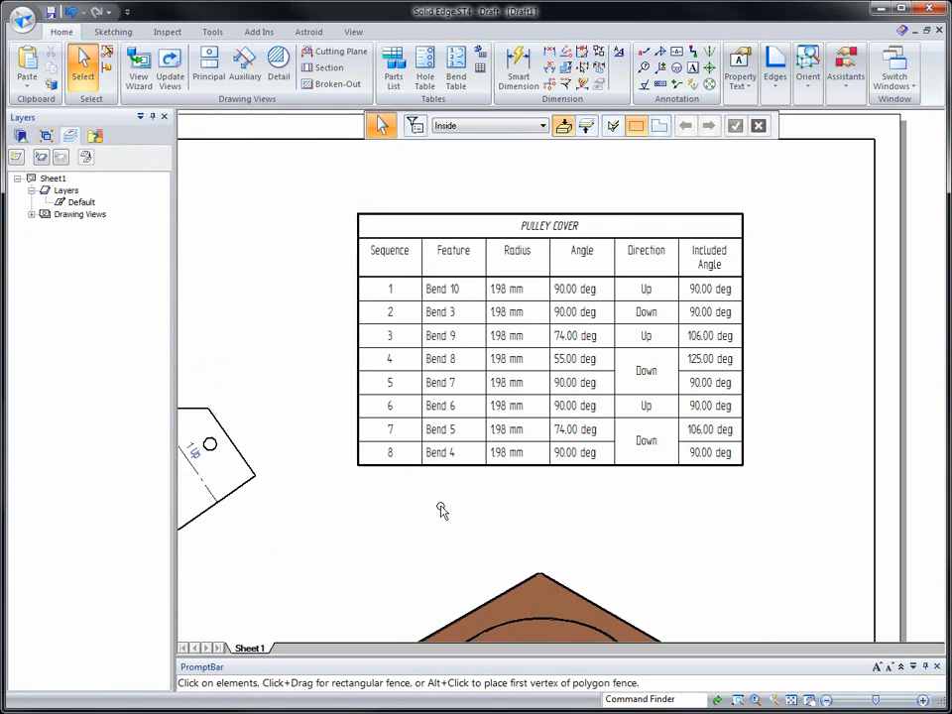
# Save the drawing as PSM_01_00333.dft in the SE_Files folder
pyautogui.scroll(-4, 443, 510)
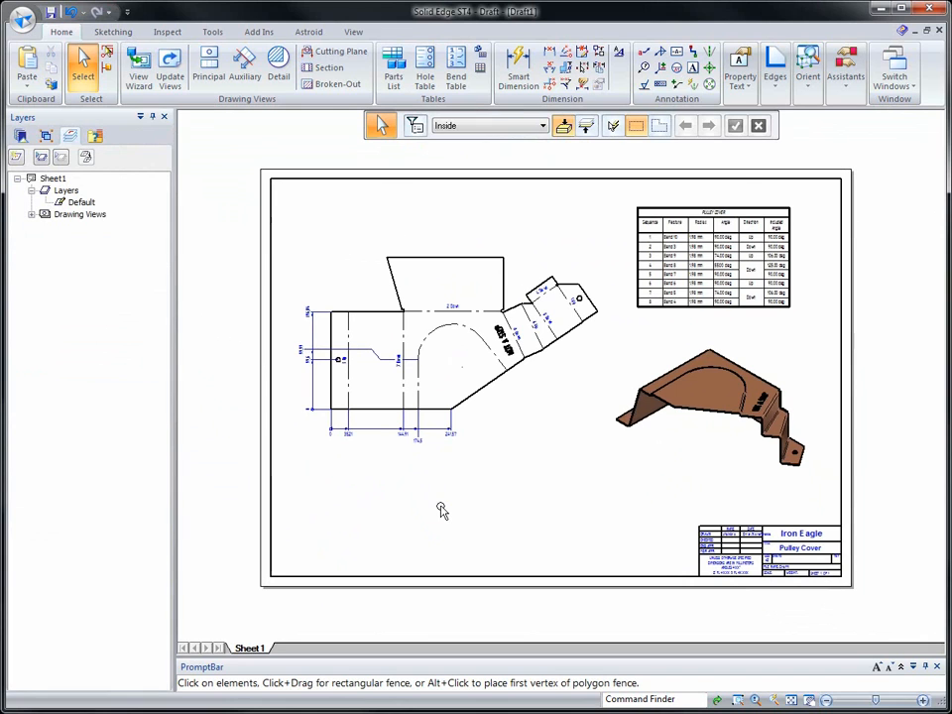
pyautogui.click(51, 13)
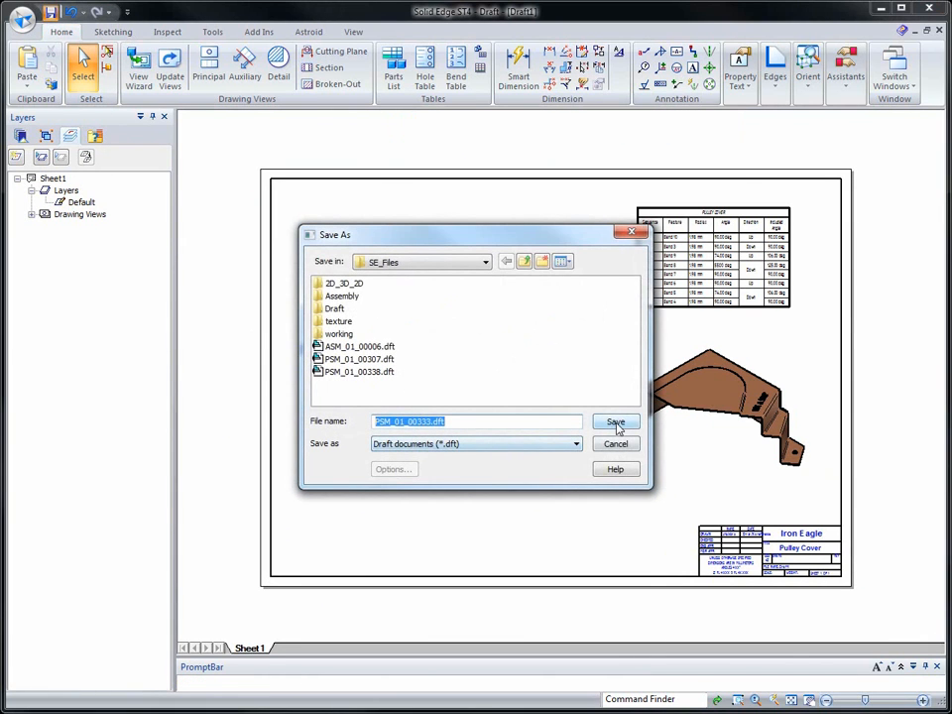
pyautogui.click(615, 424)
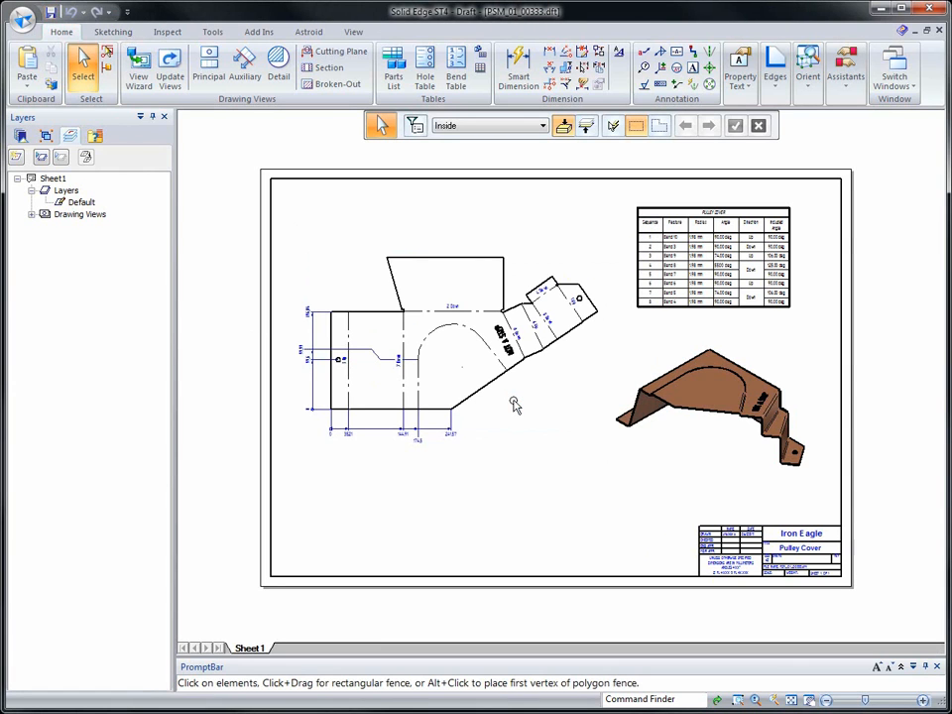
# Close the drawing and return from the pulley cover part through the mower deck subassembly to the top-level assembly ASM_01_00001.asm
pyautogui.click(940, 30)
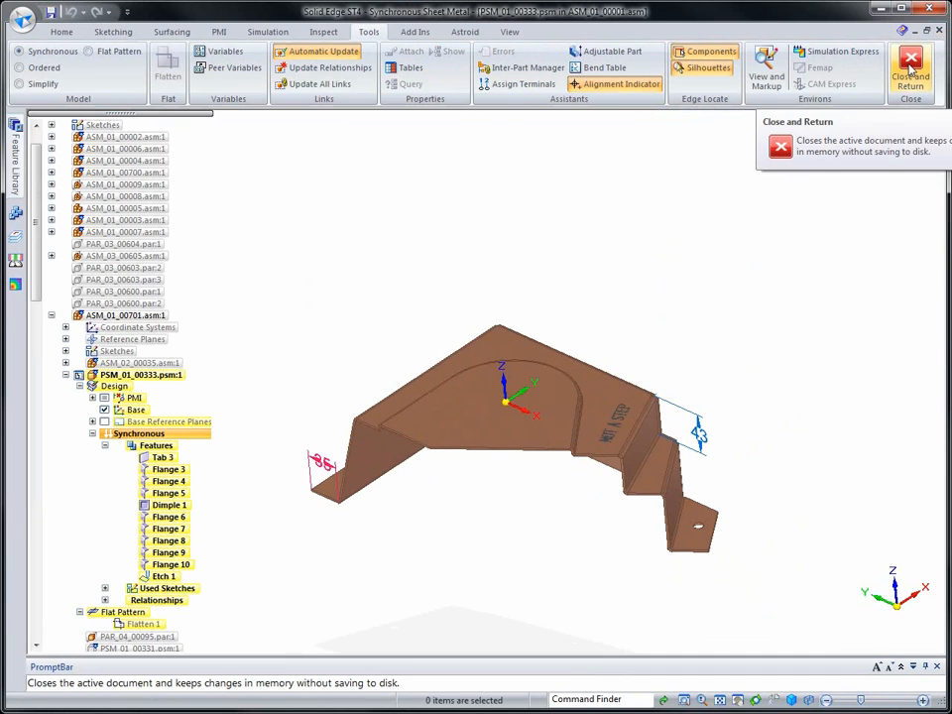
pyautogui.click(911, 67)
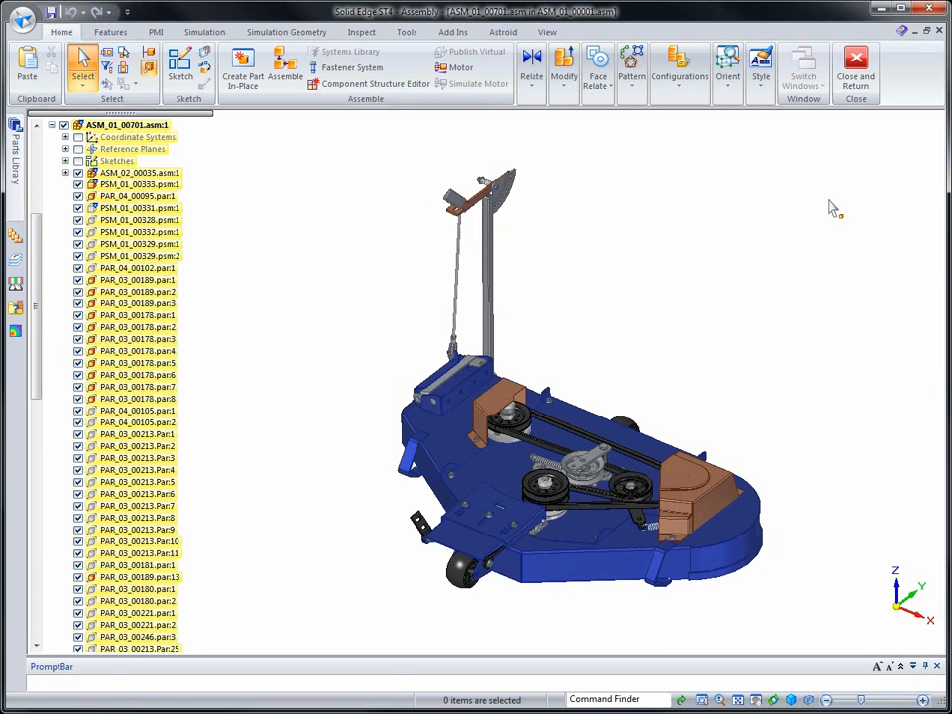
pyautogui.click(859, 62)
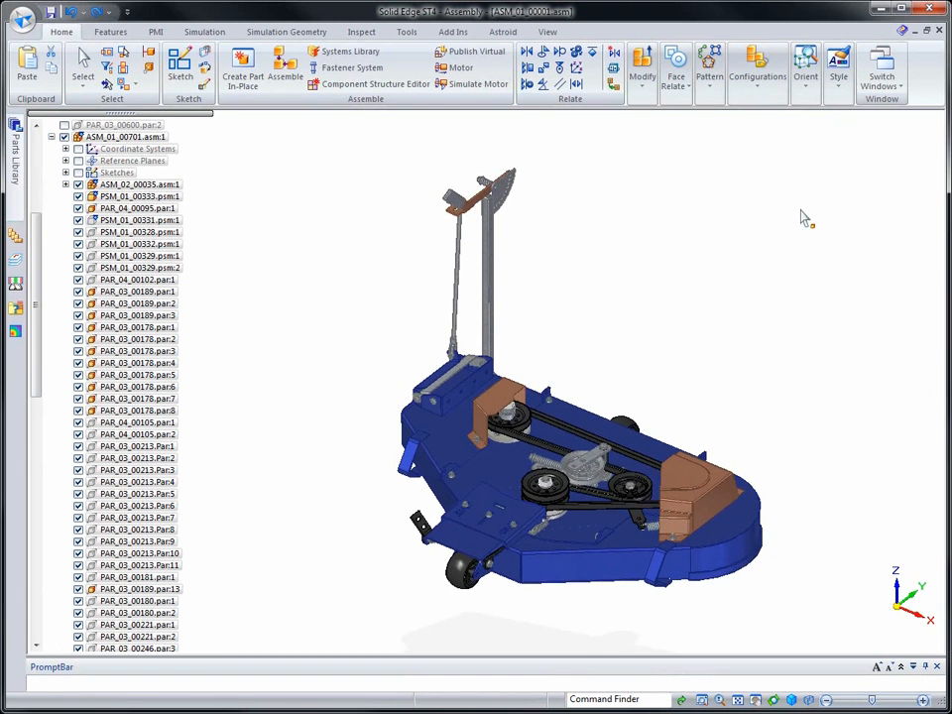
# Apply the 00-All Parts display configuration to the top-level assembly
pyautogui.click(770, 87)
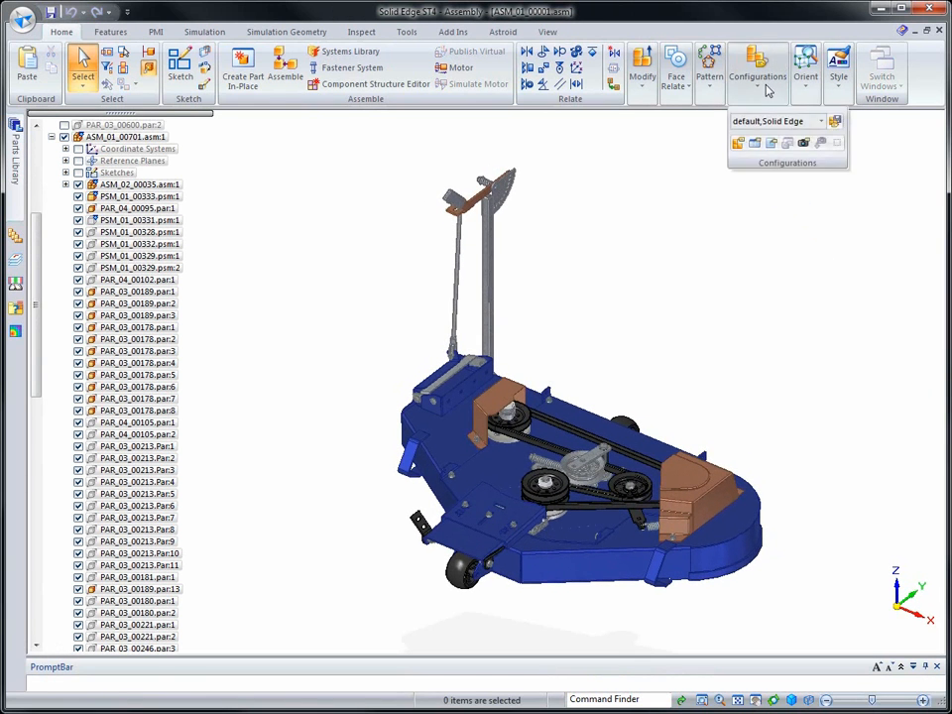
pyautogui.click(772, 123)
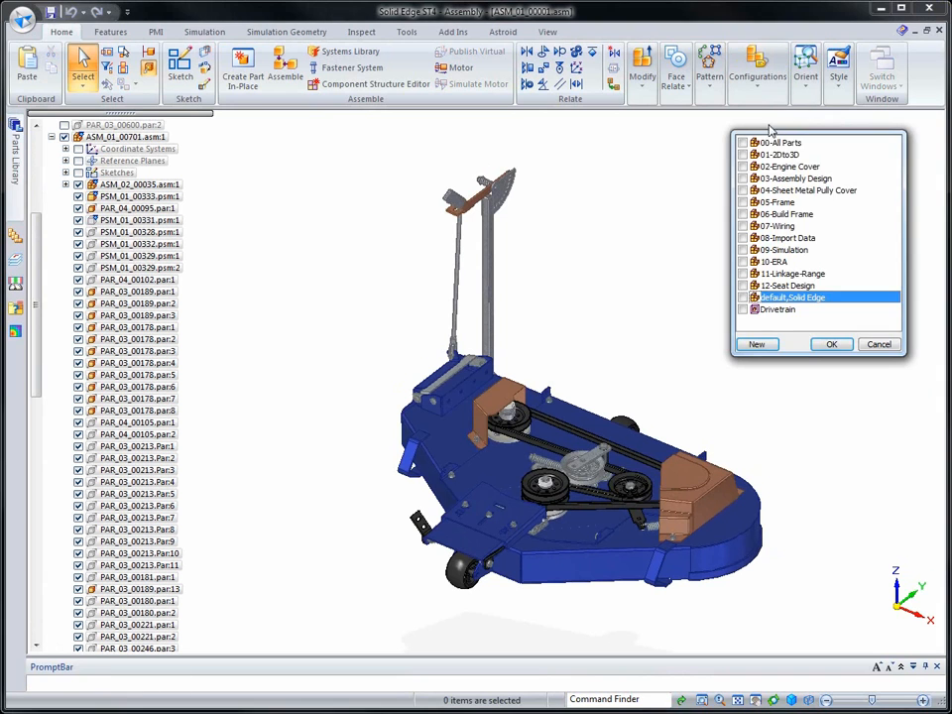
pyautogui.click(832, 344)
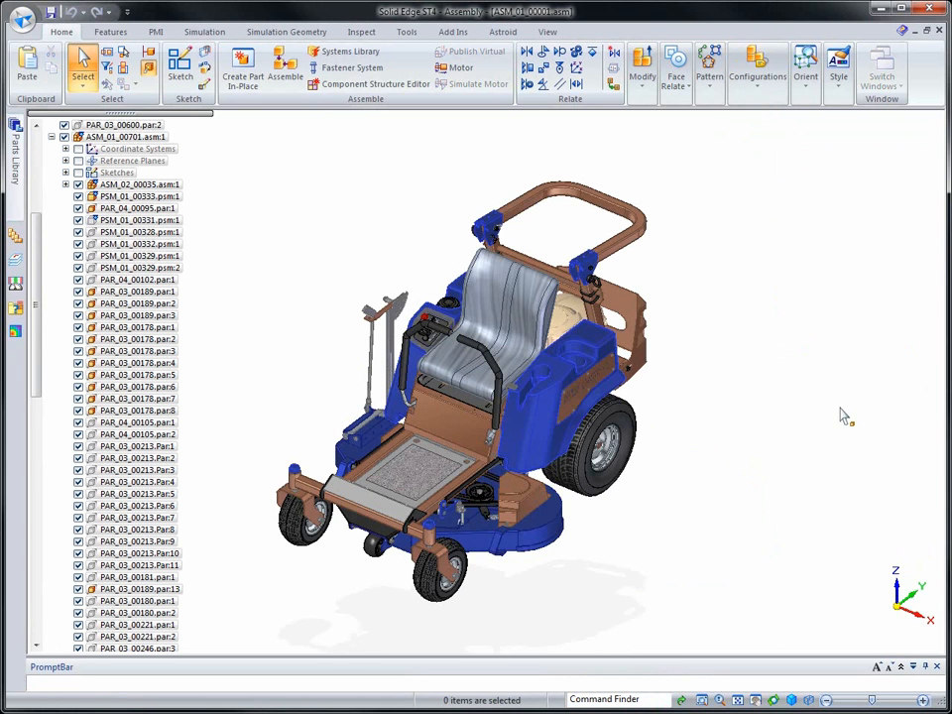